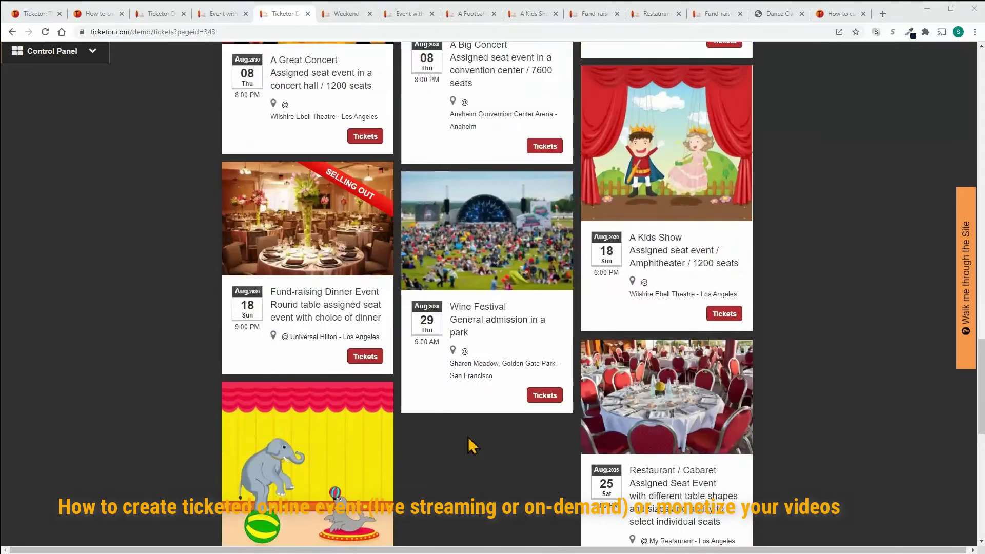
Step: Find the Ticketor Quick Start Online Streaming on-demand event in the listing and open its tickets page
{"action": "scroll", "coordinate": [467, 445], "scroll_direction": "up", "scroll_amount": 2}
{"action": "scroll", "coordinate": [467, 445], "scroll_direction": "up", "scroll_amount": 12}
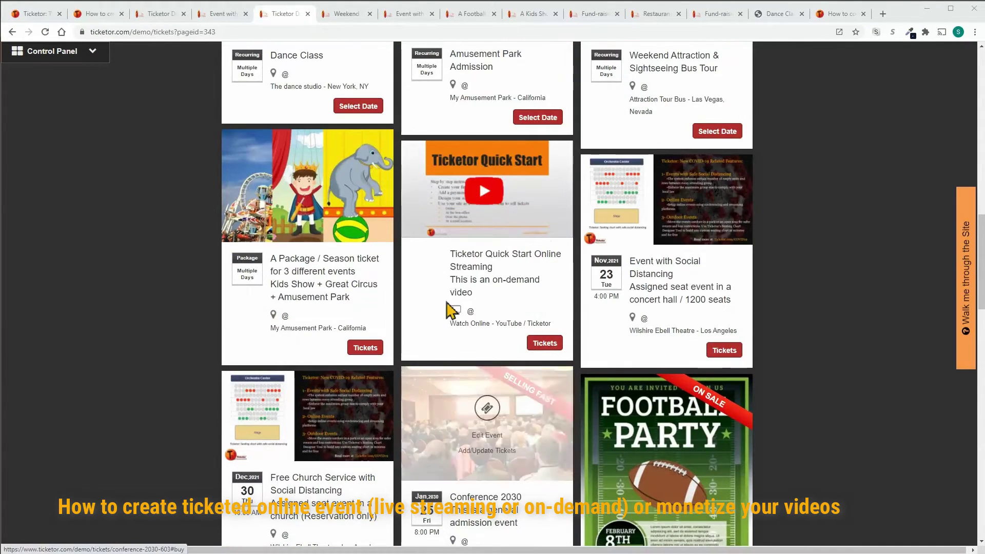
{"action": "left_click_drag", "start_coordinate": [452, 251], "coordinate": [544, 282]}
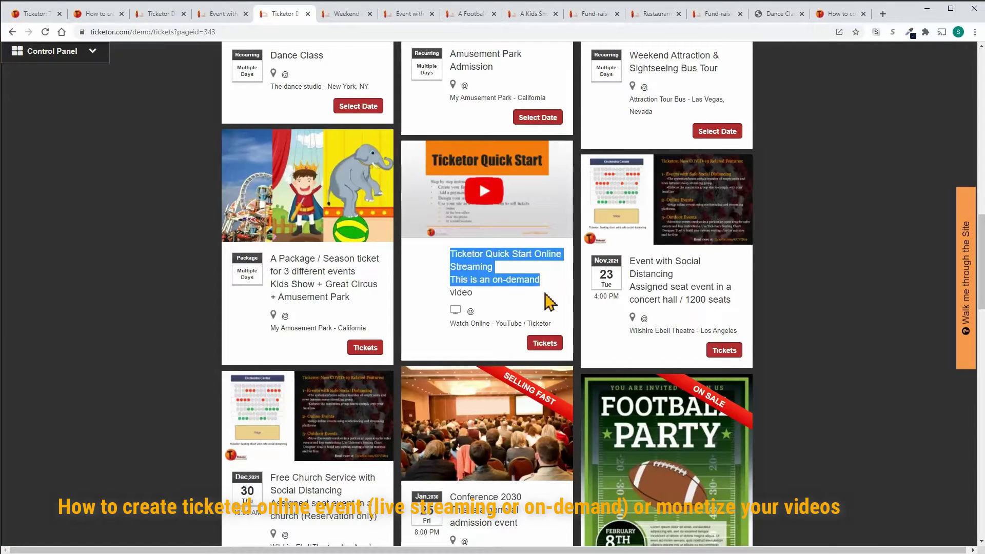
{"action": "left_click", "coordinate": [545, 346]}
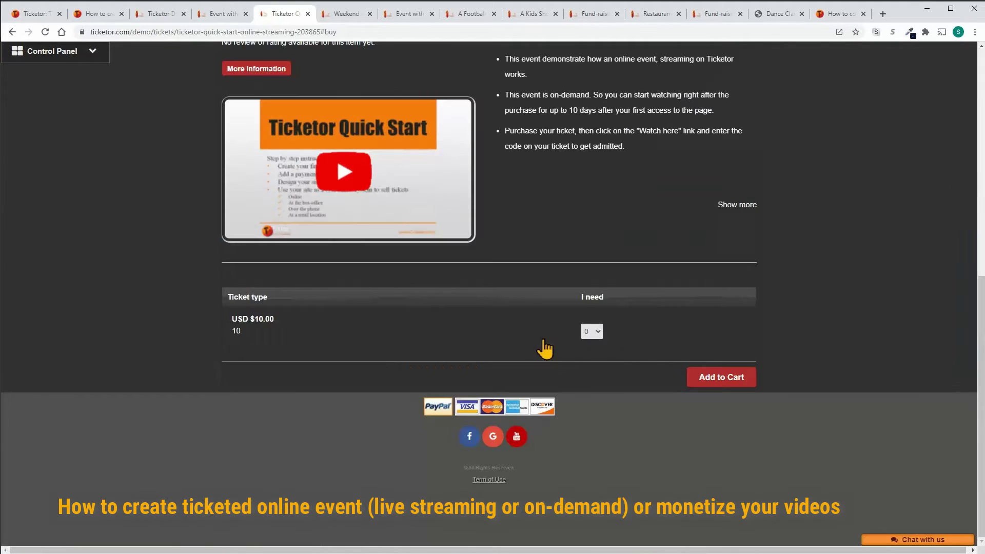
Step: Open the watch page of the Ticketor Quick Start Online Streaming event through its streaming link
{"action": "scroll", "coordinate": [523, 338], "scroll_direction": "up", "scroll_amount": 5}
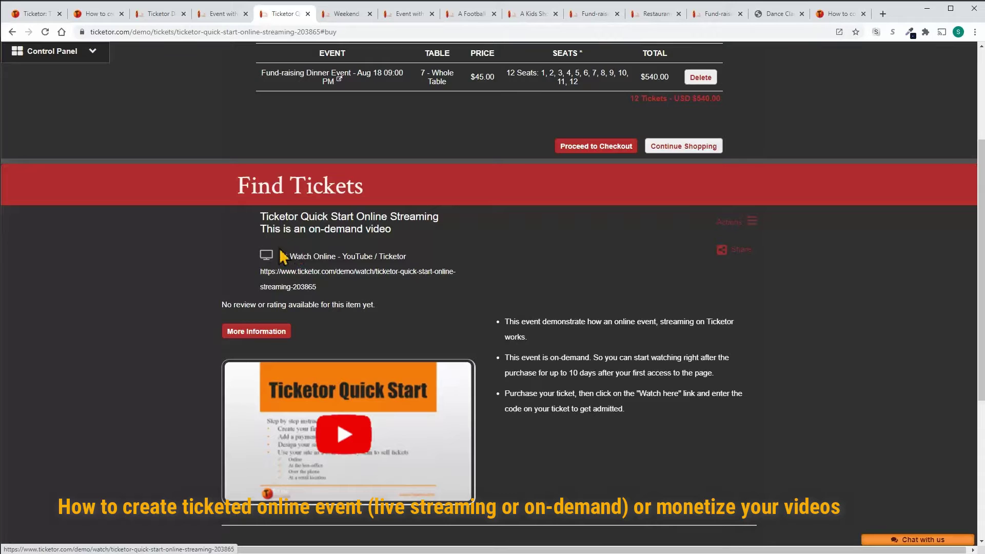
{"action": "left_click_drag", "start_coordinate": [260, 272], "coordinate": [368, 294]}
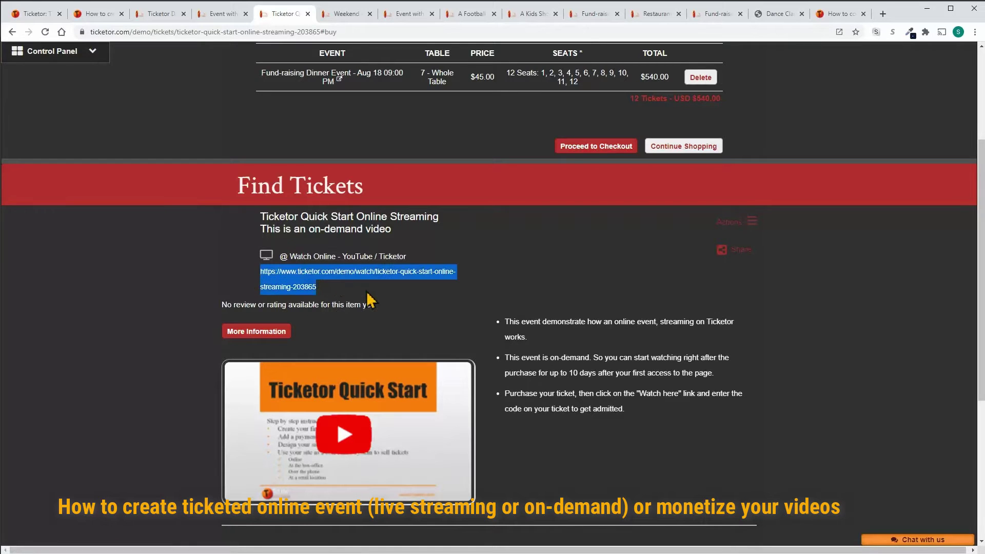
{"action": "left_click", "coordinate": [312, 279]}
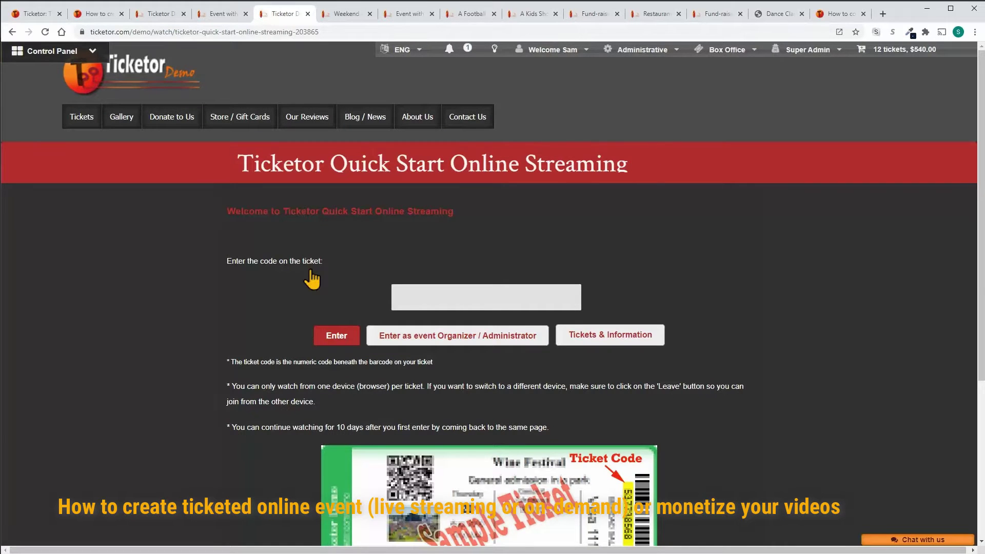
Step: Review the ticket code instructions and enter the stream as event organizer/administrator without a code
{"action": "scroll", "coordinate": [312, 279], "scroll_direction": "down", "scroll_amount": 1}
{"action": "left_click", "coordinate": [414, 245]}
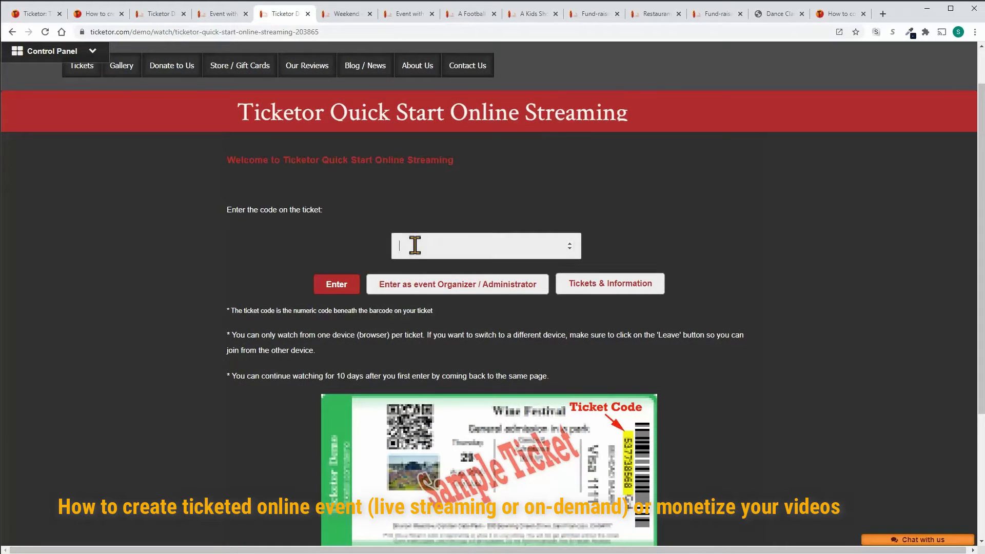
{"action": "scroll", "coordinate": [414, 245], "scroll_direction": "down", "scroll_amount": 2}
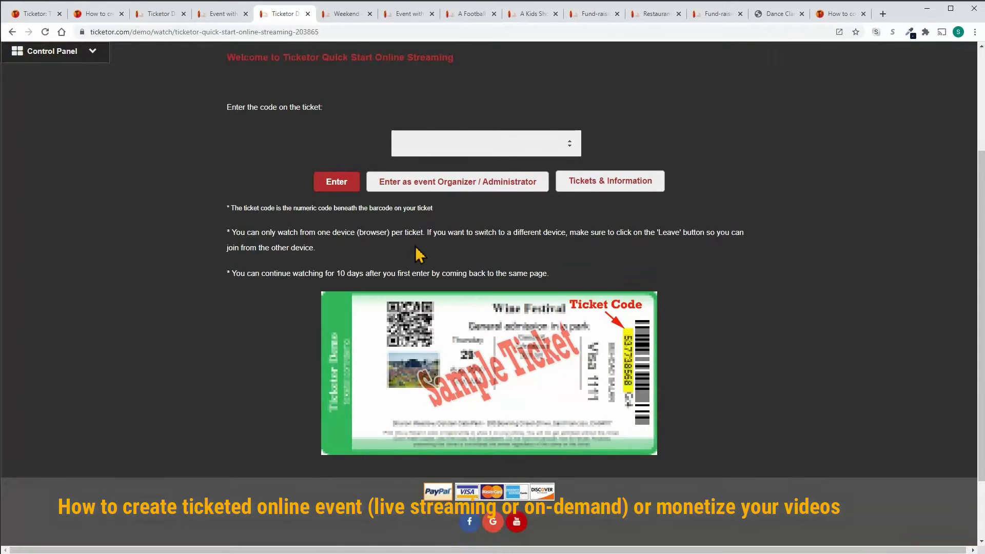
{"action": "left_click", "coordinate": [426, 191]}
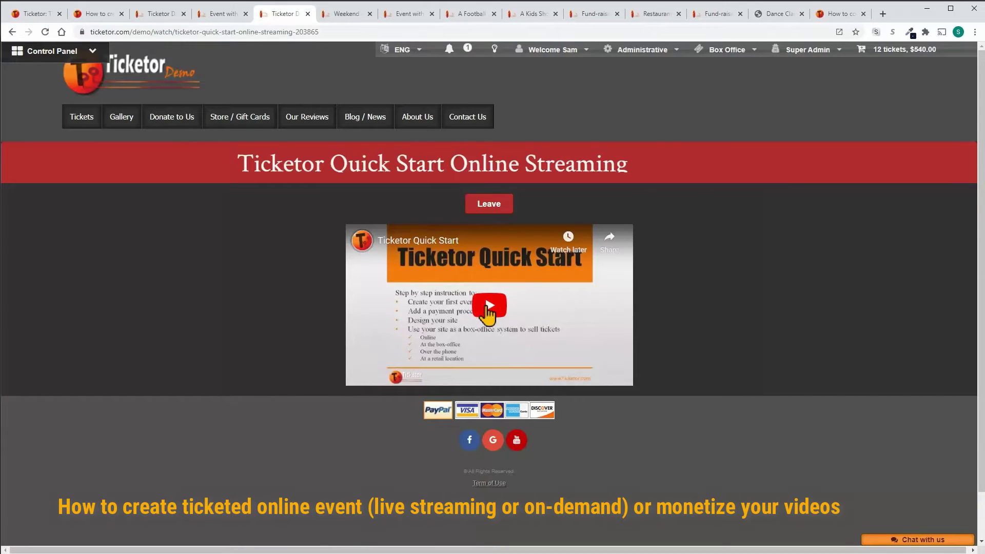
Step: Briefly play and pause the Ticketor Quick Start video, and leave the streaming page
{"action": "left_click", "coordinate": [489, 310]}
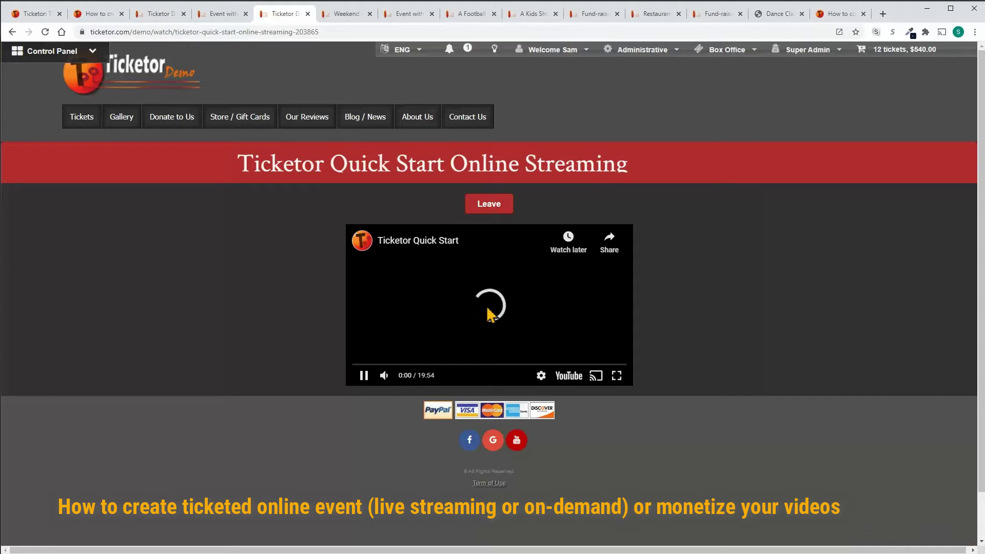
{"action": "left_click", "coordinate": [364, 375]}
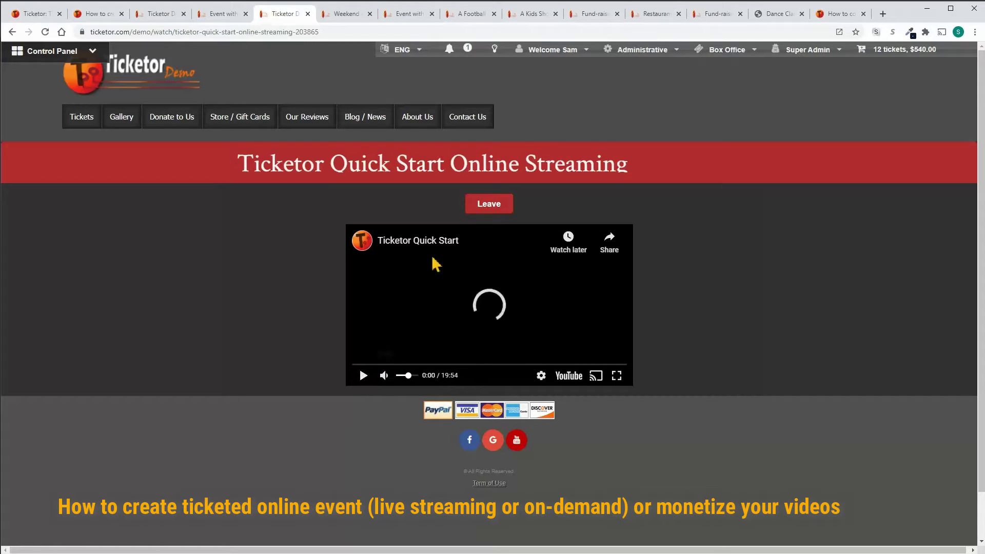
{"action": "left_click", "coordinate": [481, 209]}
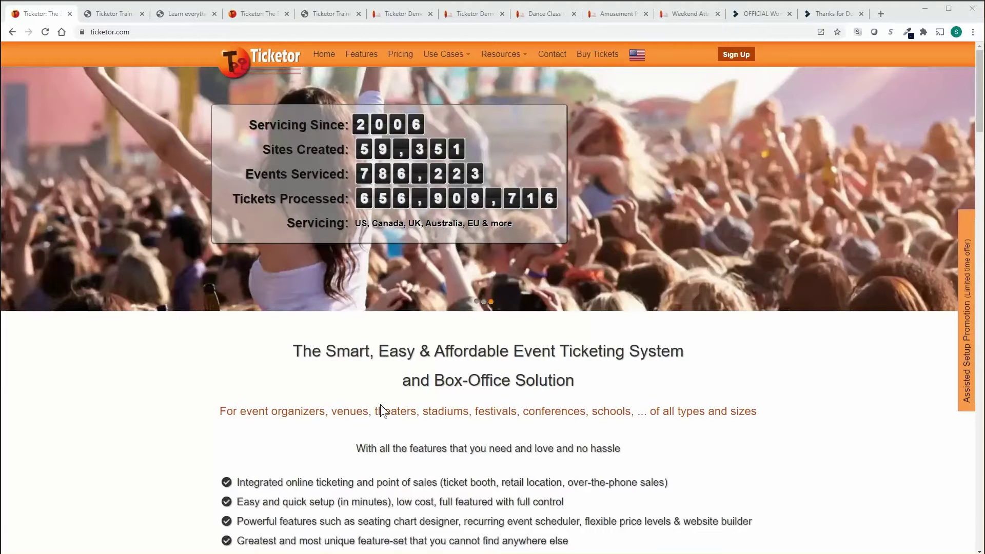
Step: Look over the Ticketor homepage introduction and expand the Features section to show more features
{"action": "scroll", "coordinate": [380, 405], "scroll_direction": "down", "scroll_amount": 3}
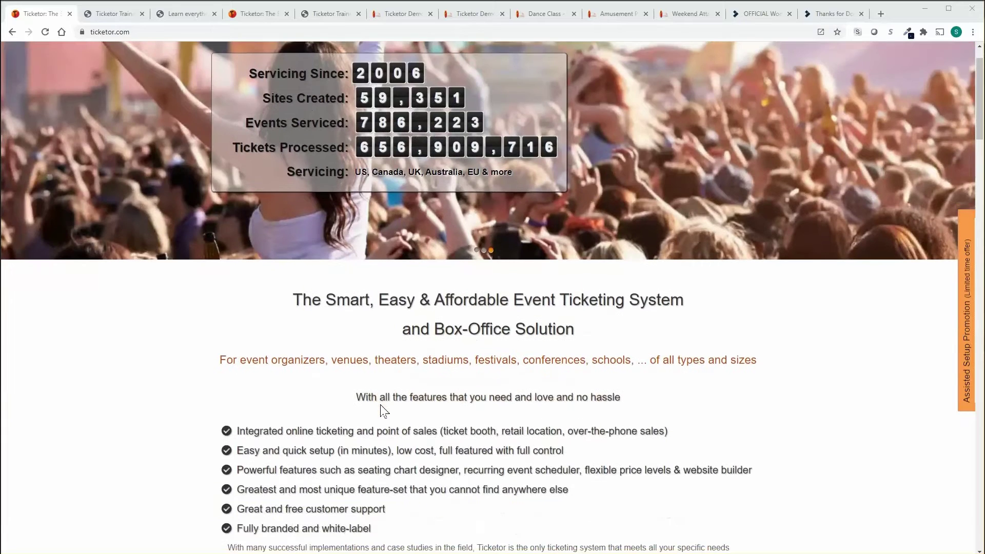
{"action": "scroll", "coordinate": [380, 404], "scroll_direction": "down", "scroll_amount": 4}
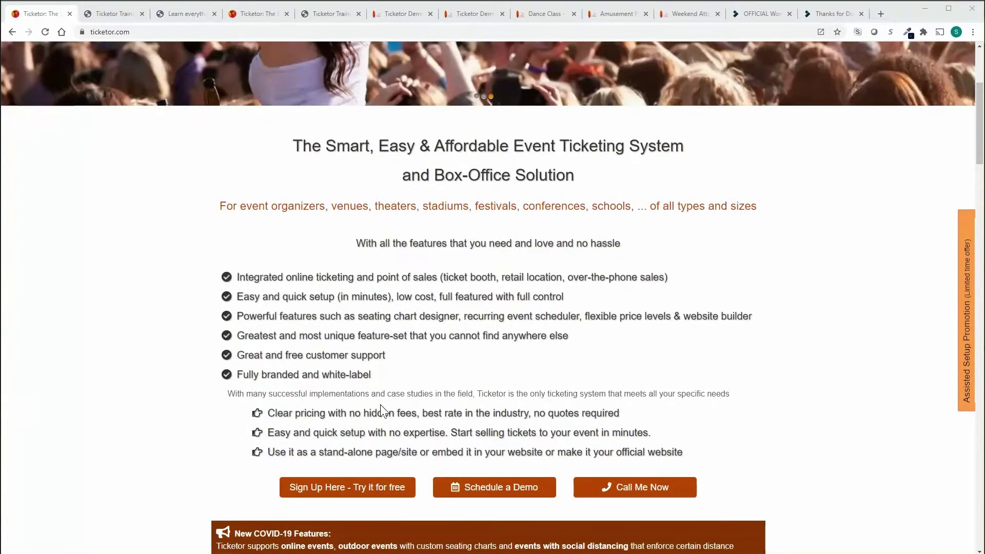
{"action": "scroll", "coordinate": [380, 405], "scroll_direction": "down", "scroll_amount": 4}
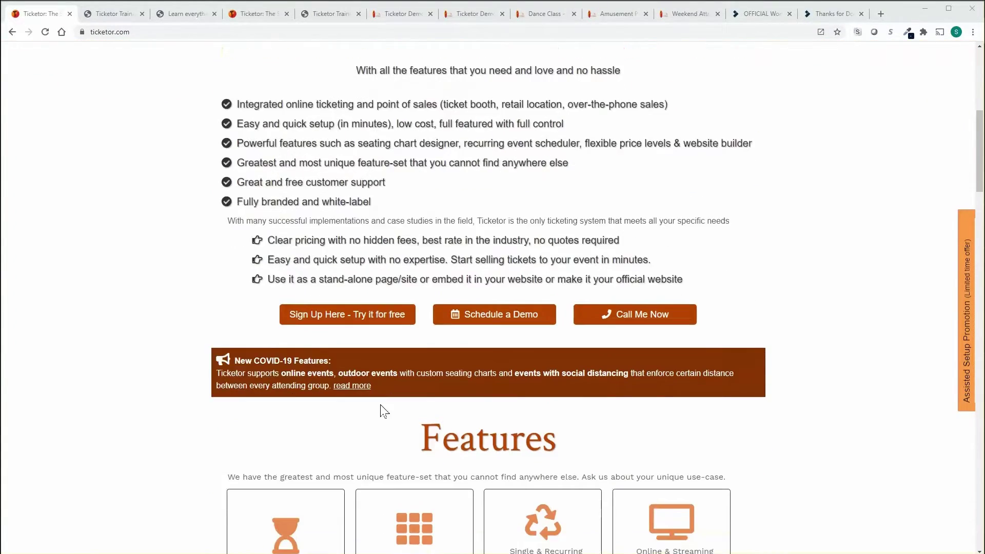
{"action": "scroll", "coordinate": [380, 410], "scroll_direction": "down", "scroll_amount": 3}
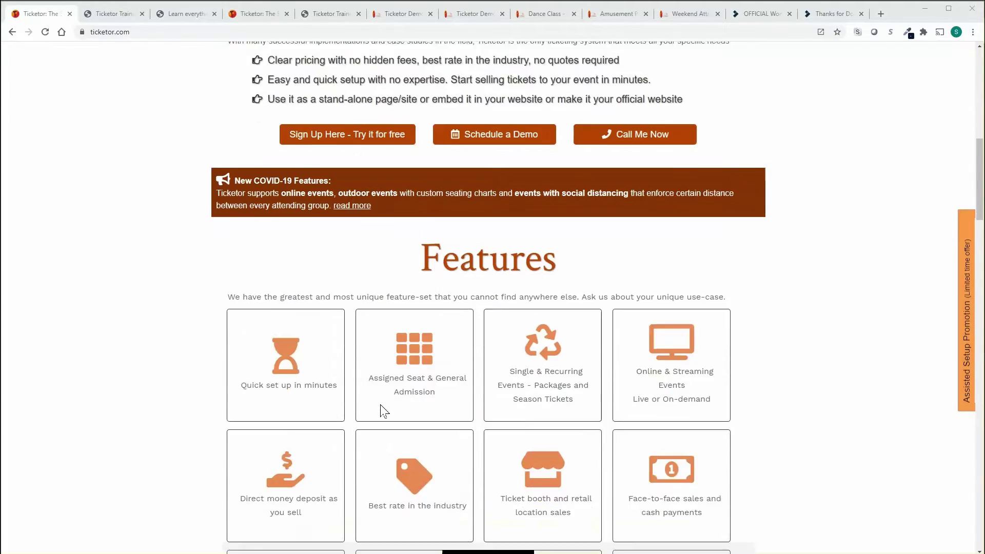
{"action": "scroll", "coordinate": [380, 410], "scroll_direction": "down", "scroll_amount": 1}
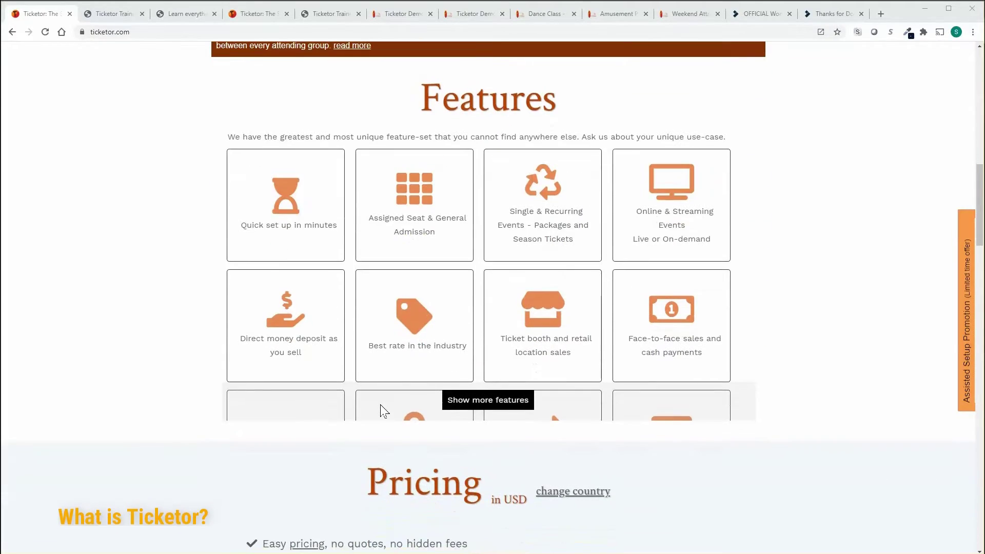
{"action": "left_click", "coordinate": [462, 406]}
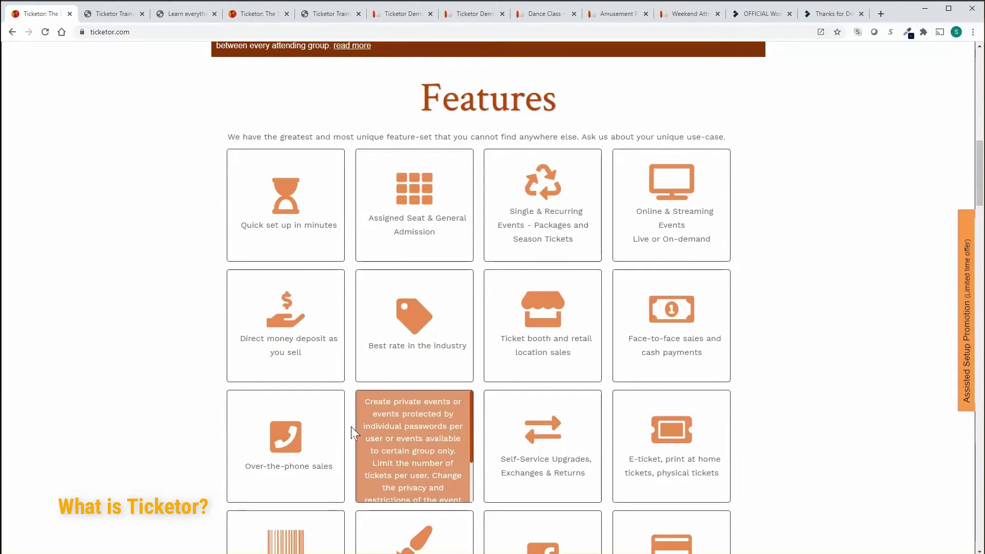
Step: Examine the expanded feature tiles, from over-the-phone sales through to customer support and contract terms
{"action": "mouse_move", "coordinate": [291, 428]}
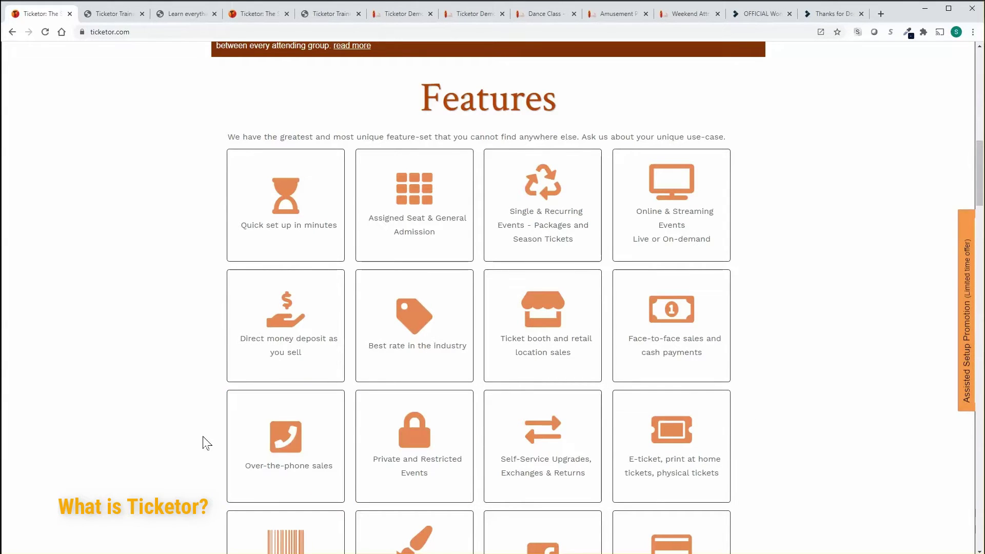
{"action": "scroll", "coordinate": [204, 442], "scroll_direction": "down", "scroll_amount": 4}
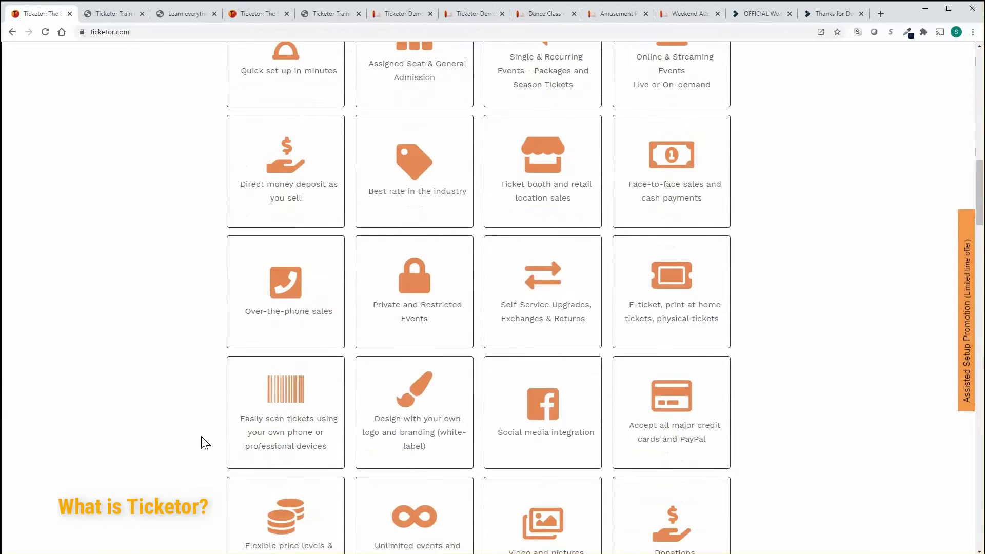
{"action": "scroll", "coordinate": [205, 442], "scroll_direction": "down", "scroll_amount": 1}
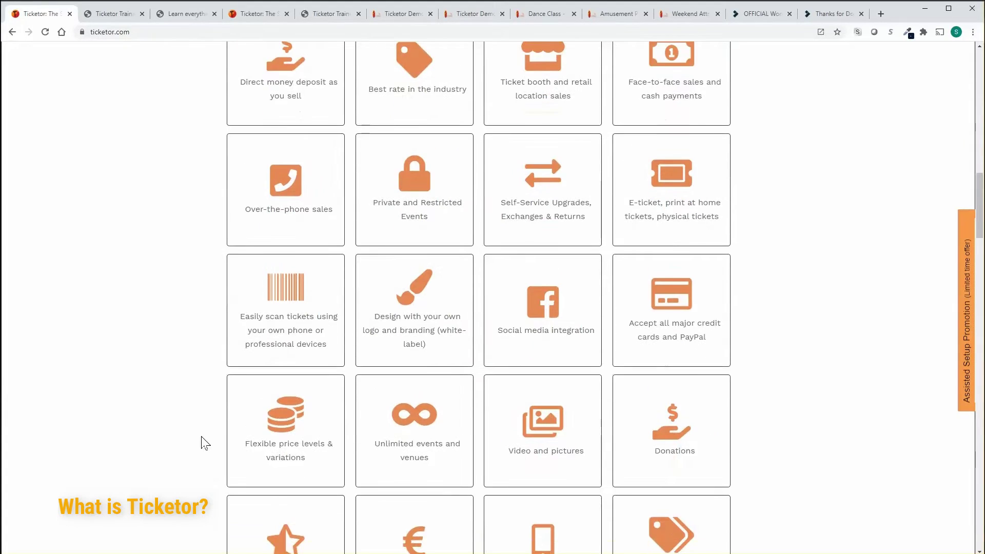
{"action": "scroll", "coordinate": [204, 442], "scroll_direction": "down", "scroll_amount": 2}
{"action": "scroll", "coordinate": [204, 442], "scroll_direction": "down", "scroll_amount": 2}
{"action": "scroll", "coordinate": [204, 442], "scroll_direction": "down", "scroll_amount": 4}
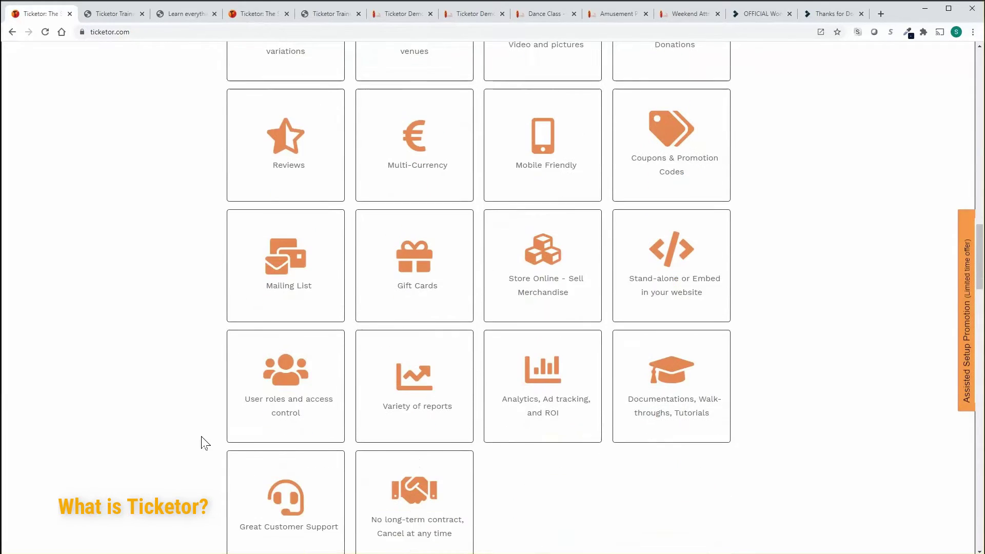
{"action": "scroll", "coordinate": [204, 442], "scroll_direction": "down", "scroll_amount": 4}
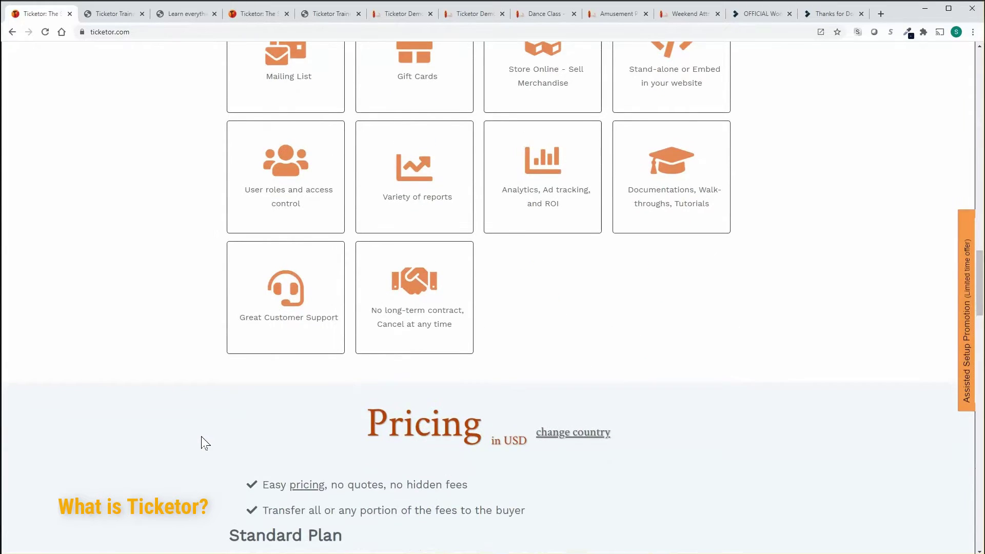
Step: Review the Pricing section with the Standard, Premium and Business VIP plans
{"action": "scroll", "coordinate": [205, 442], "scroll_direction": "down", "scroll_amount": 3}
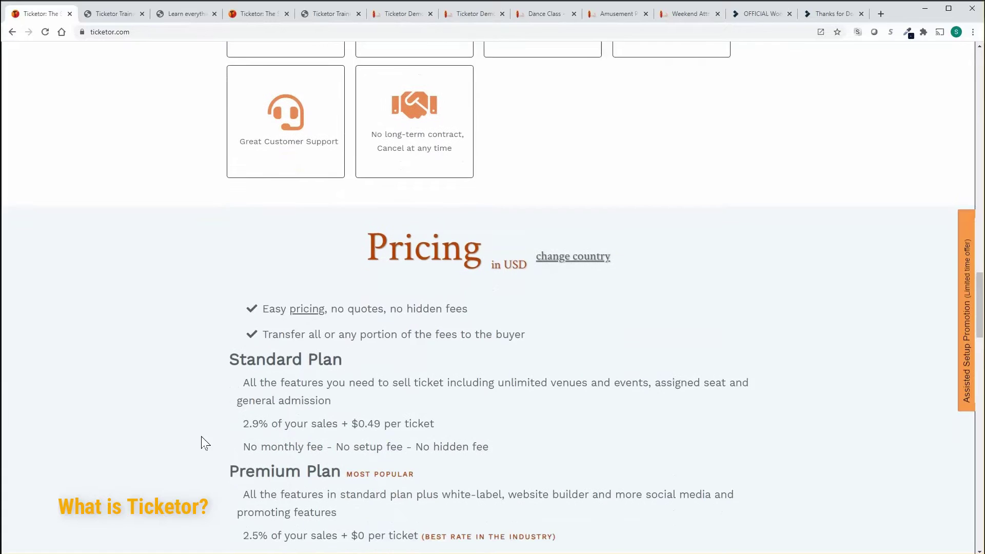
{"action": "scroll", "coordinate": [204, 443], "scroll_direction": "down", "scroll_amount": 1}
{"action": "scroll", "coordinate": [204, 444], "scroll_direction": "down", "scroll_amount": 2}
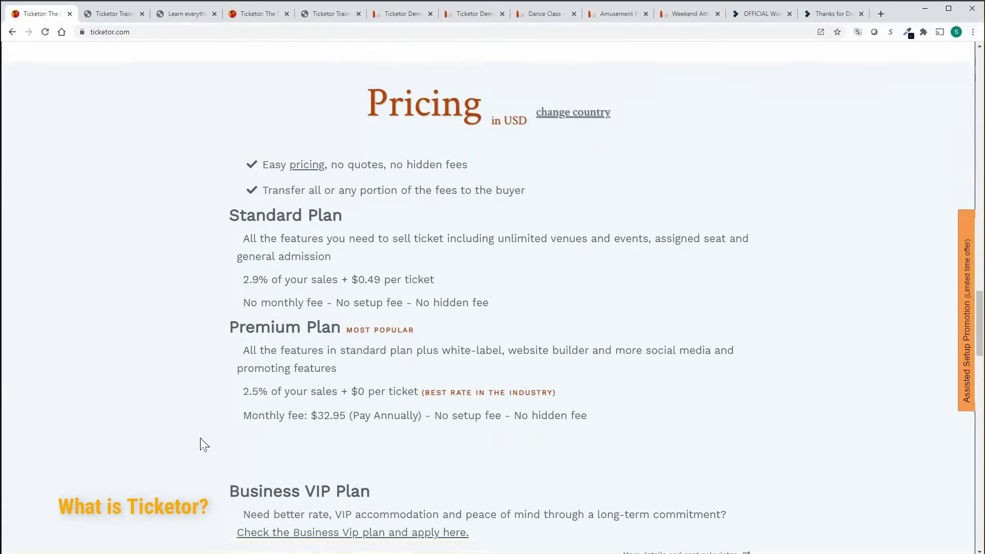
{"action": "scroll", "coordinate": [204, 444], "scroll_direction": "down", "scroll_amount": 1}
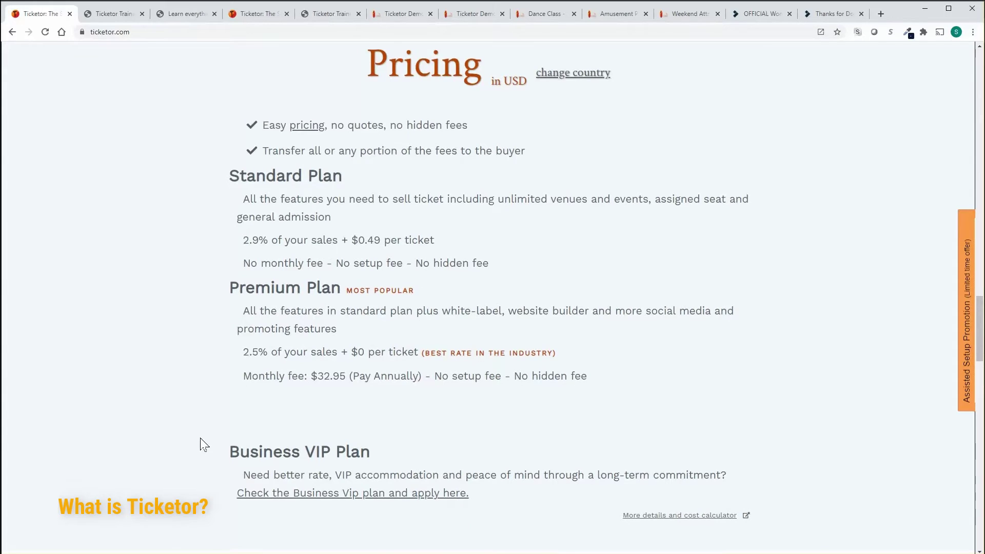
{"action": "scroll", "coordinate": [204, 444], "scroll_direction": "down", "scroll_amount": 3}
{"action": "scroll", "coordinate": [204, 444], "scroll_direction": "down", "scroll_amount": 1}
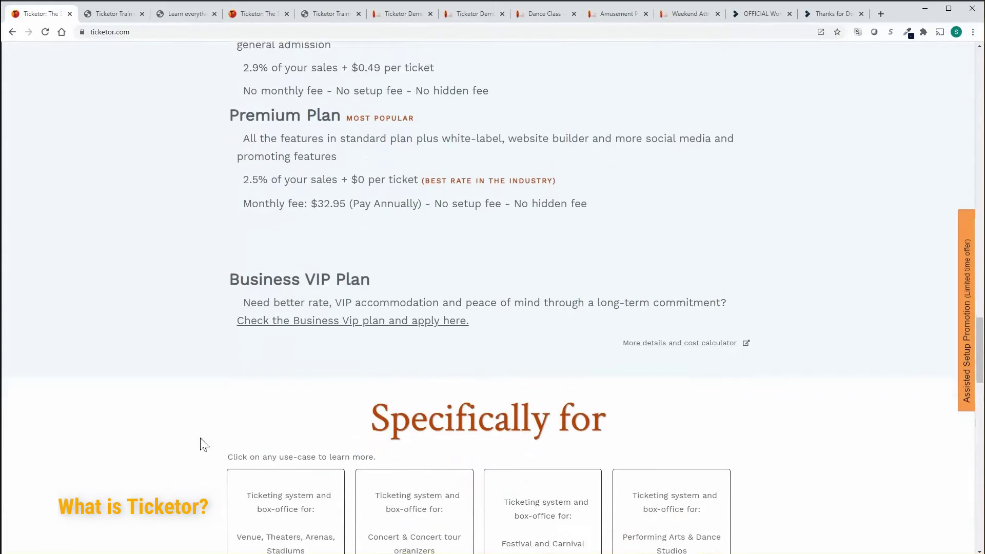
Step: Expand the "Specifically for" section to show more use-cases
{"action": "scroll", "coordinate": [204, 444], "scroll_direction": "down", "scroll_amount": 2}
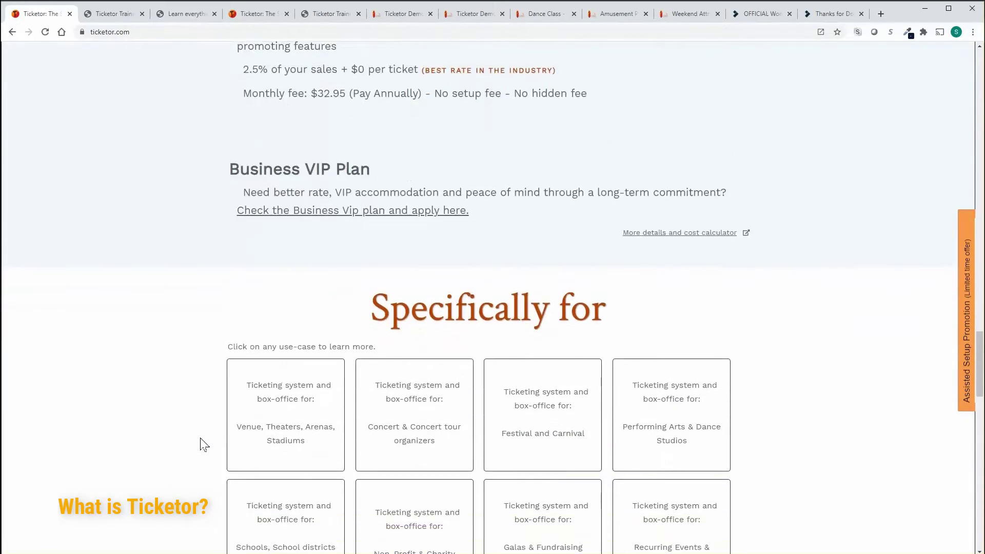
{"action": "scroll", "coordinate": [204, 444], "scroll_direction": "down", "scroll_amount": 2}
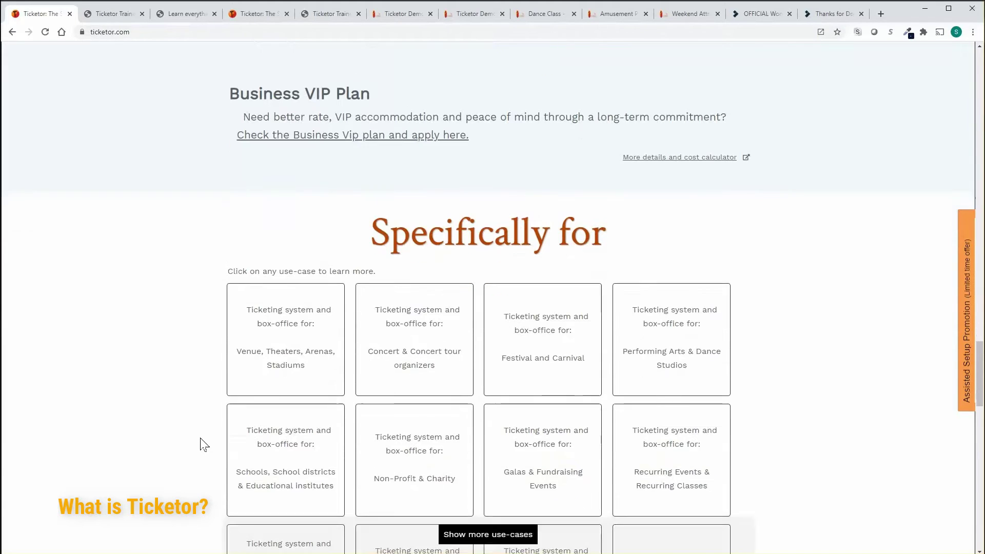
{"action": "scroll", "coordinate": [204, 444], "scroll_direction": "down", "scroll_amount": 1}
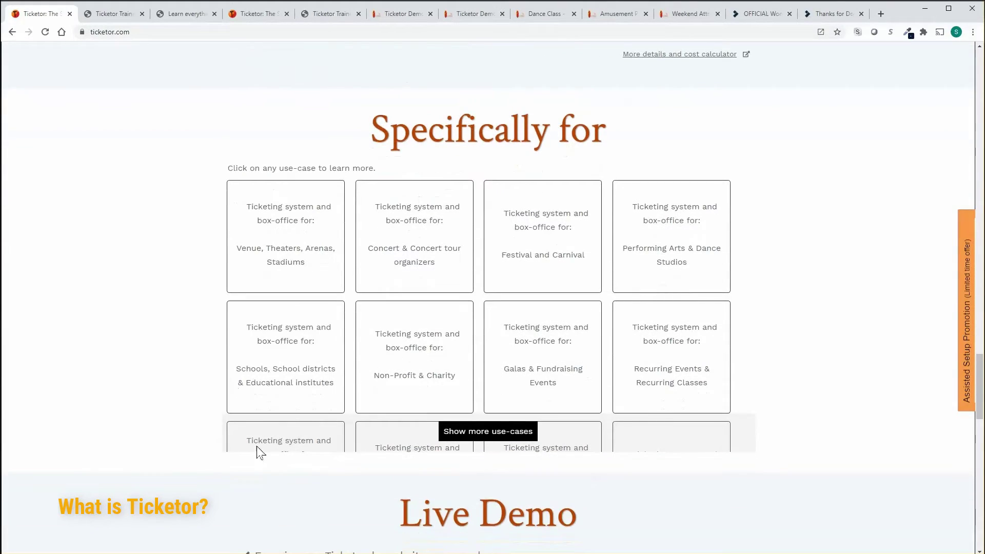
{"action": "left_click", "coordinate": [455, 442]}
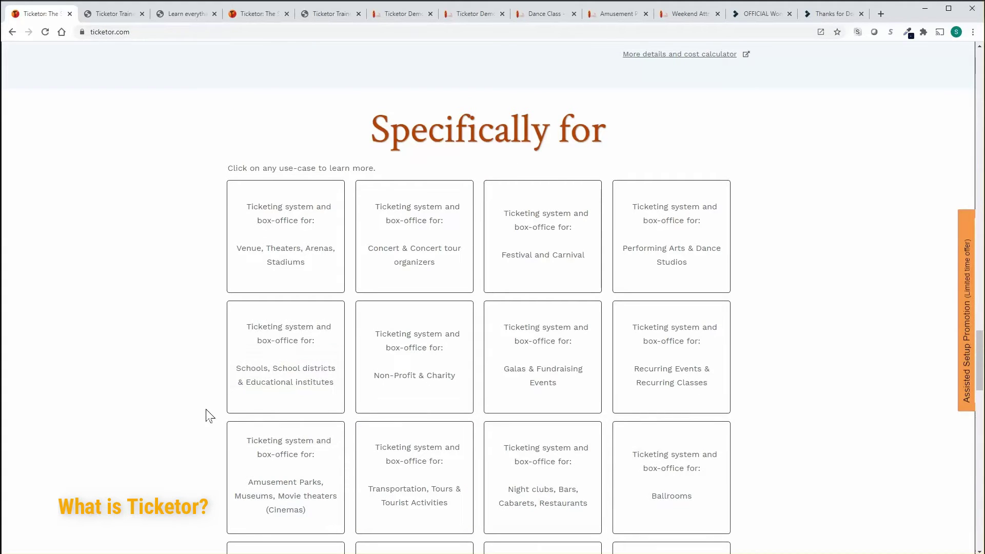
Step: Look through the remaining use-case tiles and the Live Demo section of the homepage
{"action": "scroll", "coordinate": [208, 415], "scroll_direction": "down", "scroll_amount": 3}
{"action": "scroll", "coordinate": [210, 415], "scroll_direction": "down", "scroll_amount": 1}
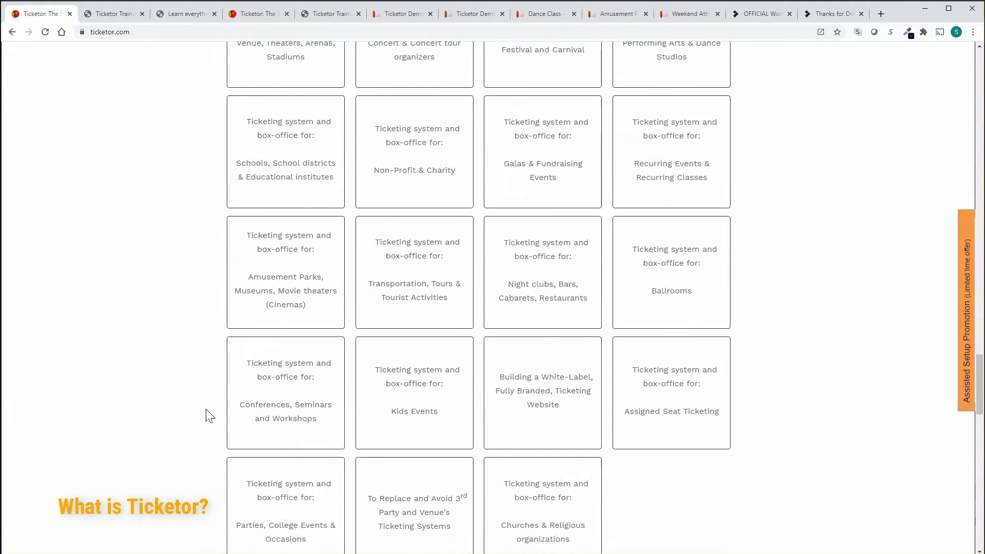
{"action": "scroll", "coordinate": [209, 415], "scroll_direction": "down", "scroll_amount": 4}
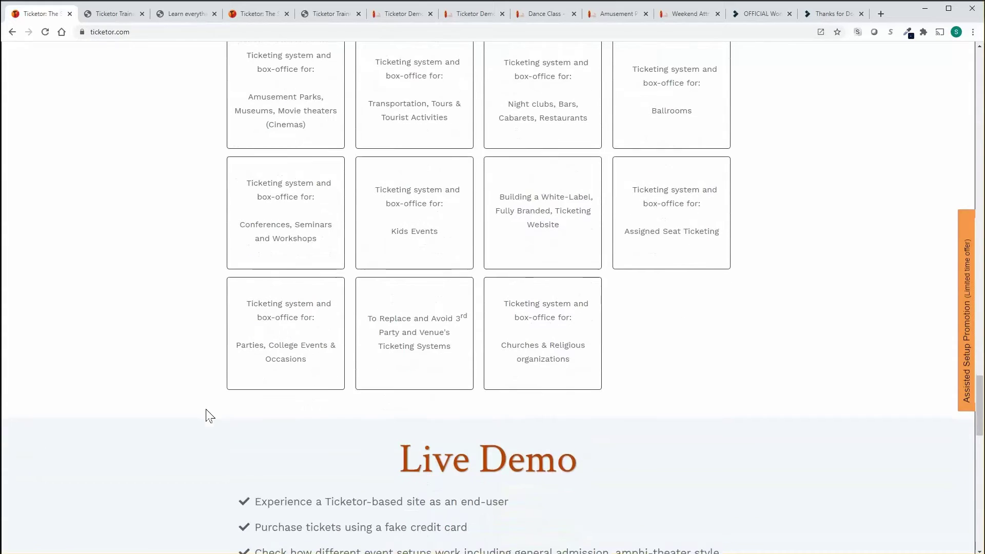
{"action": "scroll", "coordinate": [209, 415], "scroll_direction": "down", "scroll_amount": 3}
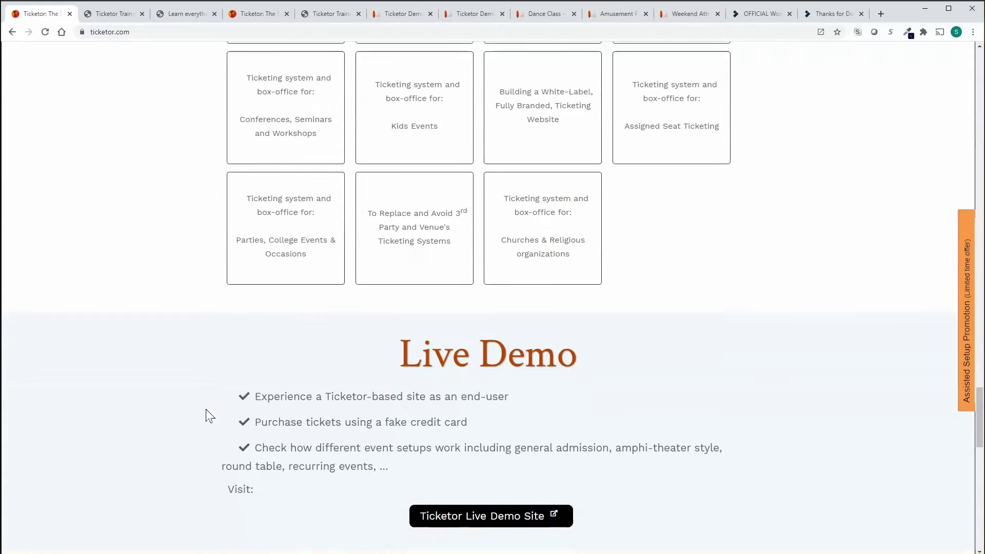
{"action": "scroll", "coordinate": [209, 415], "scroll_direction": "down", "scroll_amount": 1}
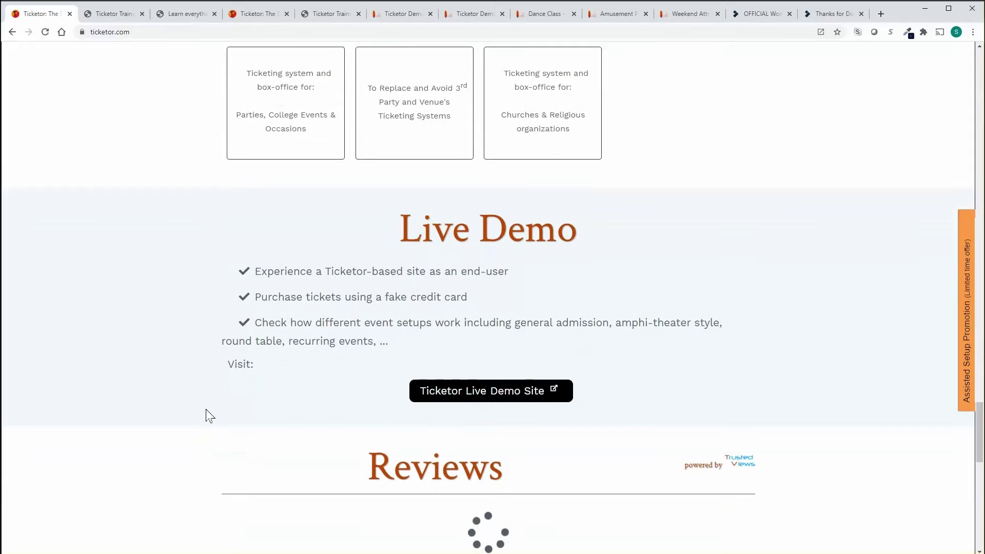
Step: Open the Ticketor Live Demo Site and look through the first recurring, package and online streaming events on its homepage
{"action": "scroll", "coordinate": [210, 416], "scroll_direction": "down", "scroll_amount": 2}
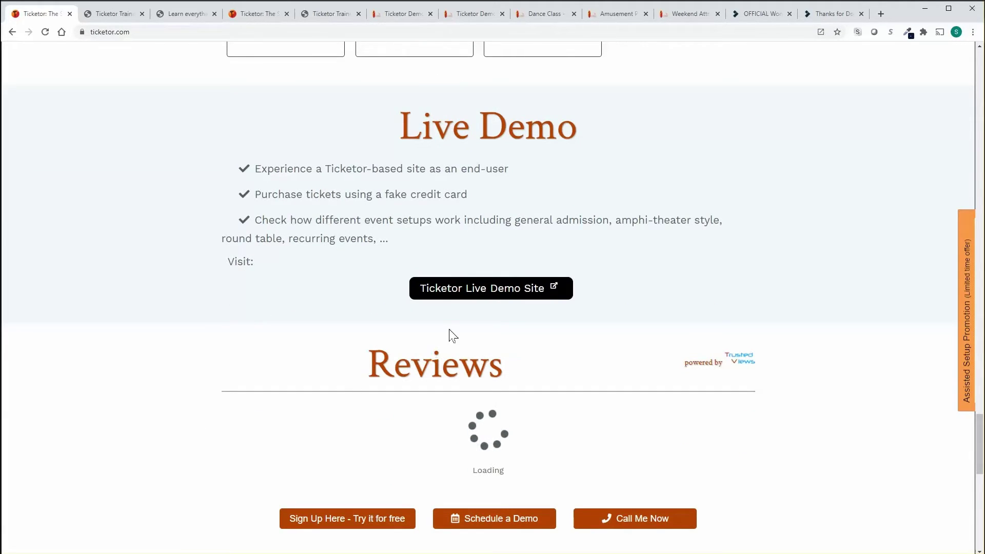
{"action": "left_click", "coordinate": [458, 297]}
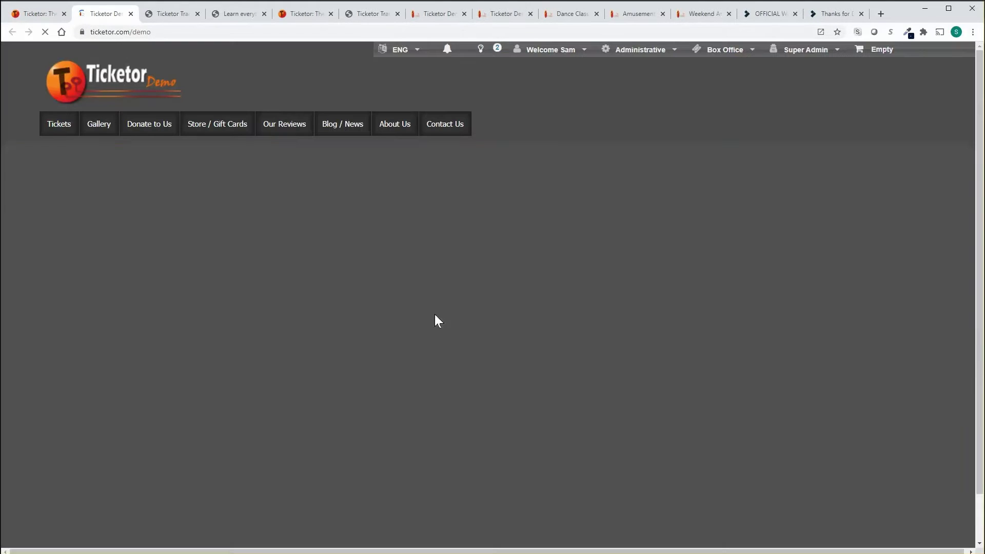
{"action": "scroll", "coordinate": [436, 321], "scroll_direction": "down", "scroll_amount": 3}
{"action": "scroll", "coordinate": [436, 321], "scroll_direction": "down", "scroll_amount": 3}
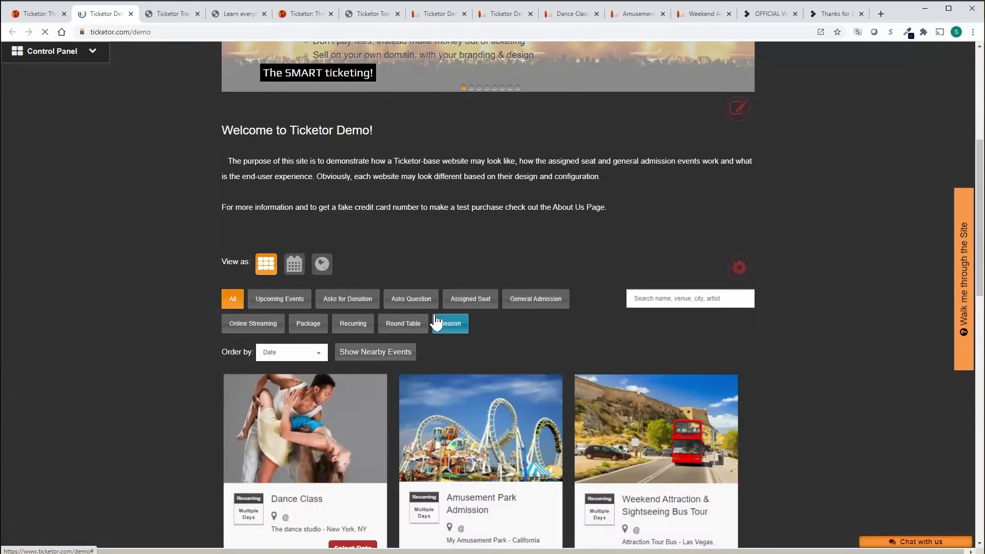
{"action": "scroll", "coordinate": [435, 320], "scroll_direction": "down", "scroll_amount": 2}
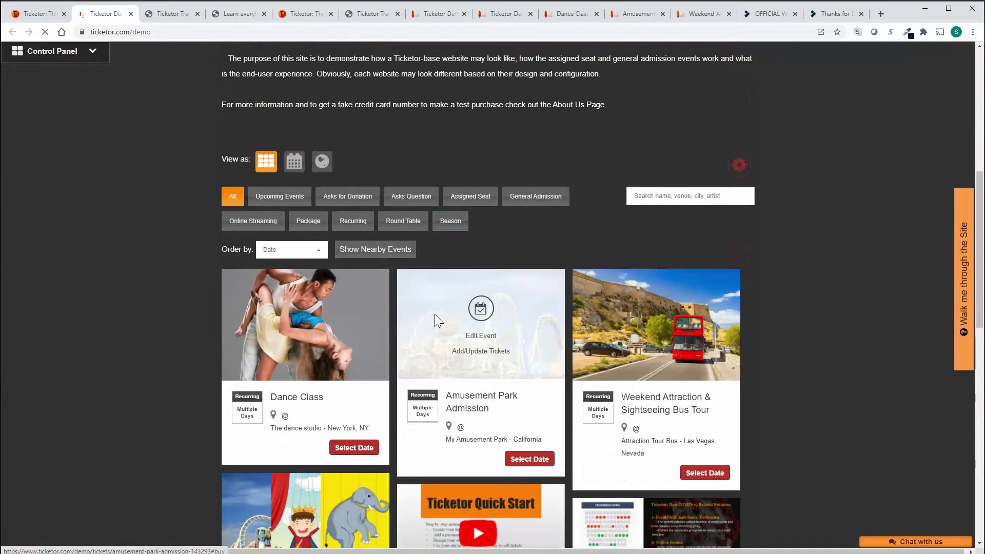
{"action": "scroll", "coordinate": [435, 321], "scroll_direction": "down", "scroll_amount": 2}
{"action": "scroll", "coordinate": [435, 321], "scroll_direction": "down", "scroll_amount": 1}
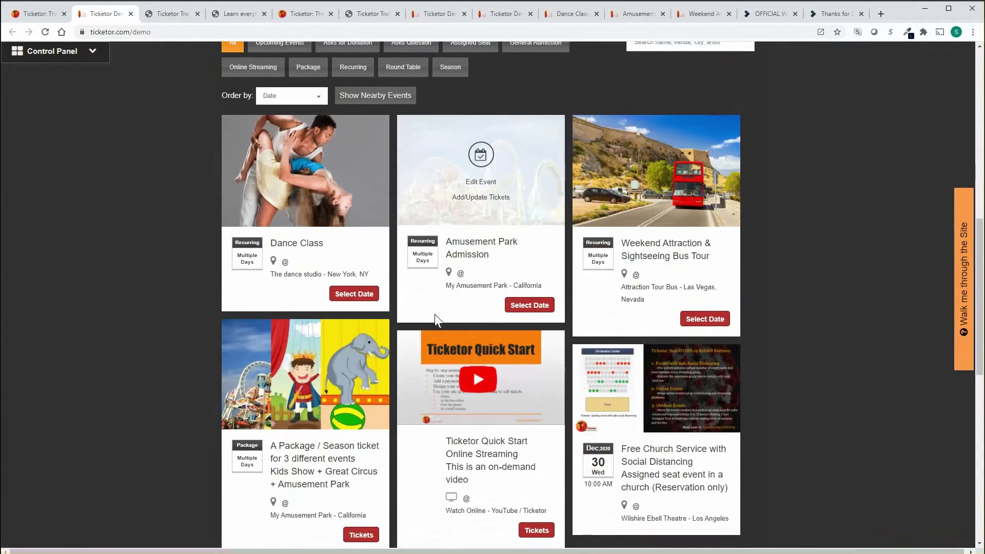
{"action": "scroll", "coordinate": [435, 321], "scroll_direction": "down", "scroll_amount": 2}
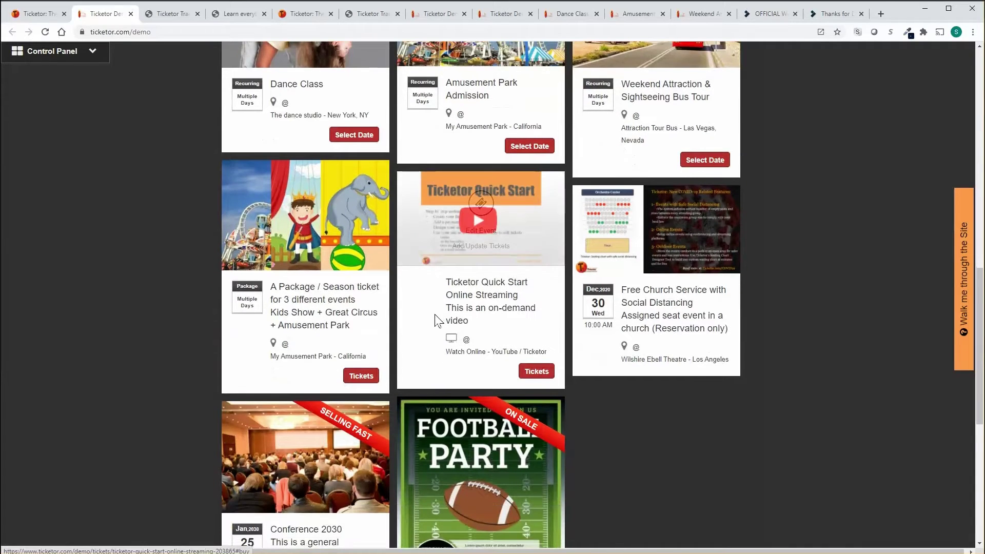
Step: Look through the remaining demo events, from the conference and football match to the end of the list
{"action": "scroll", "coordinate": [435, 321], "scroll_direction": "down", "scroll_amount": 3}
{"action": "scroll", "coordinate": [435, 321], "scroll_direction": "down", "scroll_amount": 2}
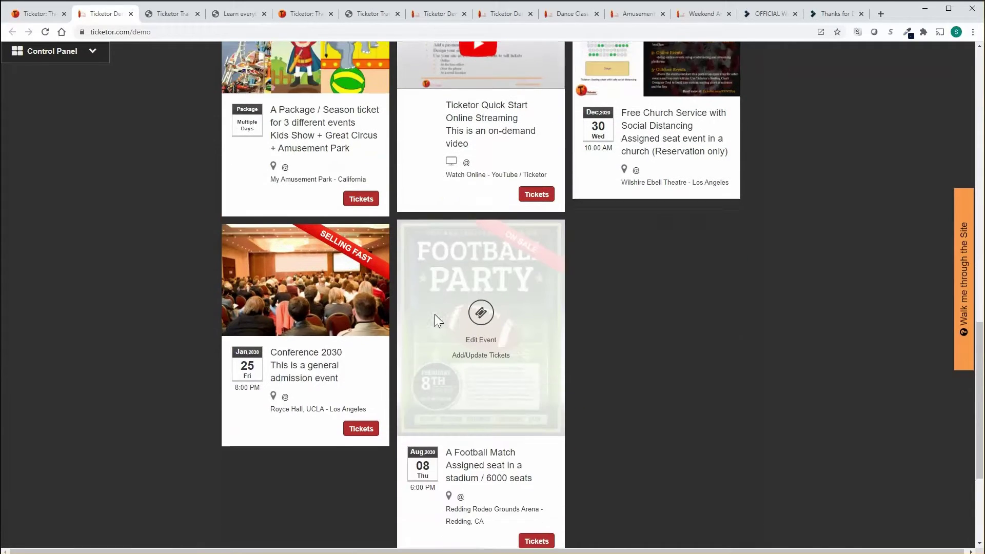
{"action": "scroll", "coordinate": [435, 318], "scroll_direction": "down", "scroll_amount": 2}
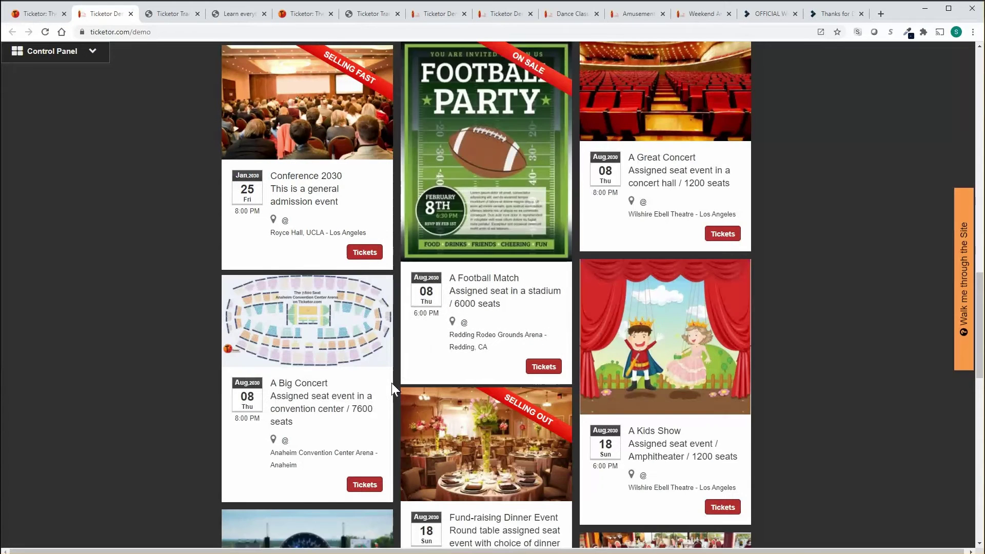
{"action": "scroll", "coordinate": [392, 383], "scroll_direction": "down", "scroll_amount": 1}
{"action": "scroll", "coordinate": [389, 384], "scroll_direction": "down", "scroll_amount": 3}
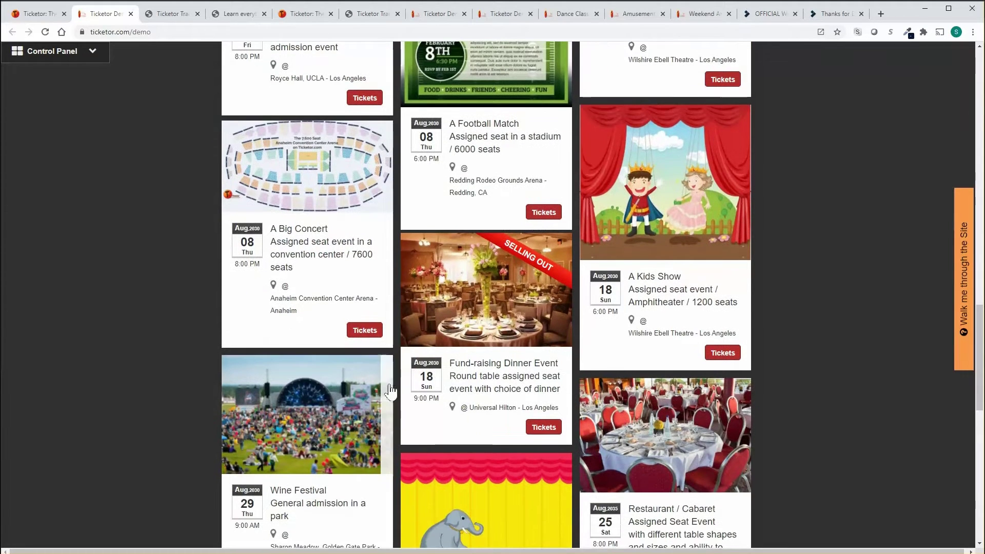
{"action": "scroll", "coordinate": [389, 383], "scroll_direction": "down", "scroll_amount": 3}
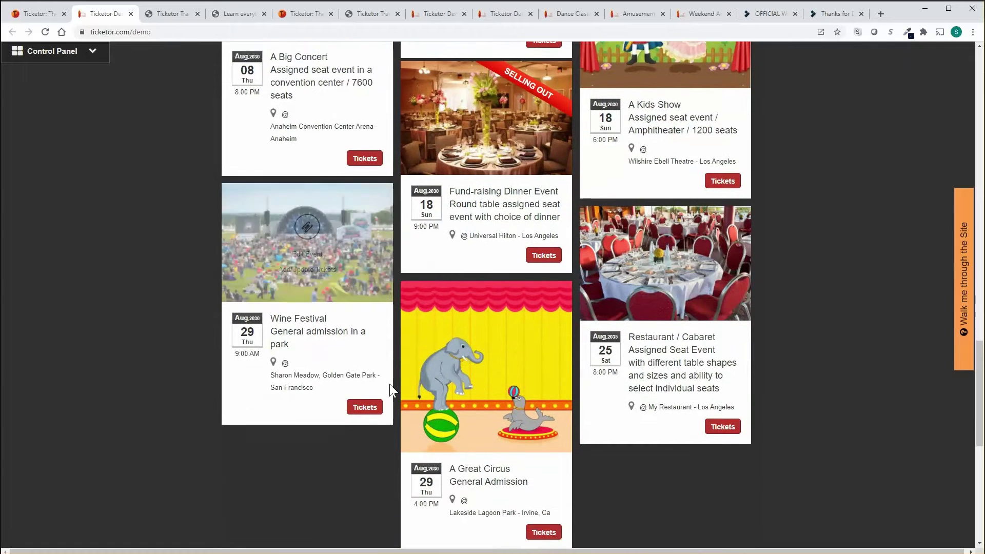
{"action": "scroll", "coordinate": [390, 383], "scroll_direction": "down", "scroll_amount": 3}
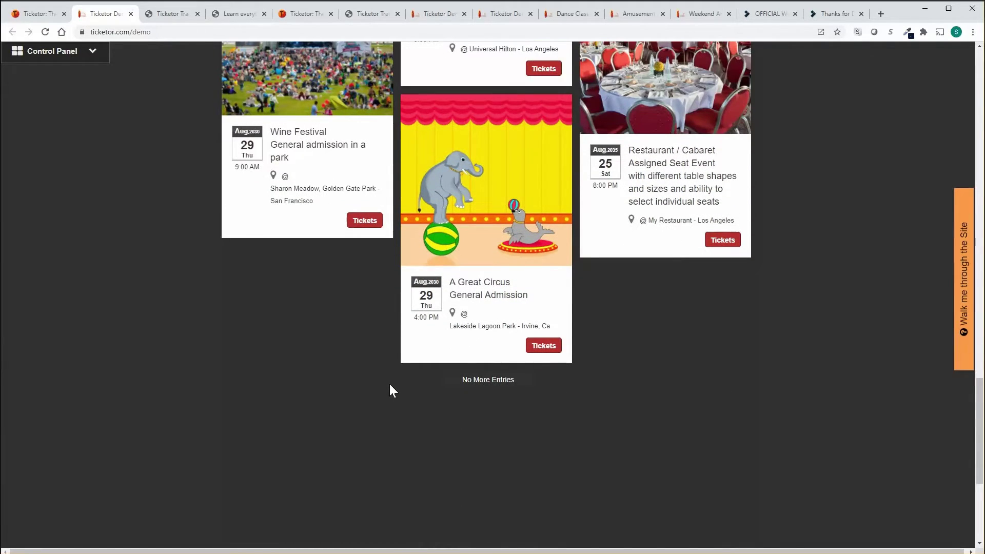
{"action": "scroll", "coordinate": [390, 385], "scroll_direction": "up", "scroll_amount": 1}
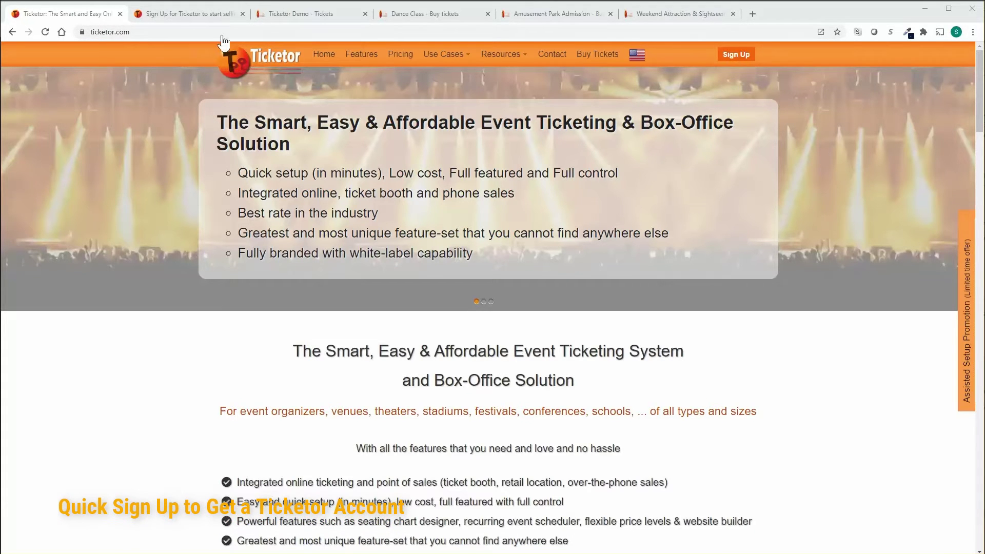
Step: Submit the completed sign-up form for the TicketorTraining address and agree to the terms
{"action": "left_click", "coordinate": [193, 16]}
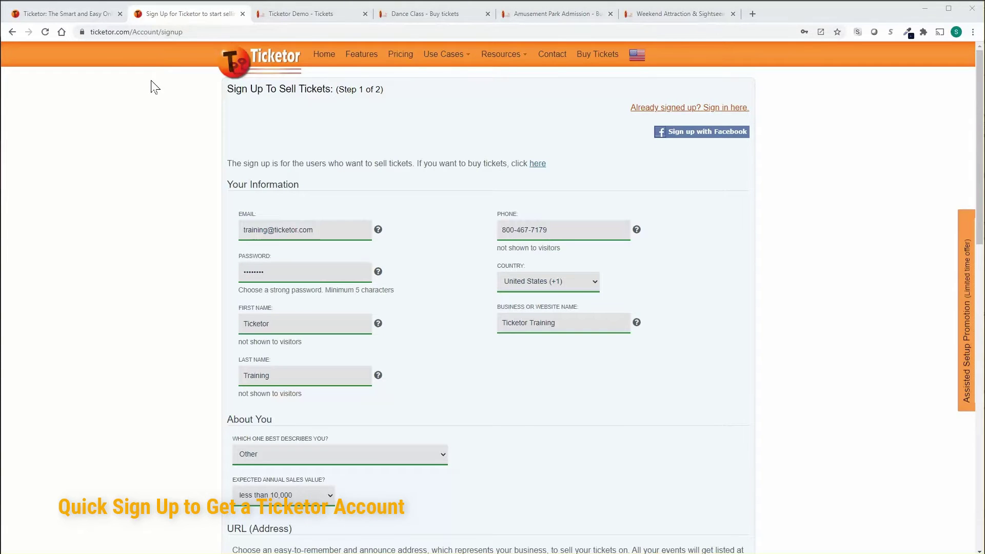
{"action": "scroll", "coordinate": [169, 186], "scroll_direction": "down", "scroll_amount": 6}
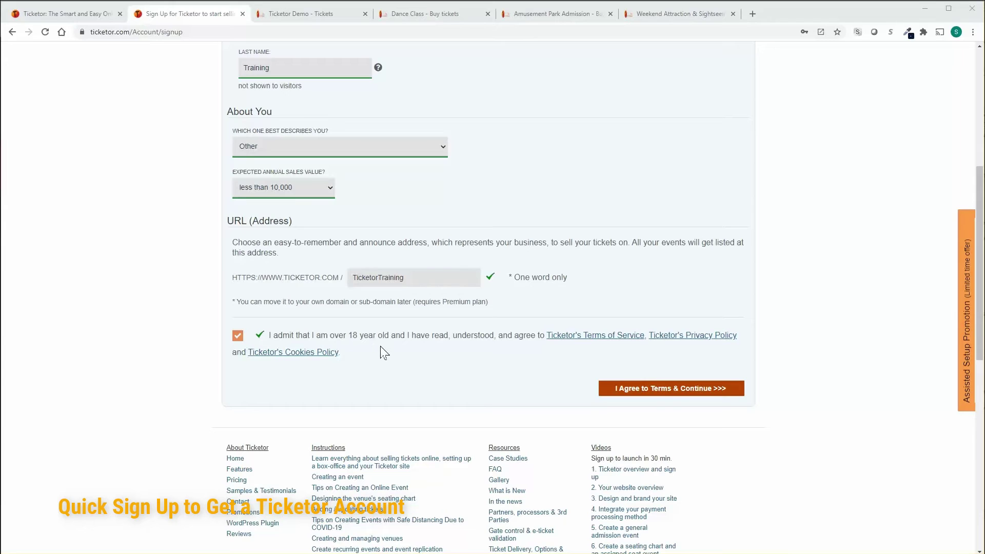
{"action": "left_click", "coordinate": [639, 390]}
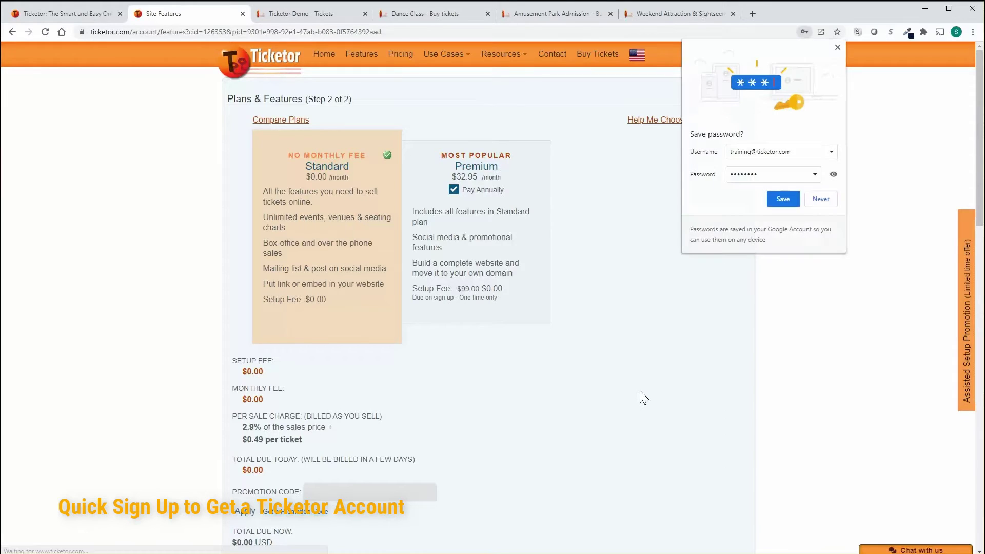
Step: Dismiss the offer to save the password and complete the sign-up with the Standard plan, agreeing to the terms
{"action": "left_click", "coordinate": [837, 47]}
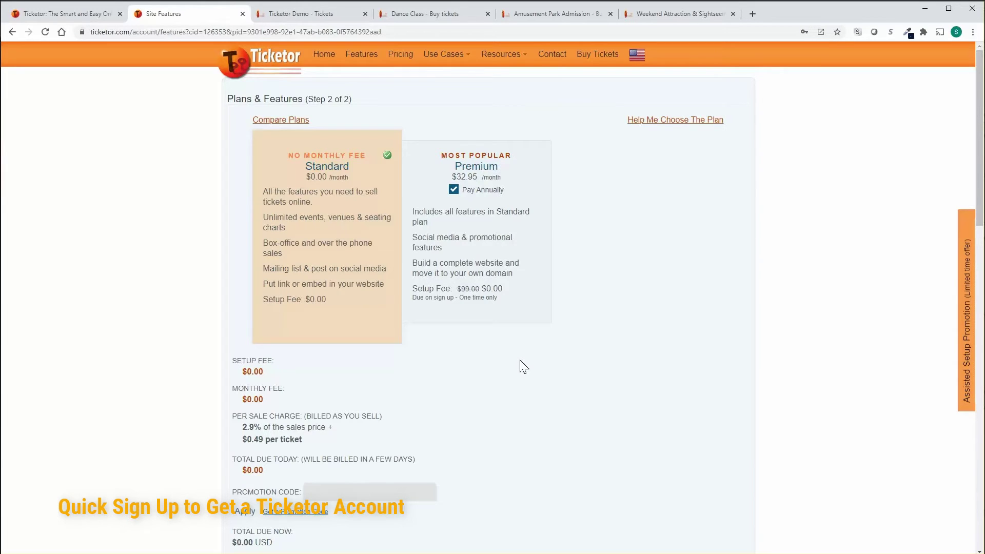
{"action": "scroll", "coordinate": [523, 366], "scroll_direction": "down", "scroll_amount": 9}
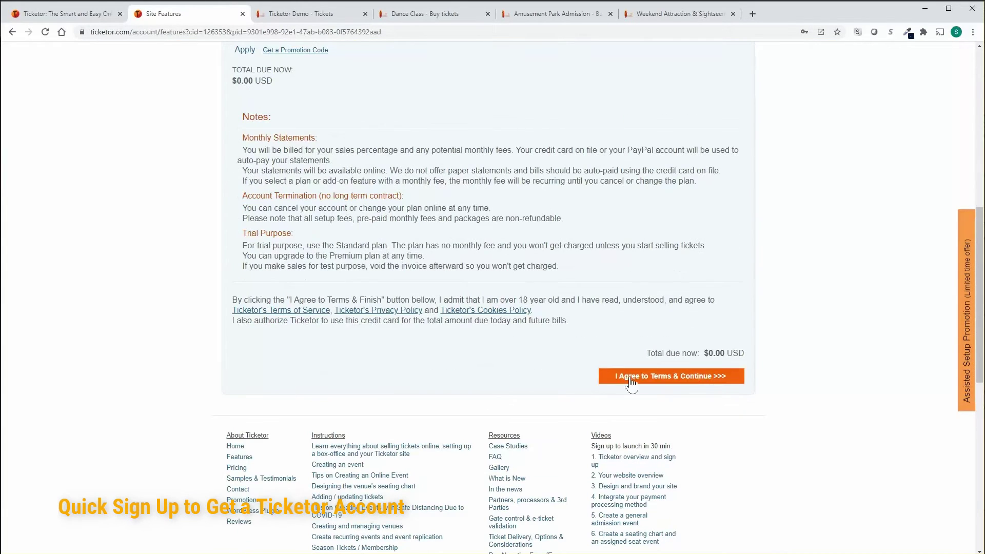
{"action": "left_click", "coordinate": [630, 378]}
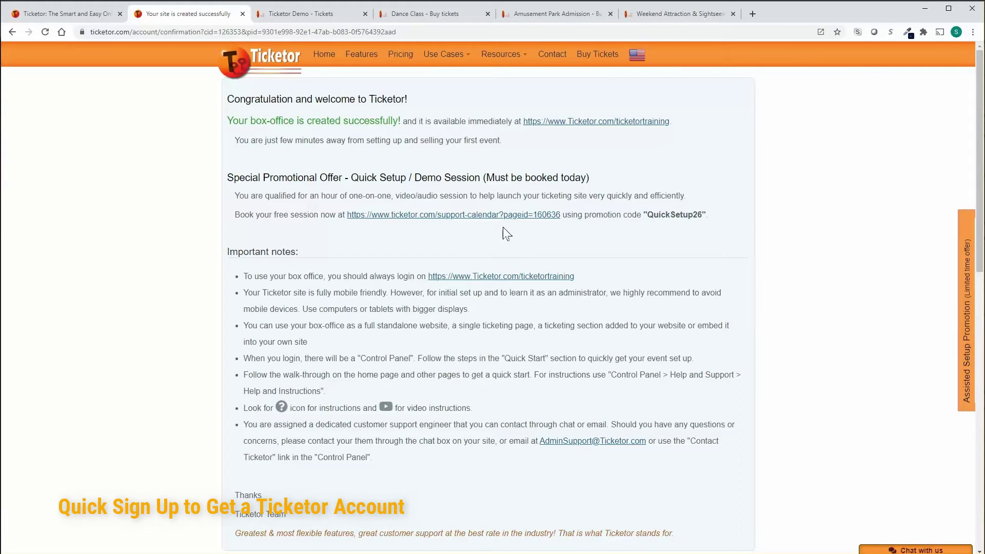
Step: Open the newly created ticketing site and try out its guided walk-through, including the site address tip
{"action": "left_click", "coordinate": [605, 123]}
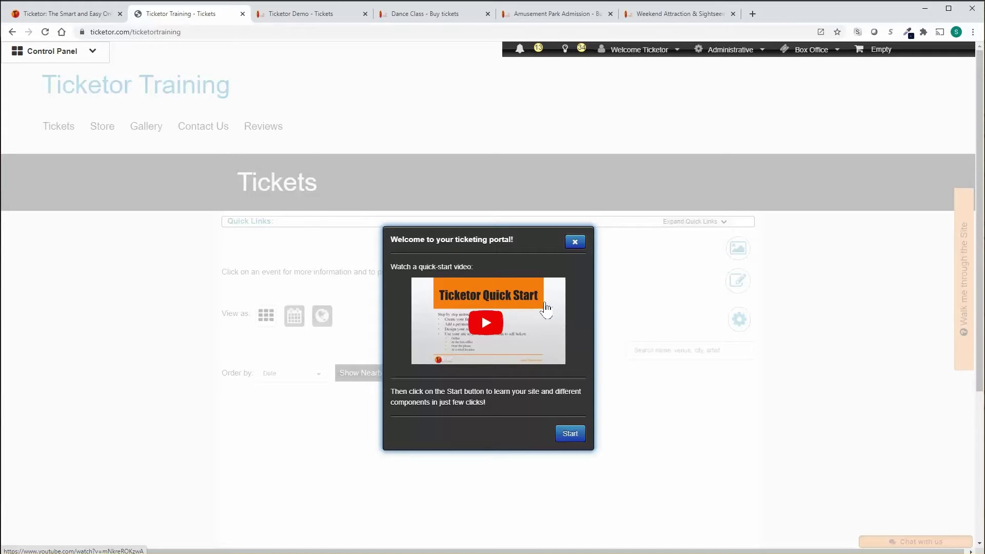
{"action": "left_click", "coordinate": [568, 434]}
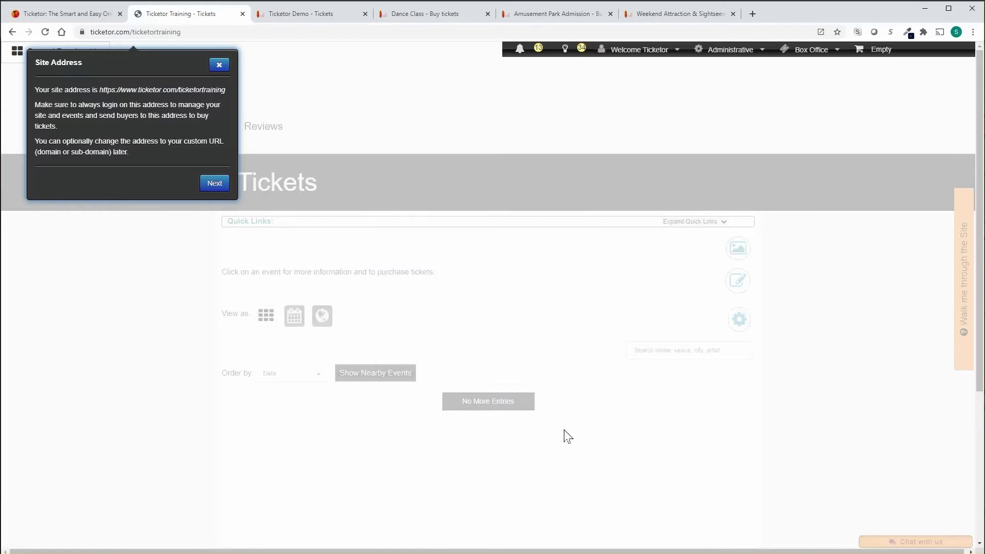
{"action": "left_click", "coordinate": [212, 184]}
{"action": "left_click", "coordinate": [728, 85]}
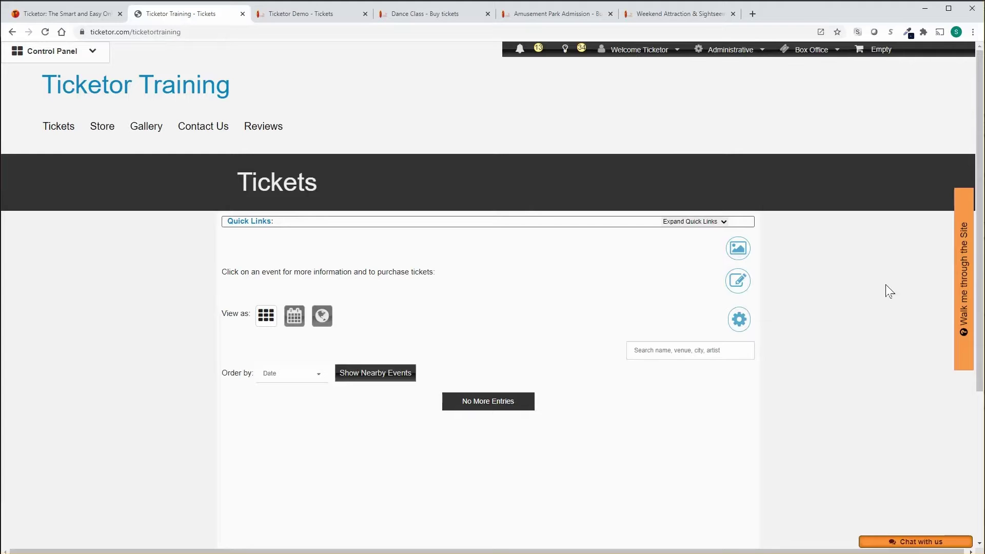
{"action": "left_click", "coordinate": [961, 280]}
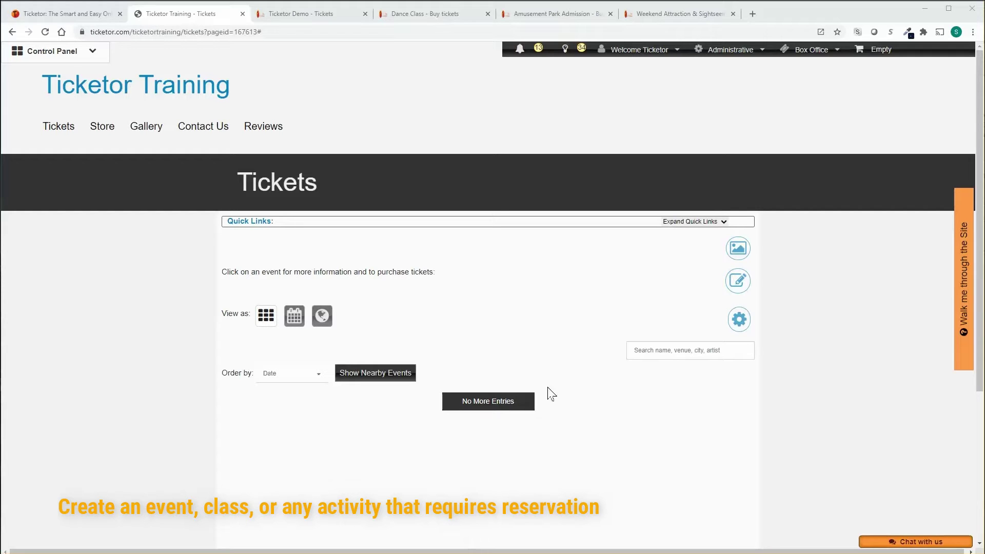
Step: Expand the quick links and the Events & Venues tools, and start a new event titled "Dance Class"
{"action": "left_click", "coordinate": [515, 225]}
{"action": "left_click", "coordinate": [67, 53]}
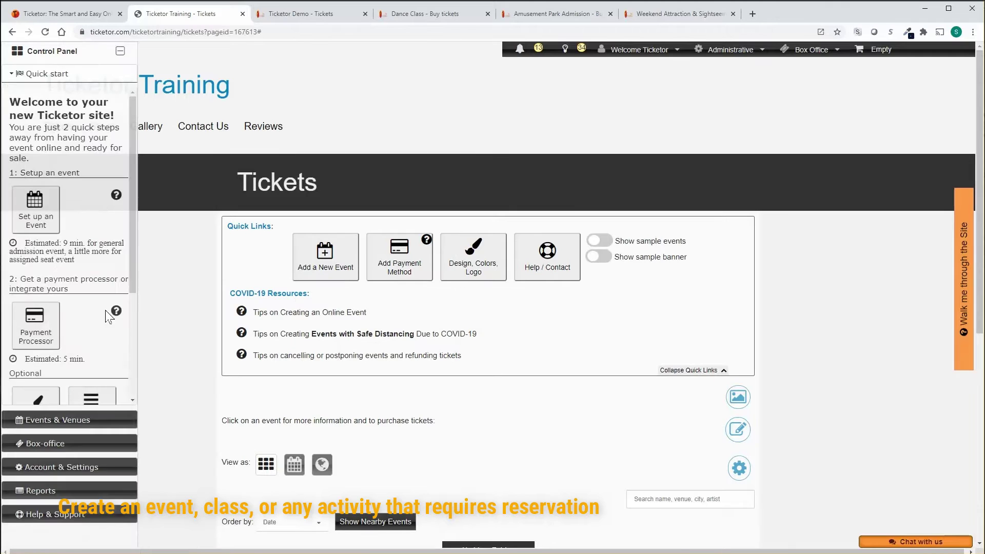
{"action": "left_click", "coordinate": [62, 419]}
{"action": "left_click", "coordinate": [311, 263]}
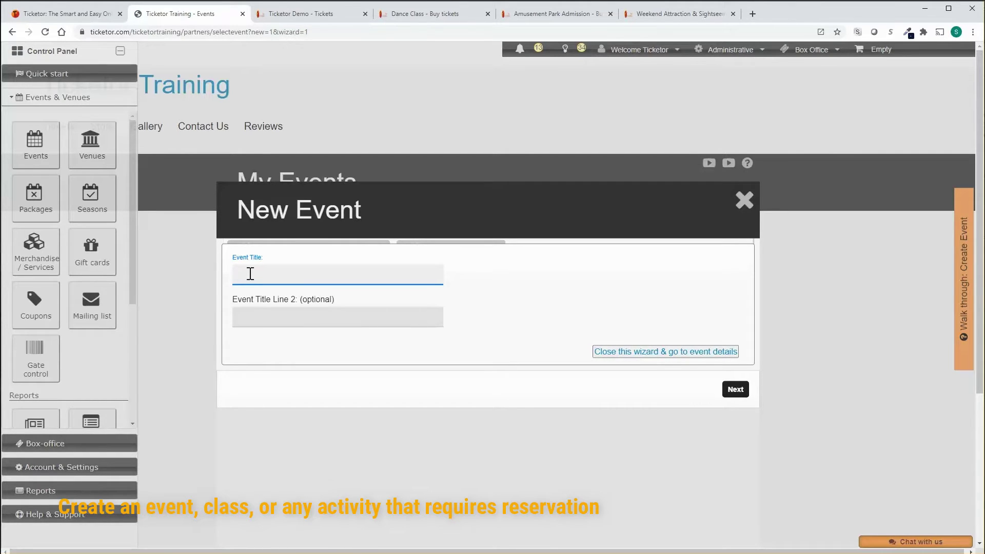
{"action": "type", "text": "Dance Class"}
{"action": "left_click", "coordinate": [736, 389]}
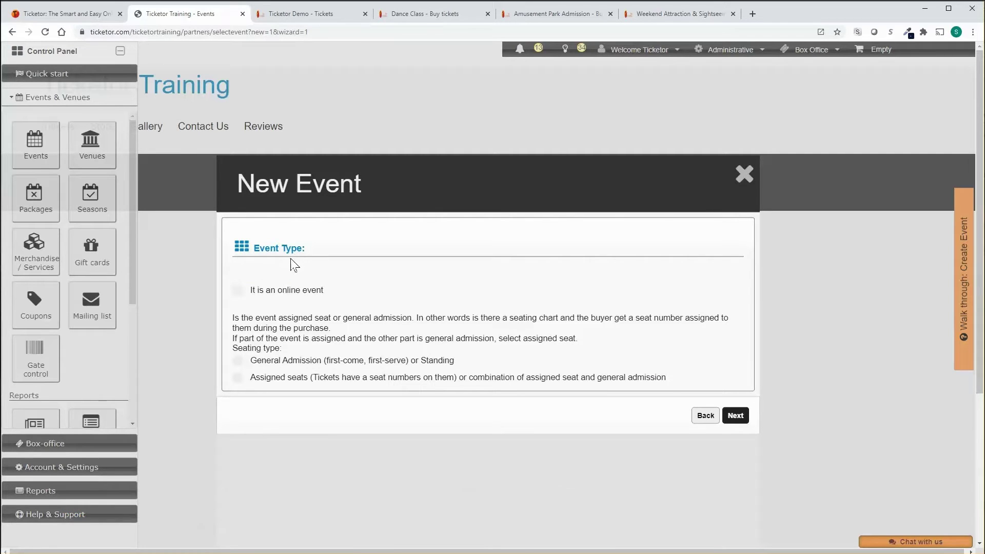
Step: Check the online event's streaming options, turn the online setting back off, and set the seating type to General Admission
{"action": "left_click", "coordinate": [238, 290]}
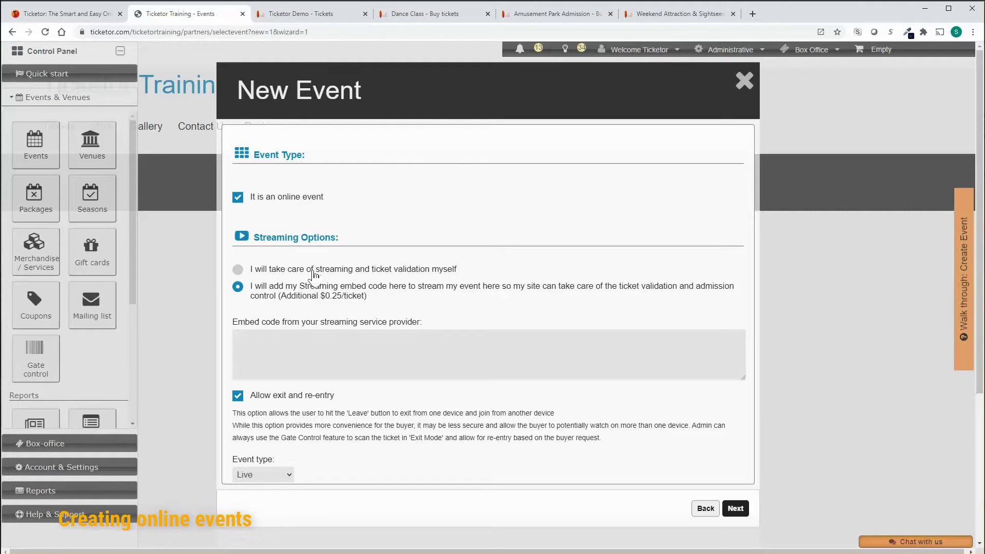
{"action": "left_click", "coordinate": [238, 198]}
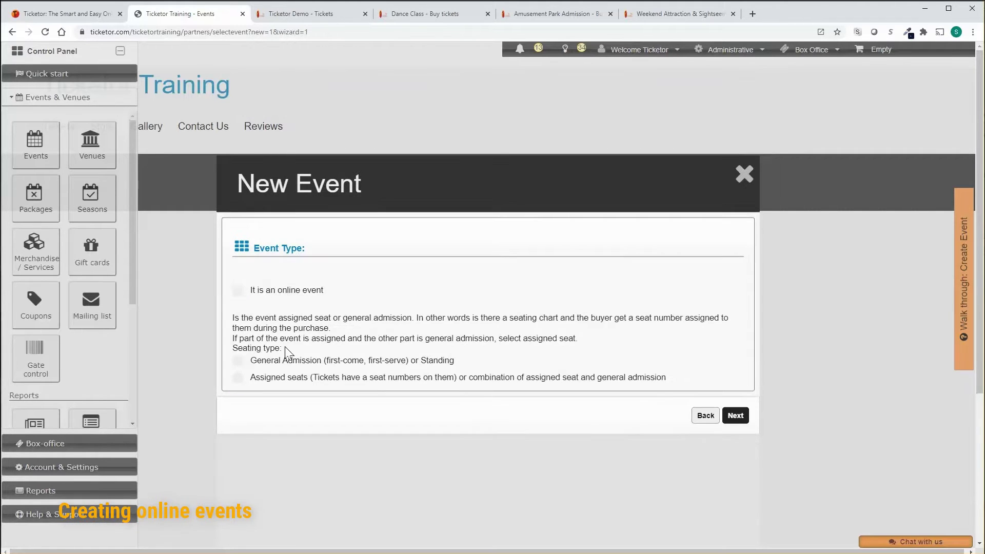
{"action": "left_click", "coordinate": [238, 361]}
{"action": "left_click", "coordinate": [731, 417]}
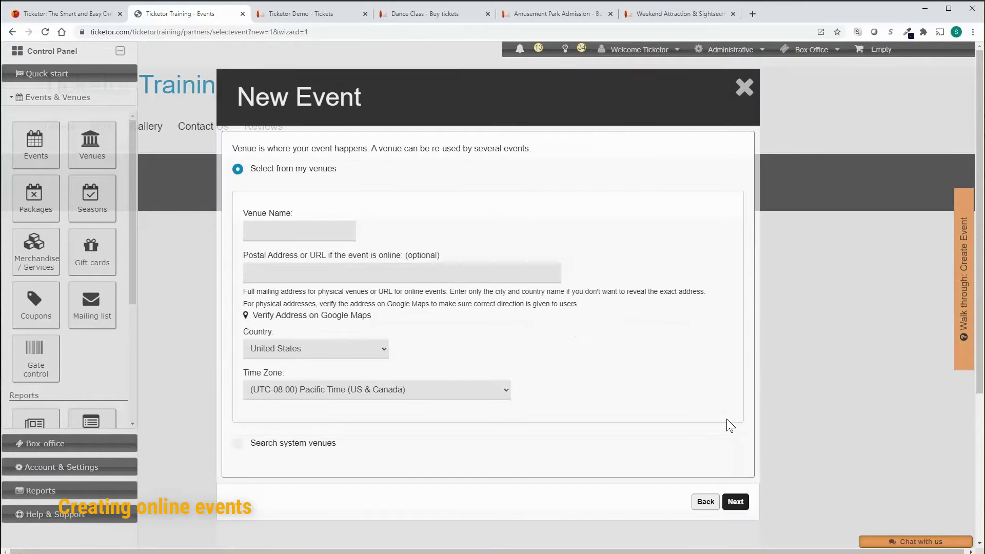
Step: Define the event's venue as "My Dance Studio" with its postal address and continue
{"action": "left_click", "coordinate": [278, 232]}
{"action": "type", "text": "My Dance Studio"}
{"action": "key", "text": "Tab"}
{"action": "type", "text": "123 main st, Los Angeles, CA"}
{"action": "key", "text": "Tab"}
{"action": "left_click", "coordinate": [732, 503]}
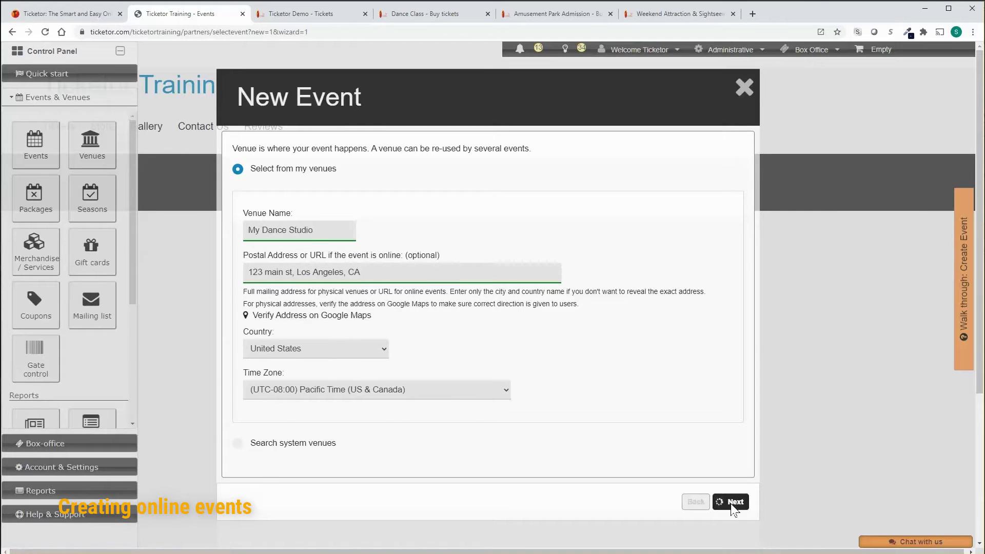
Step: Schedule the event for 12/31/2020 with a duration of 1 hour and save it
{"action": "left_click", "coordinate": [501, 308]}
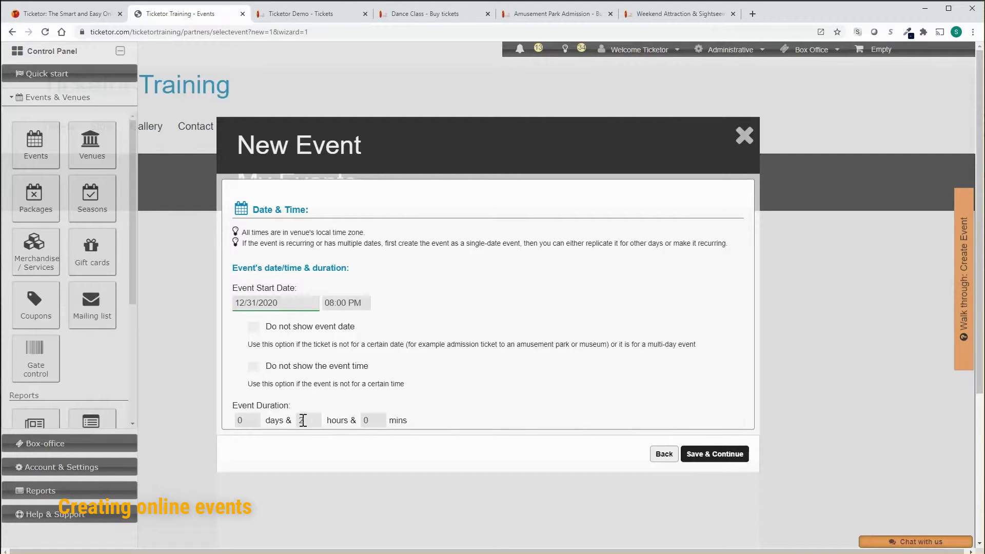
{"action": "left_click_drag", "start_coordinate": [304, 421], "coordinate": [294, 421]}
{"action": "type", "text": "1"}
{"action": "left_click", "coordinate": [710, 457]}
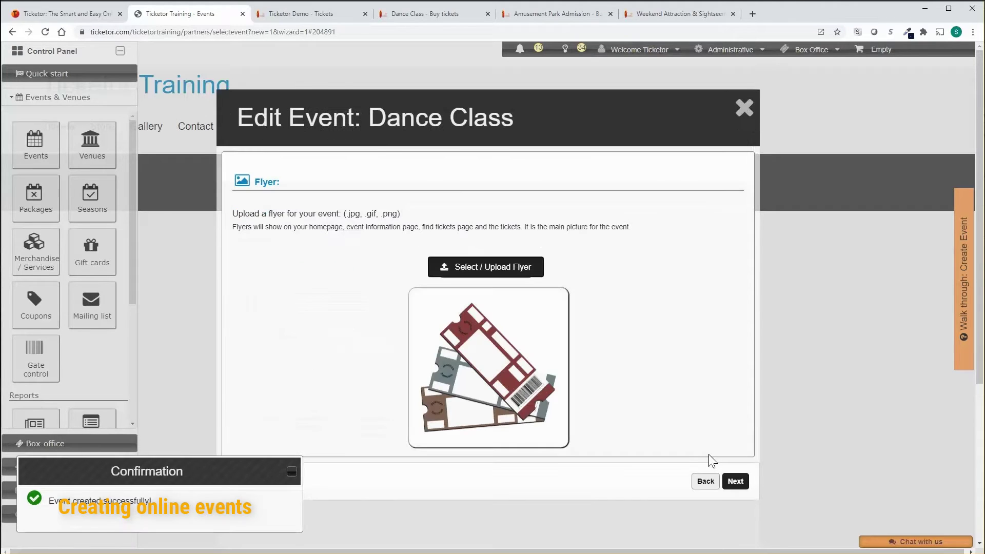
Step: Open the flyer image selection, and continue to the event's pricing and capacity settings to review the tax, social distancing and price level options
{"action": "left_click", "coordinate": [490, 274]}
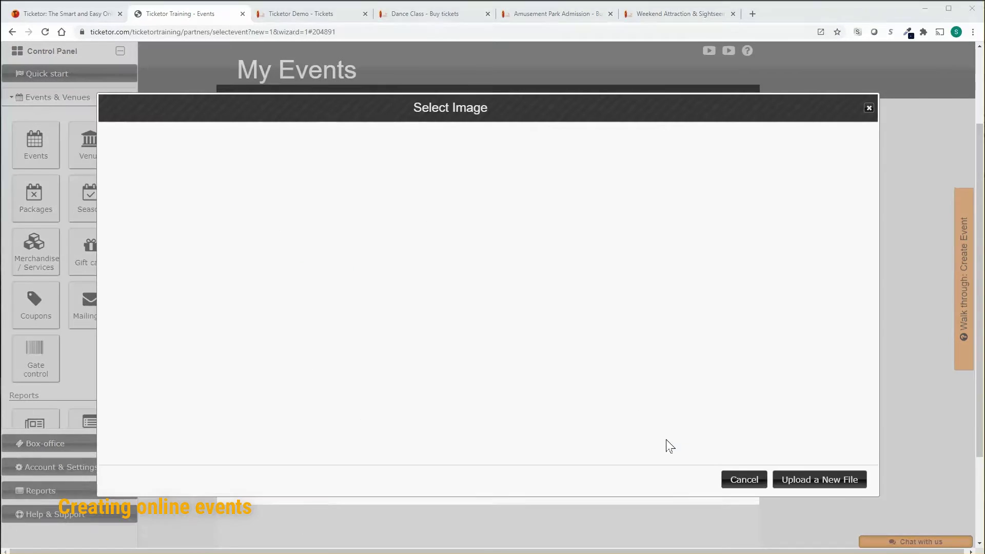
{"action": "left_click", "coordinate": [734, 482]}
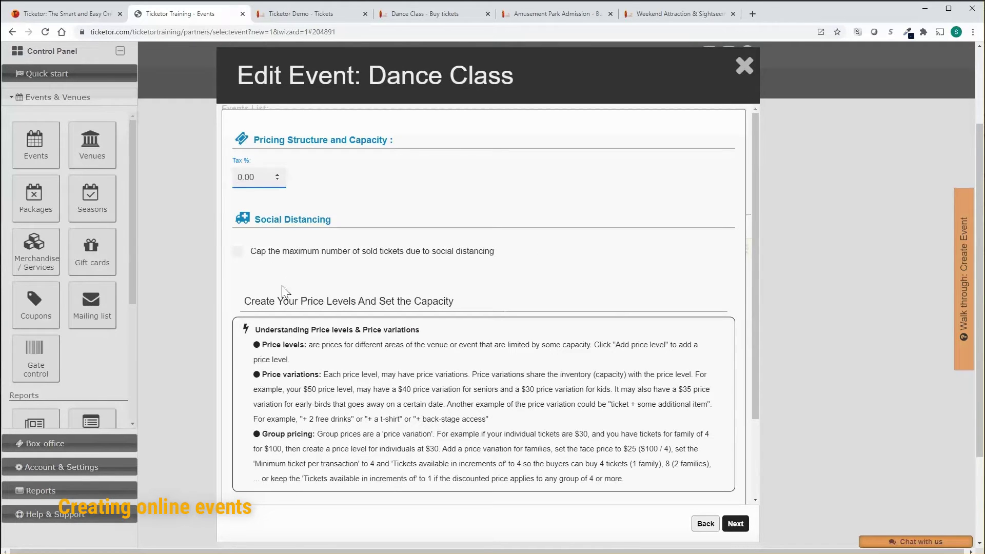
{"action": "scroll", "coordinate": [288, 266], "scroll_direction": "down", "scroll_amount": 2}
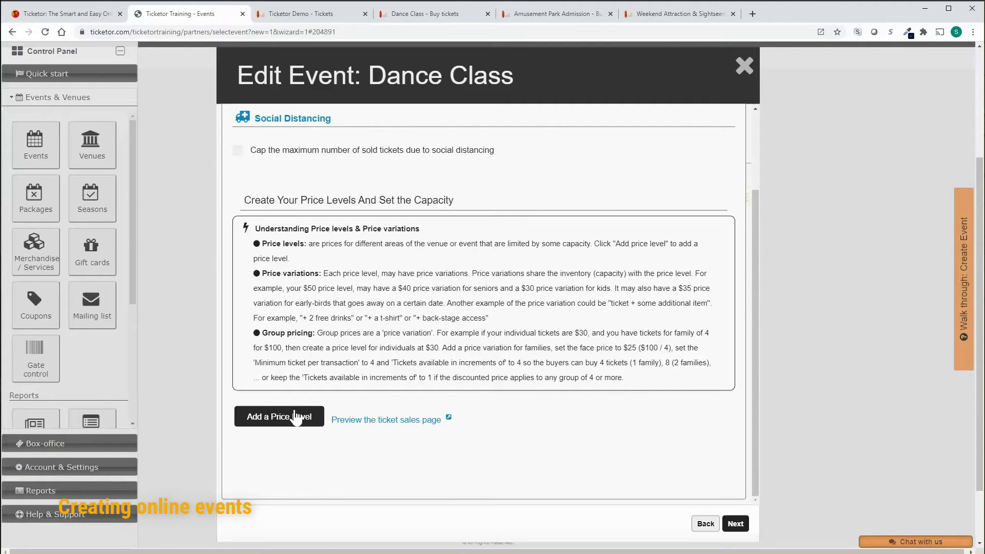
{"action": "scroll", "coordinate": [296, 415], "scroll_direction": "up", "scroll_amount": 2}
{"action": "scroll", "coordinate": [296, 415], "scroll_direction": "up", "scroll_amount": 2}
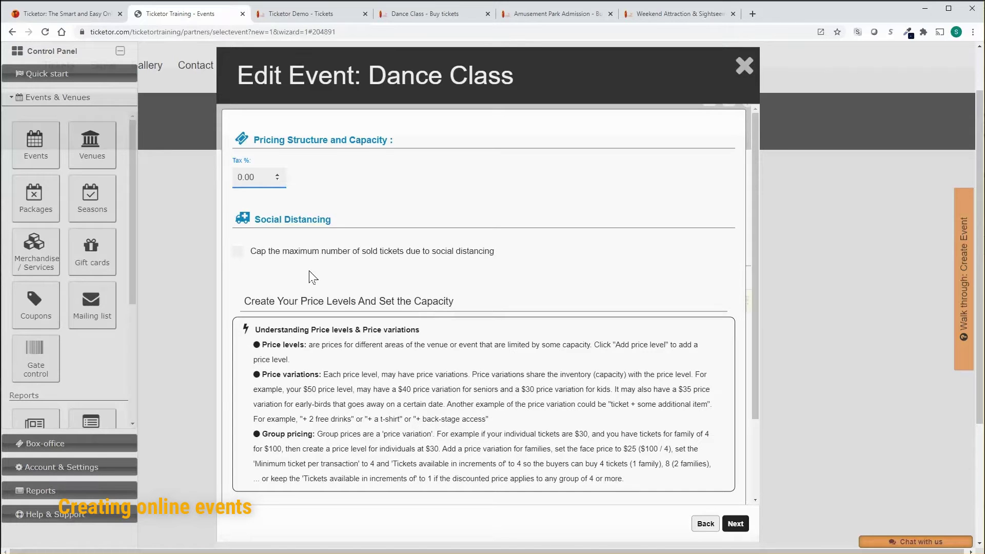
Step: Start a price level named "Singles" with a face price of $20, a $2 service charge and a capacity of 30
{"action": "scroll", "coordinate": [309, 277], "scroll_direction": "down", "scroll_amount": 2}
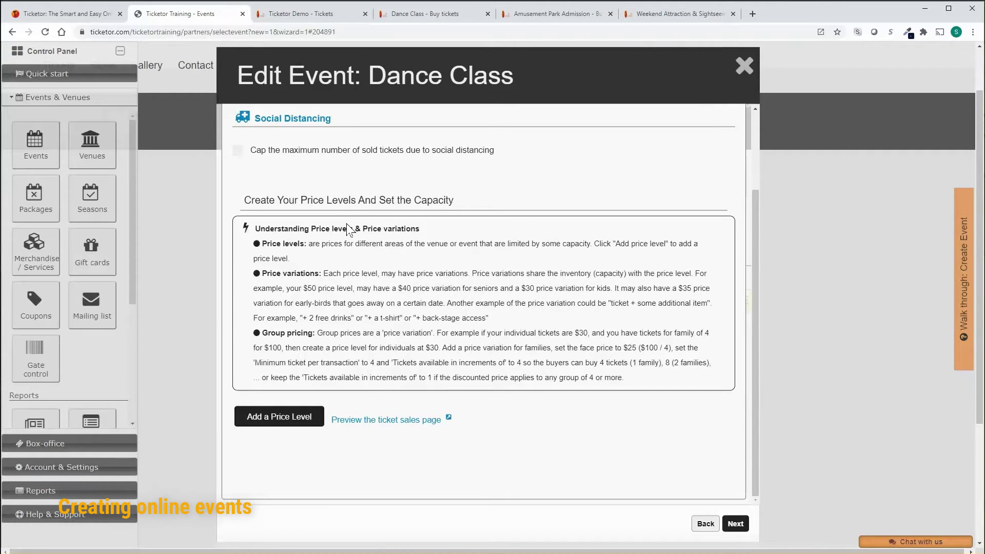
{"action": "scroll", "coordinate": [338, 279], "scroll_direction": "down", "scroll_amount": 2}
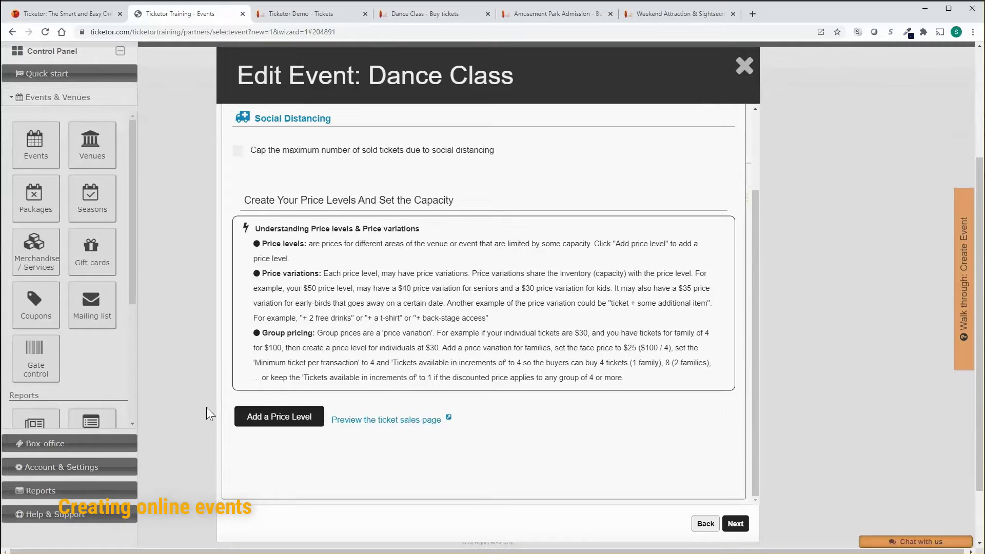
{"action": "left_click", "coordinate": [263, 422]}
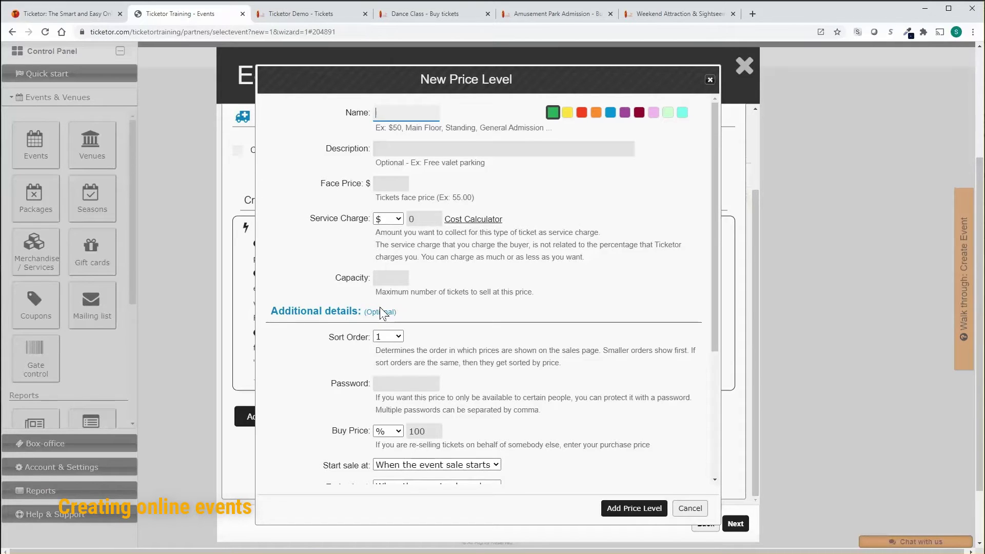
{"action": "type", "text": "Singles"}
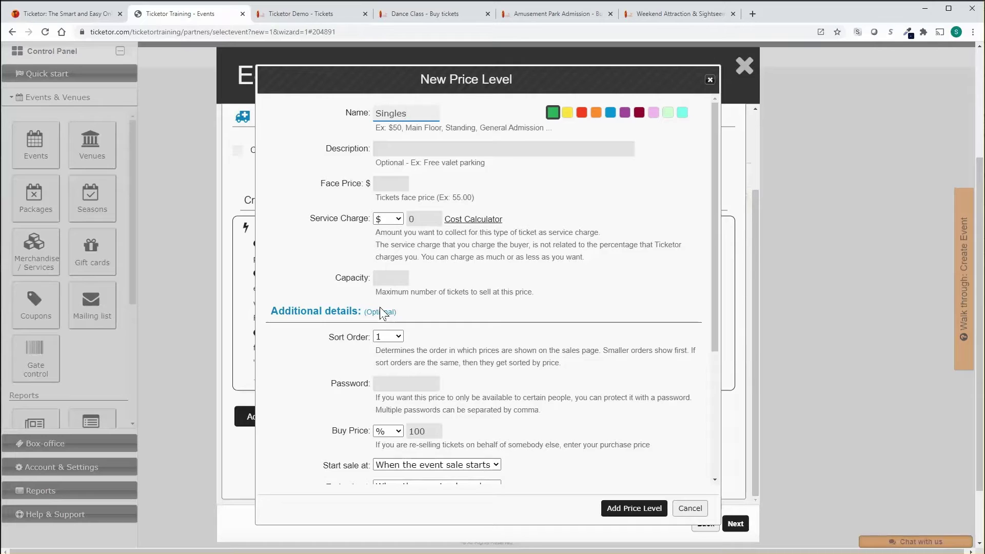
{"action": "key", "text": "Tab"}
{"action": "type", "text": "20"}
{"action": "left_click", "coordinate": [423, 219]}
{"action": "type", "text": "2"}
{"action": "left_click", "coordinate": [386, 277]}
{"action": "type", "text": "30"}
Step: Review the optional sale-period and per-transaction ticket limits of the "Singles" price level, and add it to the event
{"action": "scroll", "coordinate": [390, 287], "scroll_direction": "down", "scroll_amount": 2}
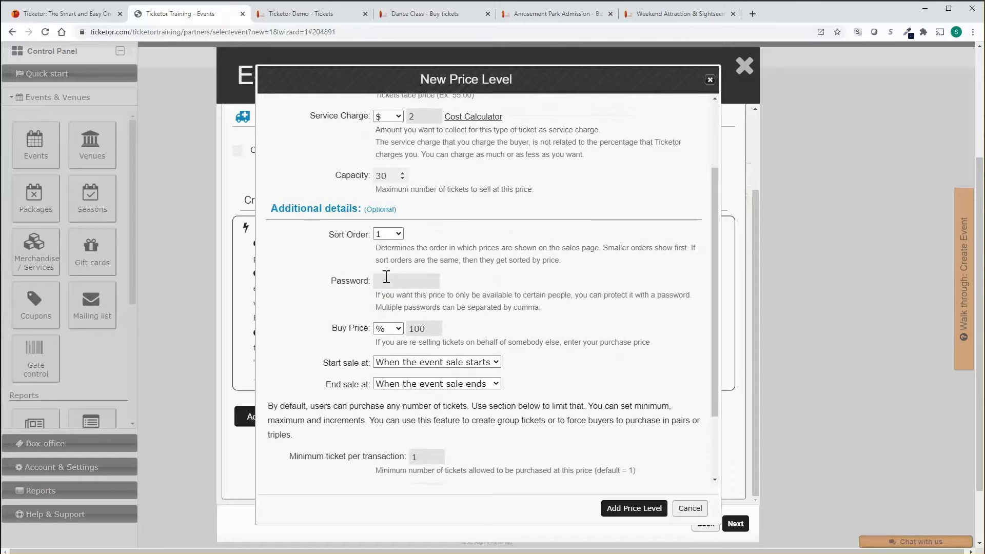
{"action": "scroll", "coordinate": [321, 353], "scroll_direction": "down", "scroll_amount": 2}
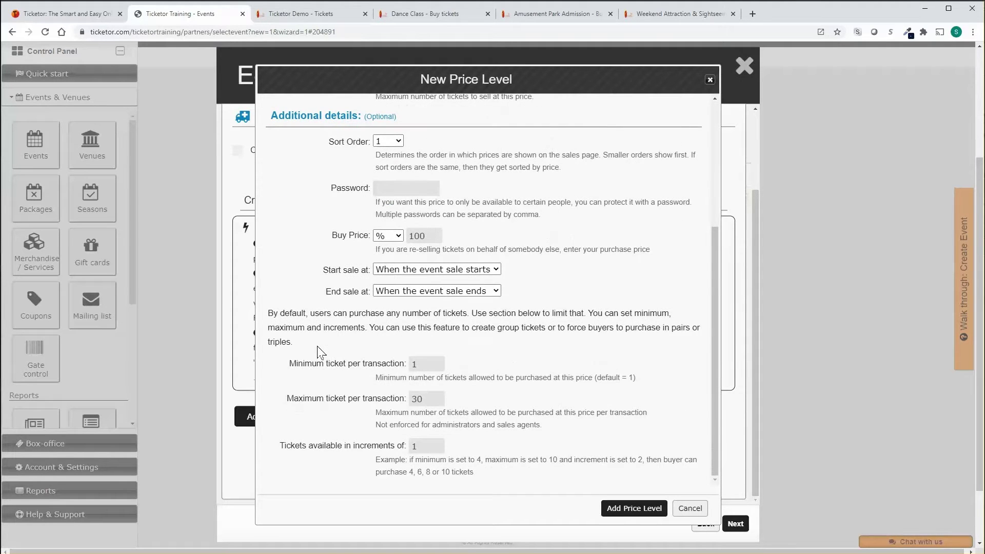
{"action": "left_click", "coordinate": [396, 271]}
{"action": "left_click", "coordinate": [395, 271]}
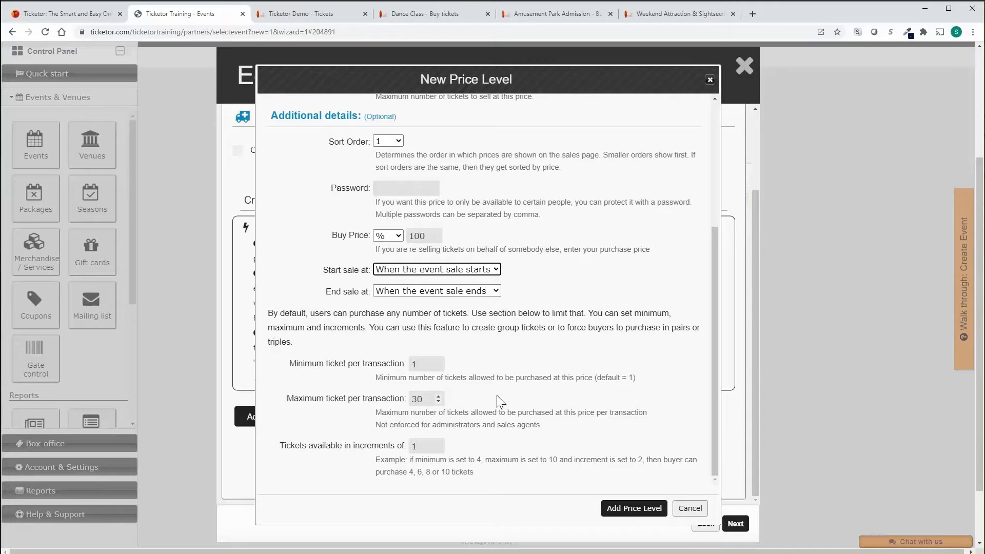
{"action": "left_click", "coordinate": [633, 508]}
Step: Start a price variation of "Singles" named "Couples" with a face price of $15 and a service charge of $1.5
{"action": "left_click", "coordinate": [526, 345]}
{"action": "type", "text": "Couples"}
{"action": "left_click_drag", "start_coordinate": [394, 186], "coordinate": [373, 186]}
{"action": "type", "text": "15"}
{"action": "left_click_drag", "start_coordinate": [420, 218], "coordinate": [405, 219]}
Step: Set the "Couples" variation to a minimum of 2 tickets per transaction in increments of 2, and save it
{"action": "scroll", "coordinate": [400, 236], "scroll_direction": "down", "scroll_amount": 3}
{"action": "left_click_drag", "start_coordinate": [418, 362], "coordinate": [410, 364]}
{"action": "type", "text": "2"}
{"action": "double_click", "coordinate": [413, 448]}
{"action": "type", "text": "2"}
{"action": "left_click", "coordinate": [628, 510]}
{"action": "left_click", "coordinate": [608, 325]}
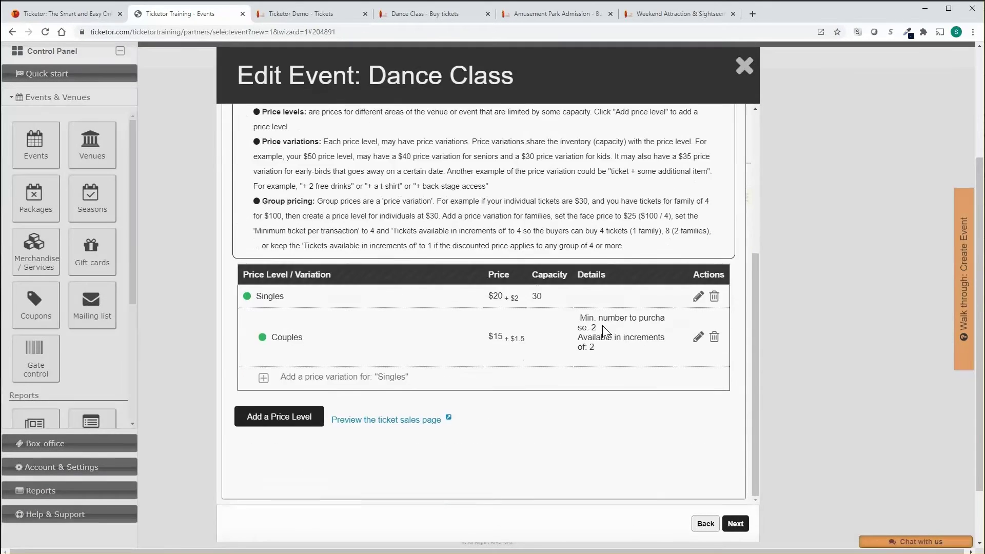
Step: Continue to the payment processor setup, connect a PayPal business account through its sign-up, and return to Ticketor
{"action": "left_click", "coordinate": [733, 524]}
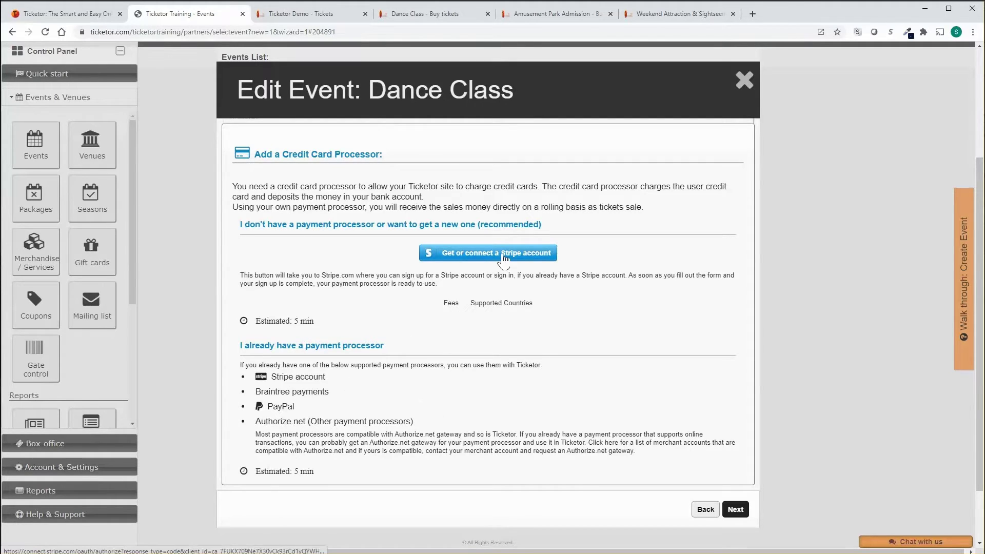
{"action": "left_click", "coordinate": [280, 408]}
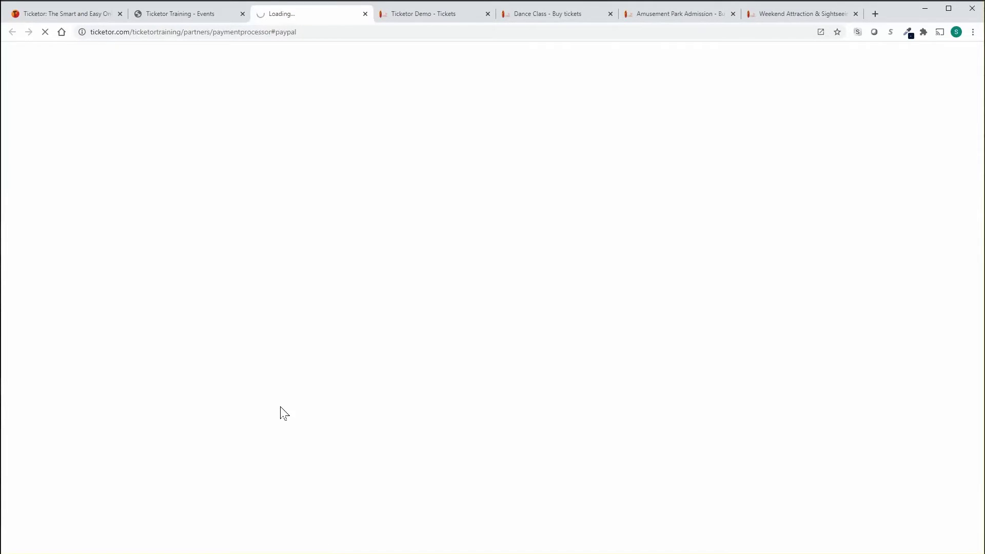
{"action": "left_click", "coordinate": [295, 409]}
{"action": "double_click", "coordinate": [405, 172]}
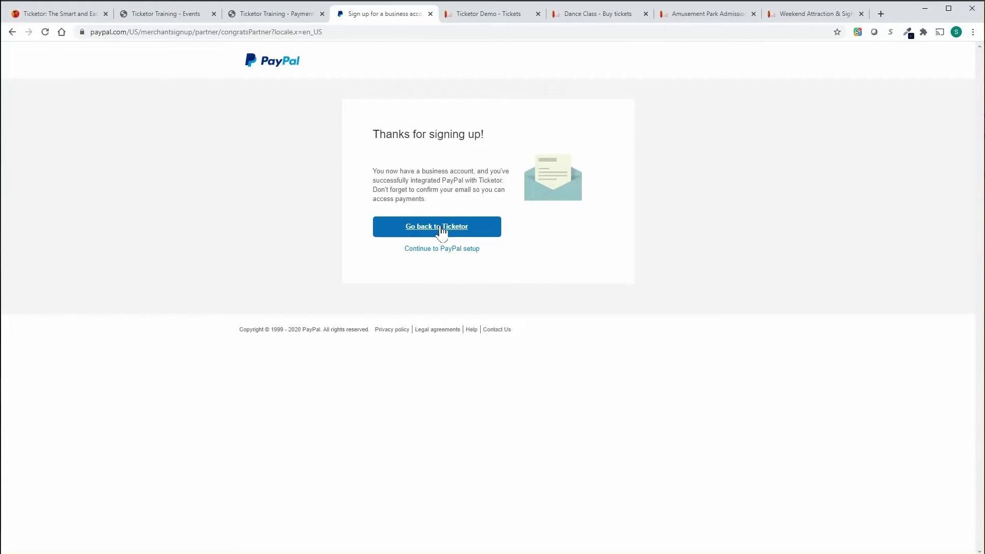
{"action": "left_click", "coordinate": [437, 226]}
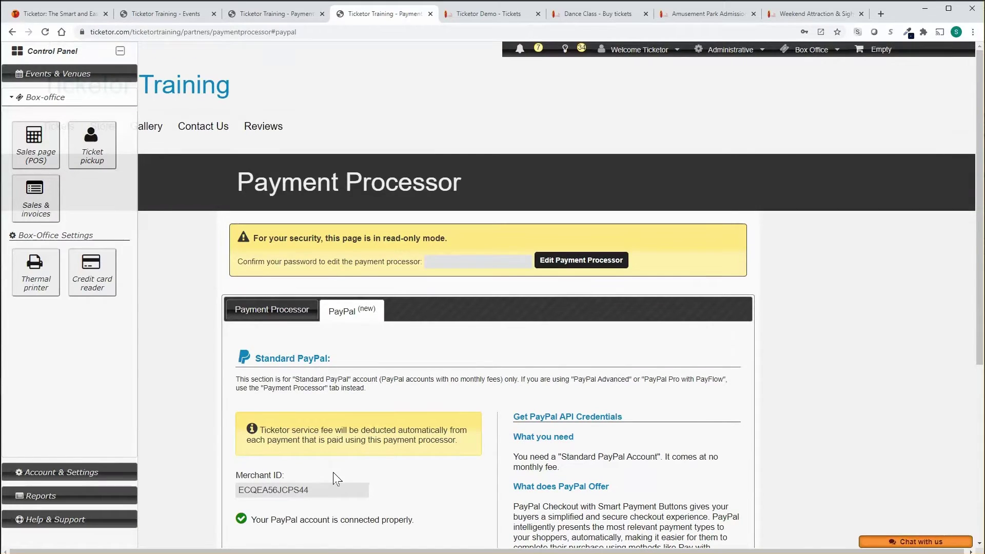
Step: Return to the Dance Class event wizard, continue past the payment setup, review the remaining tasks and promotion options, and finish
{"action": "left_click", "coordinate": [164, 14]}
{"action": "left_click", "coordinate": [734, 509]}
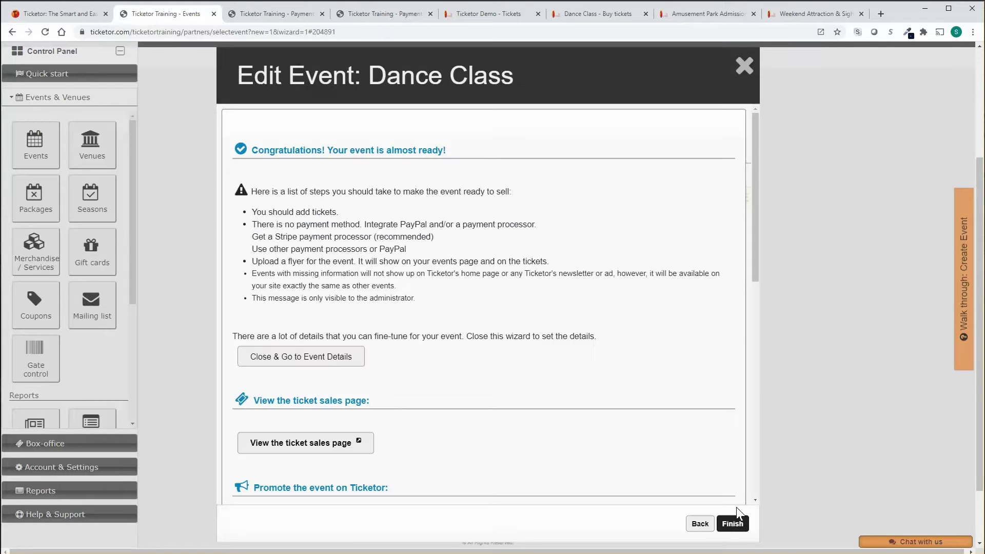
{"action": "scroll", "coordinate": [334, 185], "scroll_direction": "down", "scroll_amount": 2}
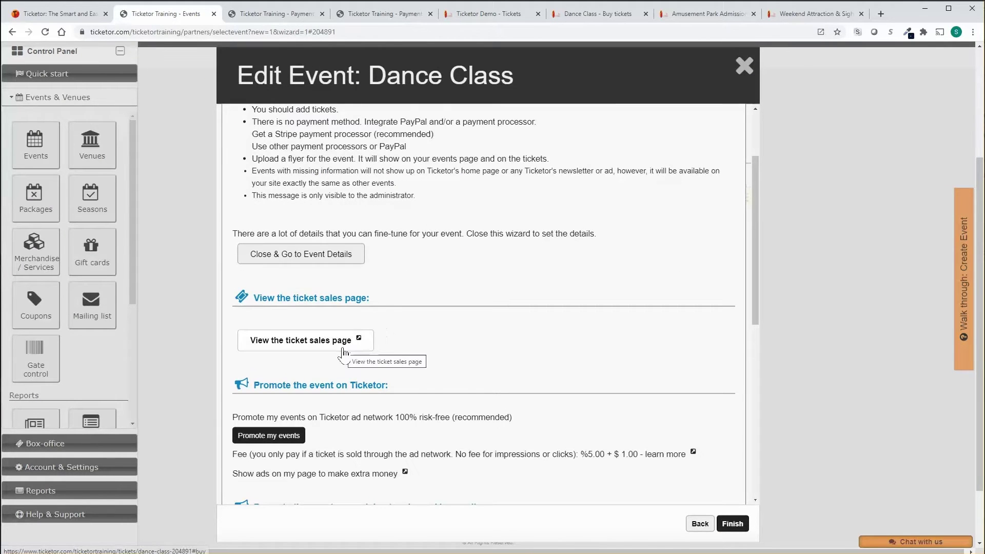
{"action": "scroll", "coordinate": [288, 372], "scroll_direction": "down", "scroll_amount": 5}
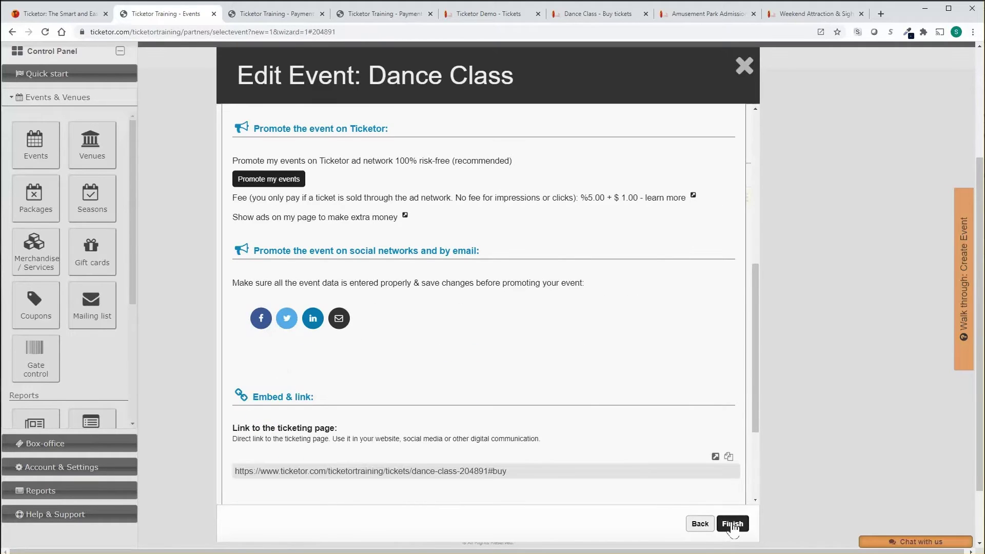
{"action": "left_click", "coordinate": [732, 524]}
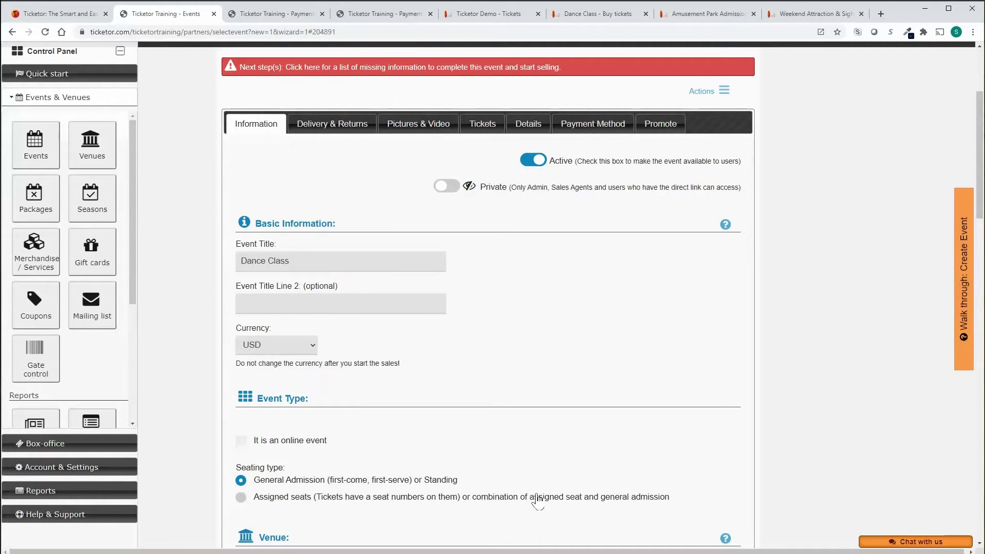
Step: Review the event's basic information, venue and date settings, and its delivery methods, returns policy and exchange policy
{"action": "scroll", "coordinate": [482, 376], "scroll_direction": "down", "scroll_amount": 1}
{"action": "scroll", "coordinate": [482, 376], "scroll_direction": "up", "scroll_amount": 1}
{"action": "scroll", "coordinate": [482, 376], "scroll_direction": "down", "scroll_amount": 7}
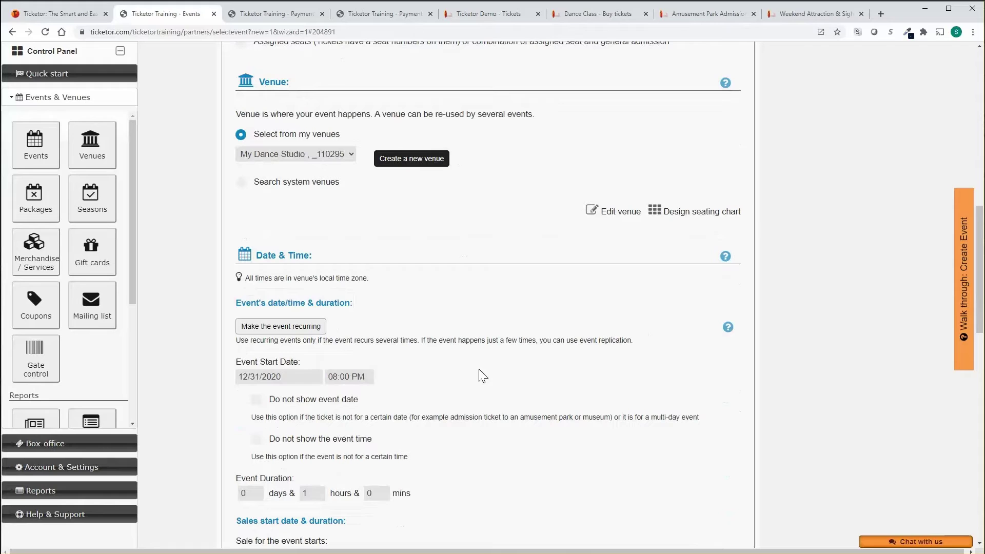
{"action": "scroll", "coordinate": [482, 376], "scroll_direction": "down", "scroll_amount": 1}
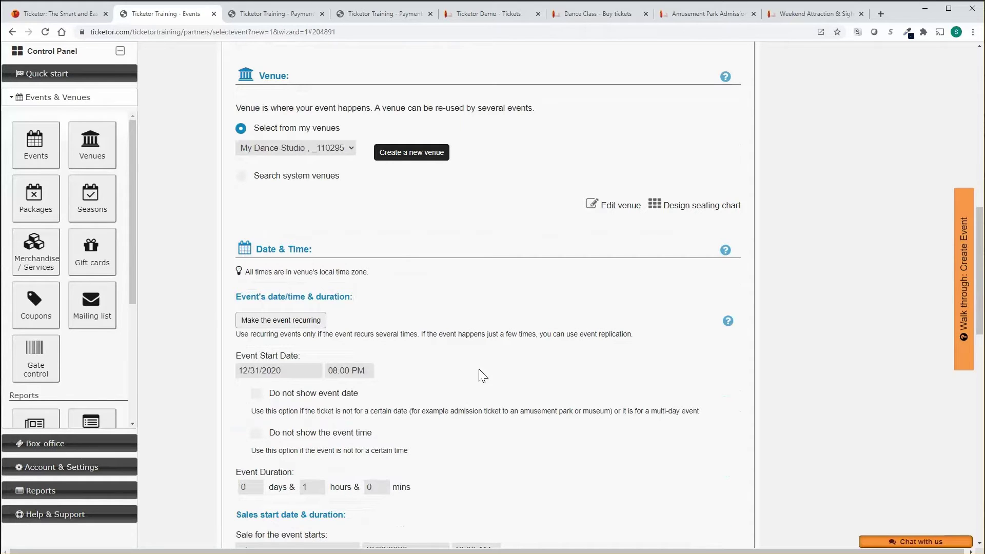
{"action": "scroll", "coordinate": [482, 376], "scroll_direction": "up", "scroll_amount": 9}
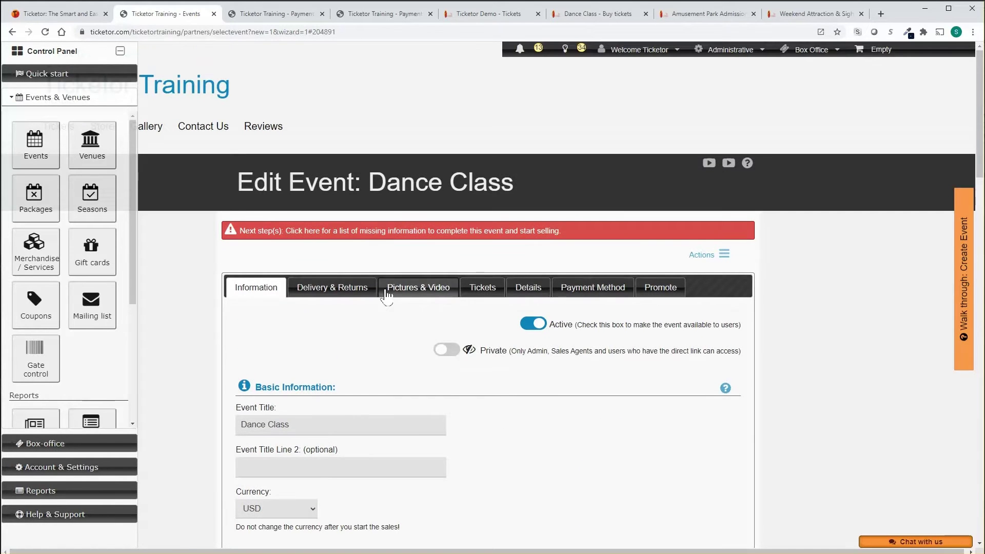
{"action": "left_click", "coordinate": [353, 293]}
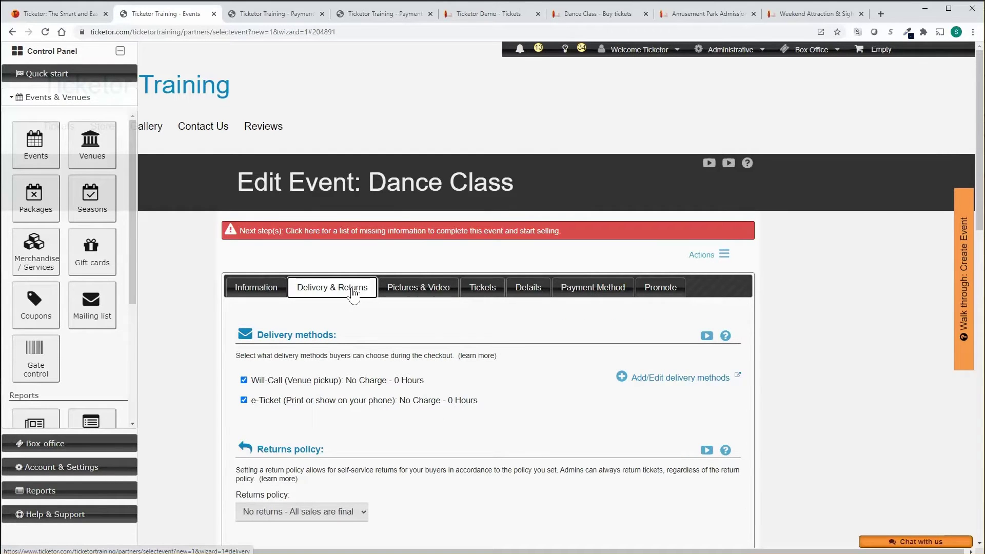
{"action": "scroll", "coordinate": [354, 328], "scroll_direction": "down", "scroll_amount": 5}
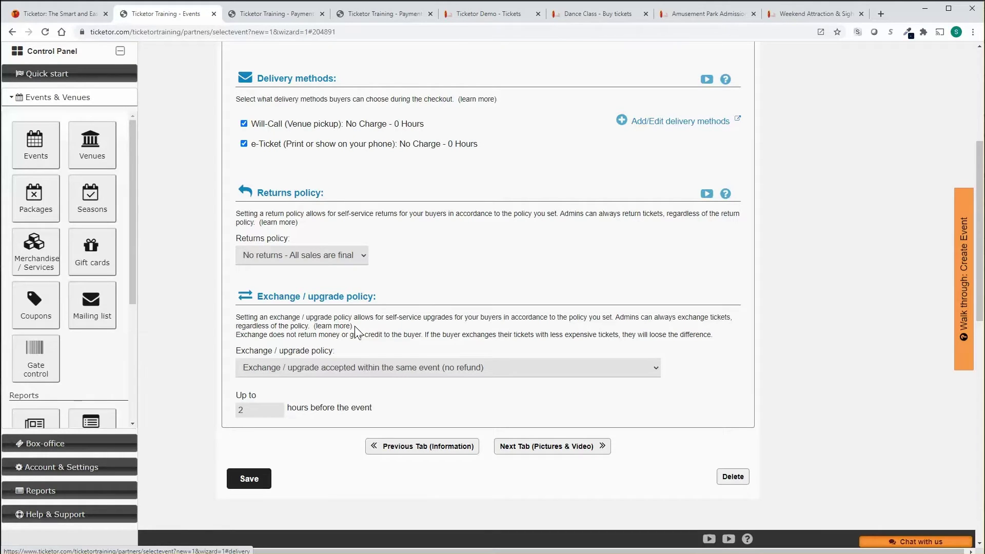
{"action": "scroll", "coordinate": [367, 190], "scroll_direction": "up", "scroll_amount": 4}
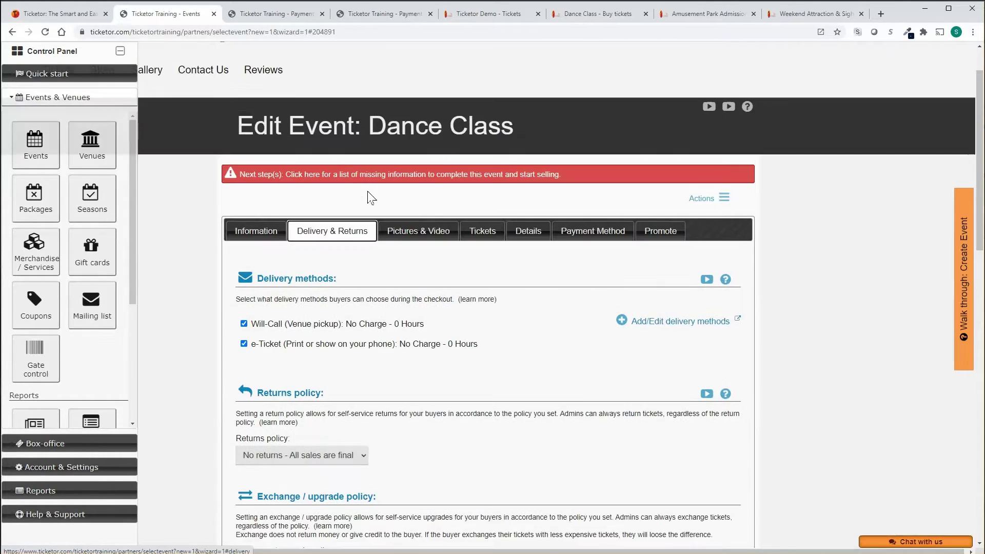
{"action": "scroll", "coordinate": [420, 219], "scroll_direction": "up", "scroll_amount": 1}
Step: Review the event's detail settings, from description and display options to purchase restrictions, buyer questions and pre-checkout items, and return to its basic information
{"action": "left_click", "coordinate": [482, 287]}
{"action": "left_click", "coordinate": [526, 287]}
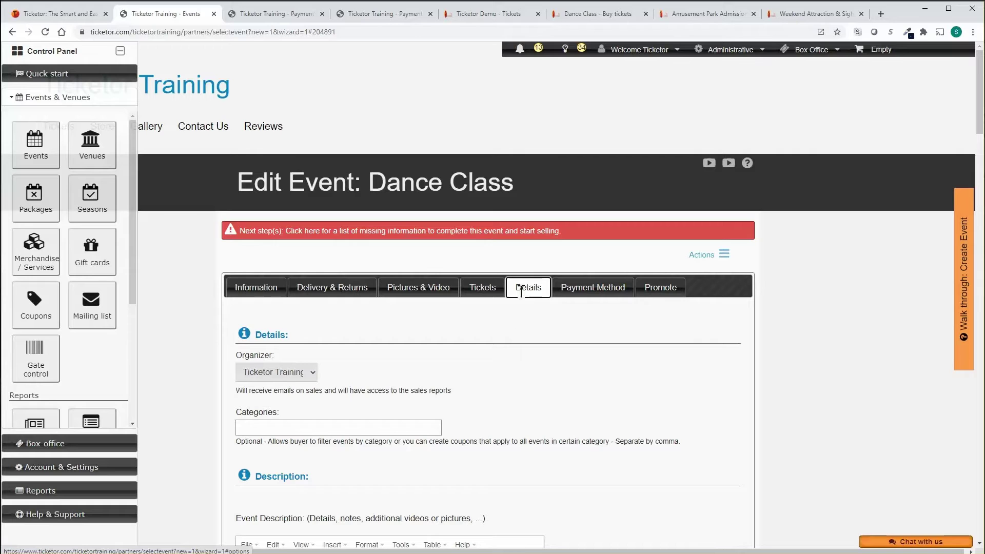
{"action": "scroll", "coordinate": [505, 337], "scroll_direction": "down", "scroll_amount": 4}
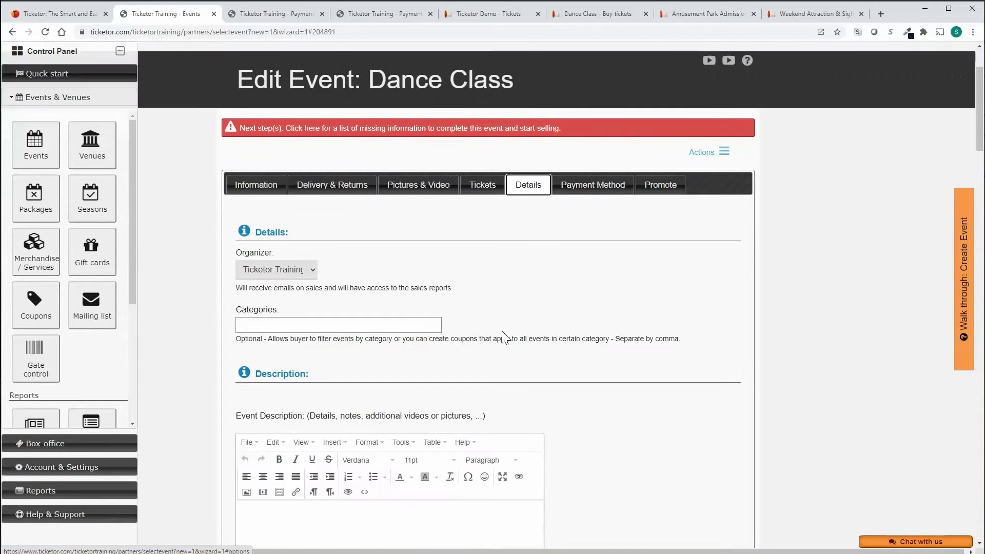
{"action": "scroll", "coordinate": [505, 337], "scroll_direction": "down", "scroll_amount": 6}
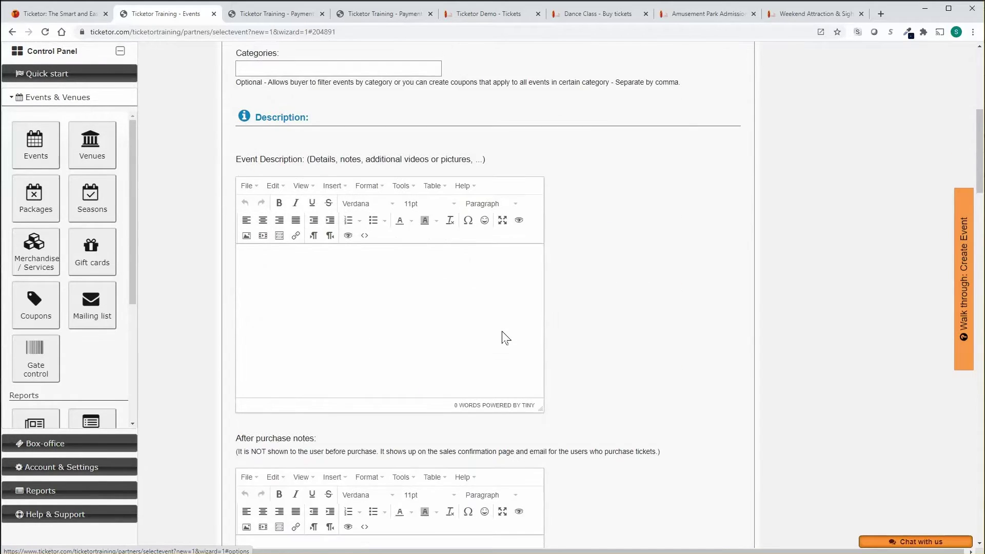
{"action": "scroll", "coordinate": [505, 337], "scroll_direction": "down", "scroll_amount": 6}
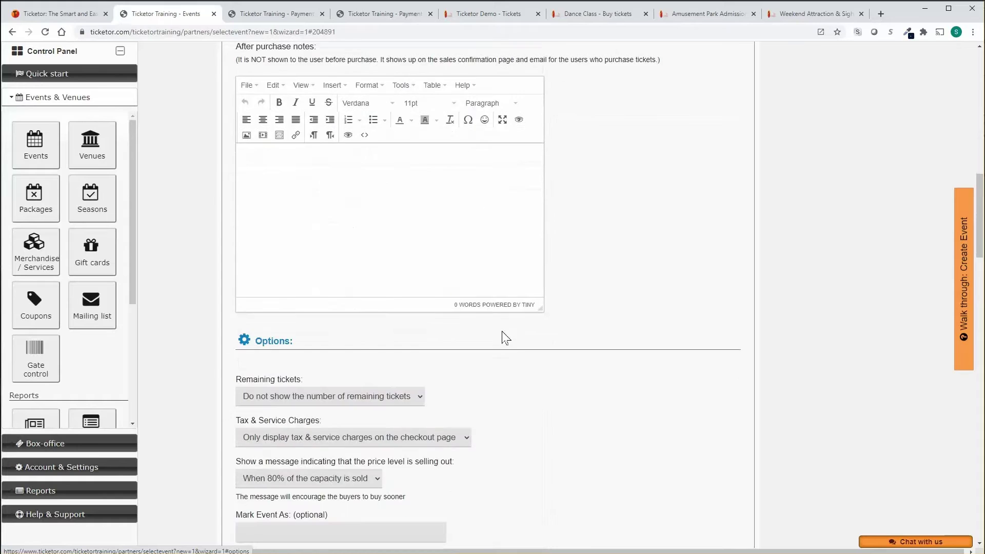
{"action": "scroll", "coordinate": [505, 337], "scroll_direction": "down", "scroll_amount": 5}
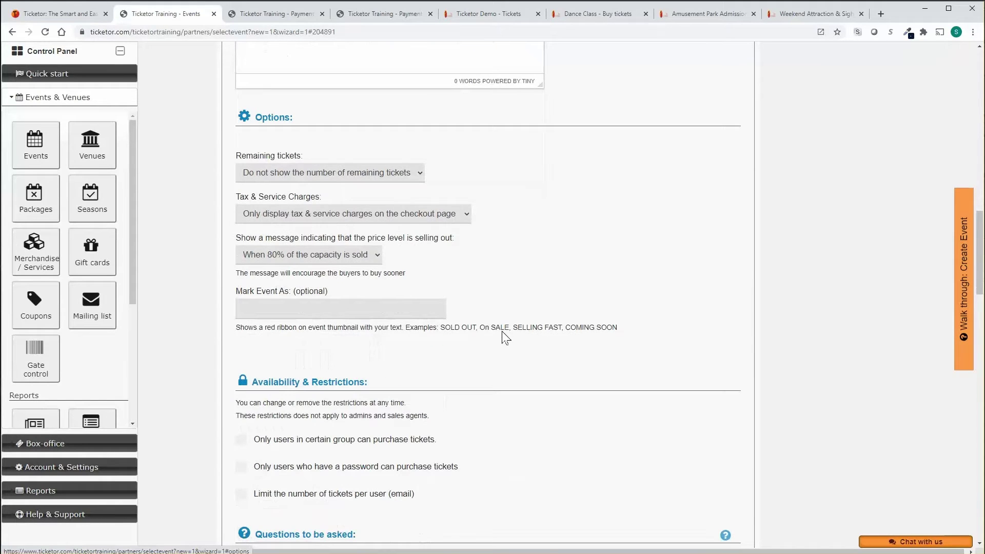
{"action": "scroll", "coordinate": [503, 331], "scroll_direction": "down", "scroll_amount": 8}
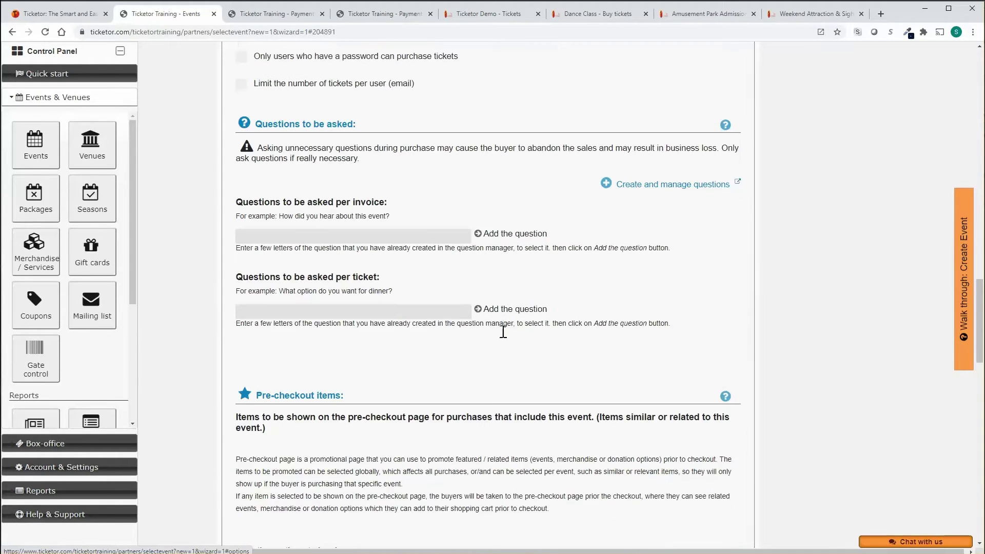
{"action": "scroll", "coordinate": [504, 334], "scroll_direction": "up", "scroll_amount": 2}
{"action": "scroll", "coordinate": [264, 195], "scroll_direction": "down", "scroll_amount": 3}
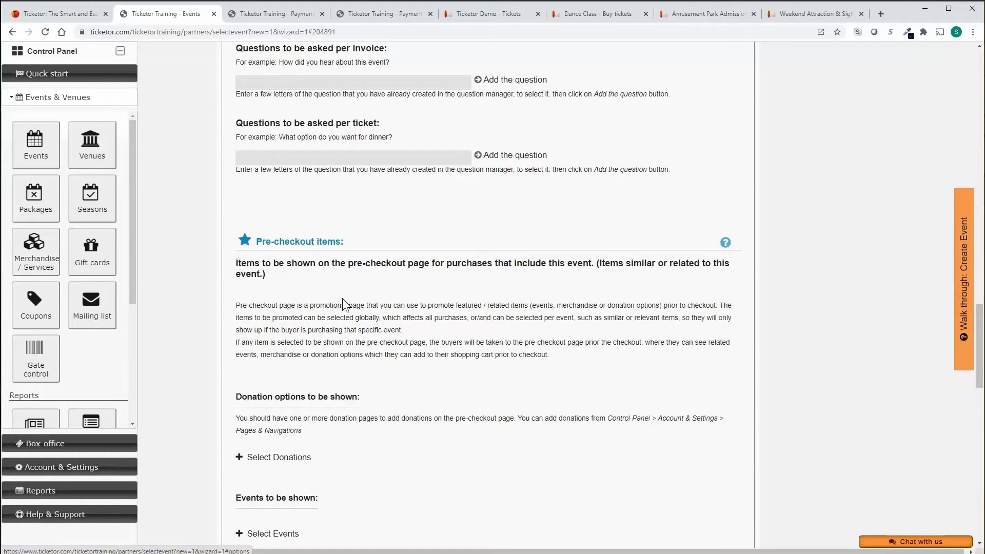
{"action": "scroll", "coordinate": [347, 307], "scroll_direction": "down", "scroll_amount": 1}
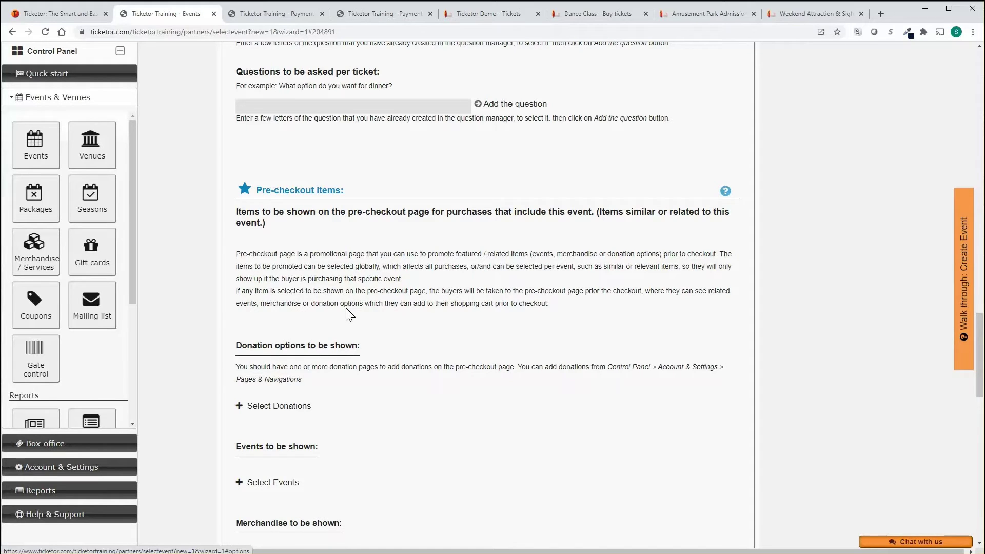
{"action": "scroll", "coordinate": [347, 314], "scroll_direction": "up", "scroll_amount": 15}
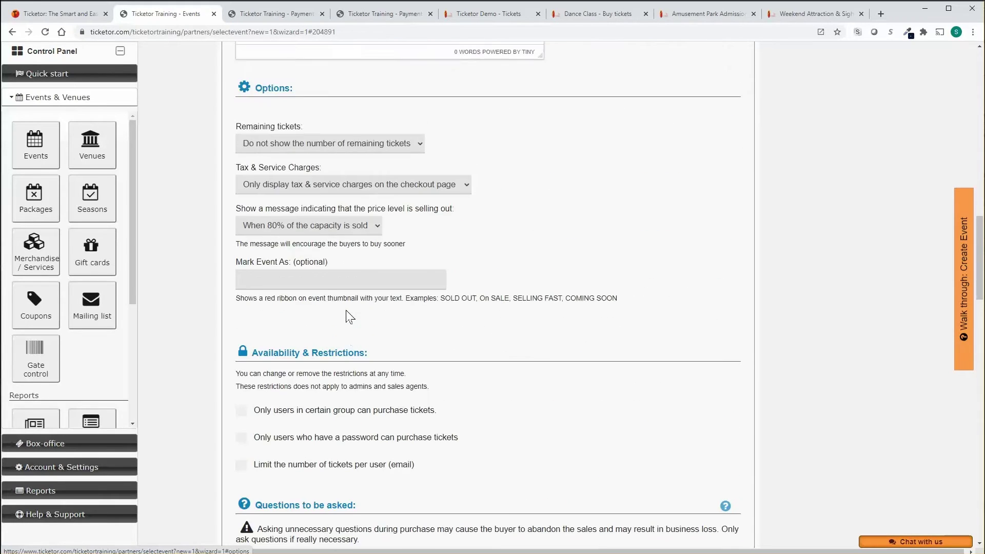
{"action": "scroll", "coordinate": [347, 314], "scroll_direction": "up", "scroll_amount": 8}
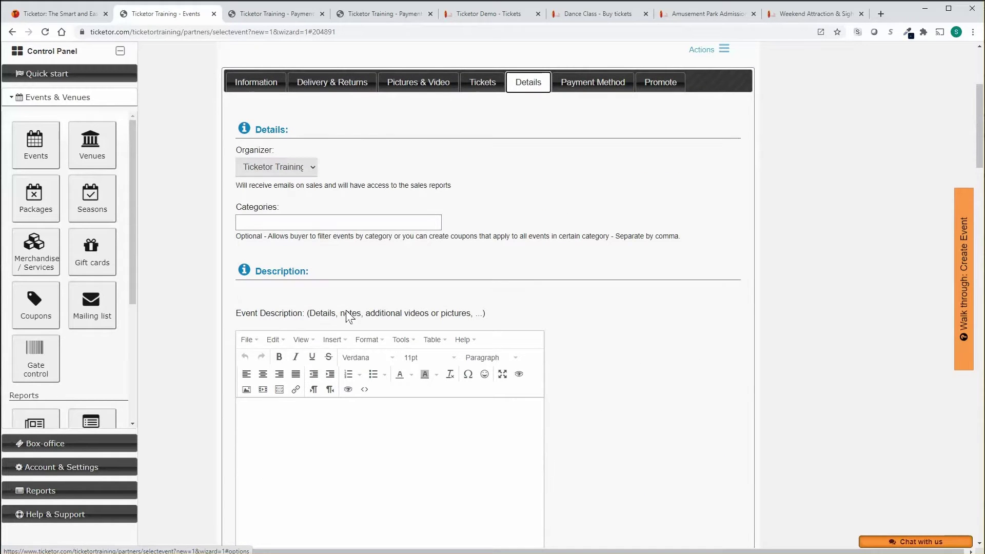
{"action": "left_click", "coordinate": [260, 87]}
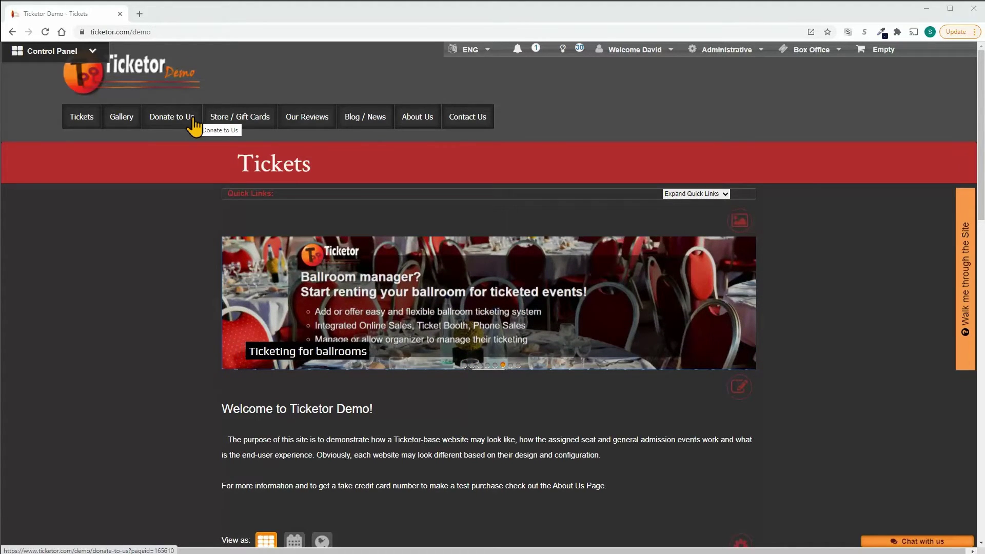
Step: Open the Ticketor Quick Start Online Streaming event for editing and go to its streaming options
{"action": "scroll", "coordinate": [198, 273], "scroll_direction": "down", "scroll_amount": 9}
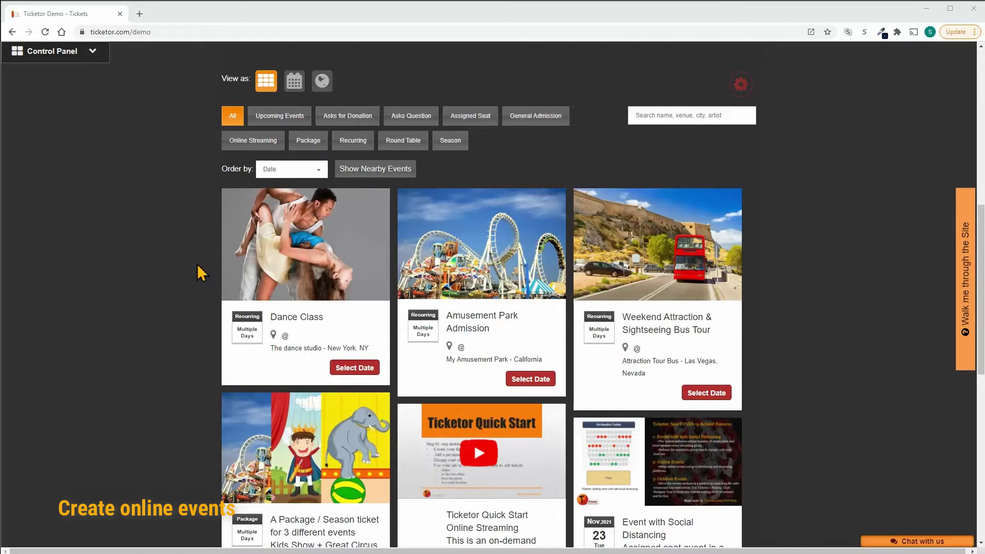
{"action": "scroll", "coordinate": [199, 272], "scroll_direction": "down", "scroll_amount": 2}
{"action": "mouse_move", "coordinate": [461, 395]}
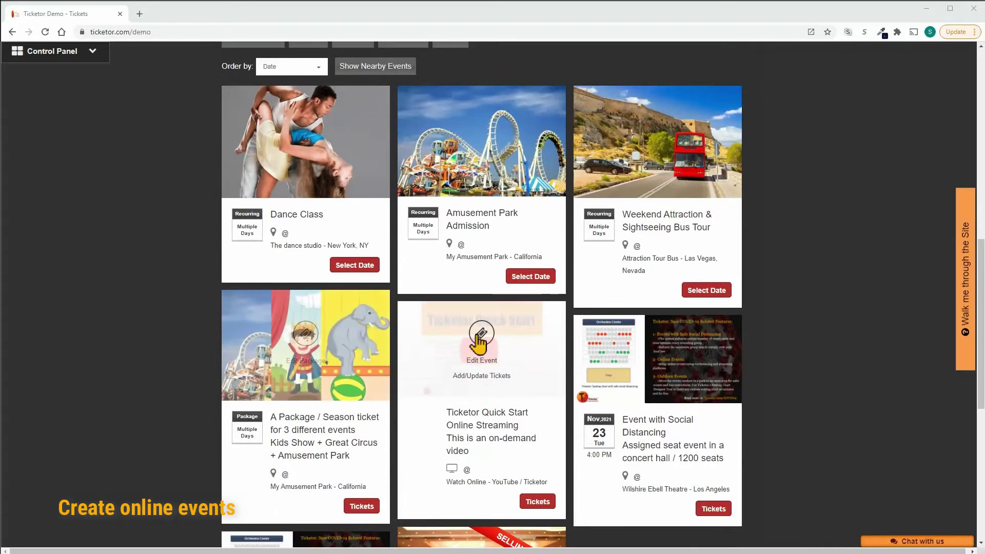
{"action": "left_click", "coordinate": [481, 360]}
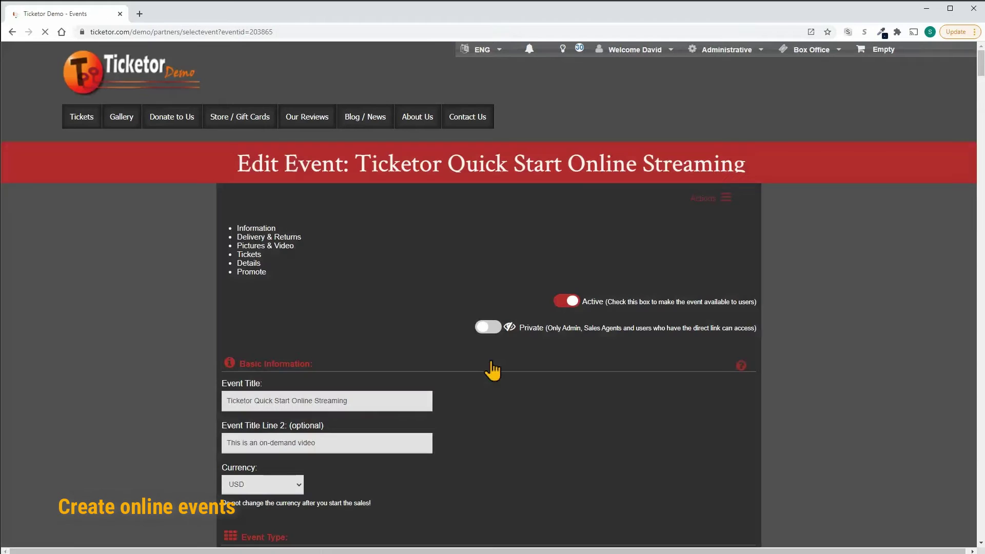
{"action": "scroll", "coordinate": [493, 370], "scroll_direction": "down", "scroll_amount": 6}
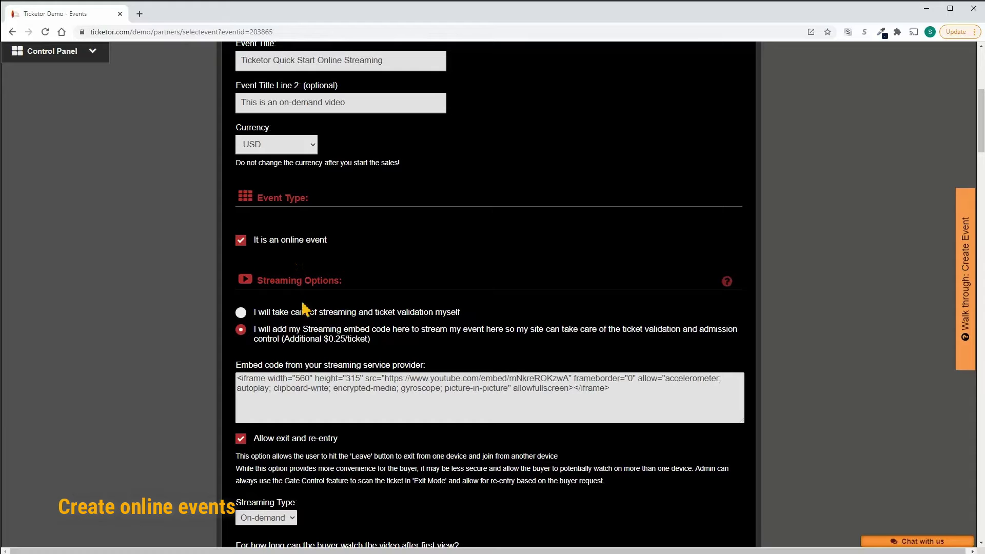
Step: Compare the self-managed streaming option with the embed-code option, leaving the embed-code option selected
{"action": "left_click_drag", "start_coordinate": [252, 280], "coordinate": [365, 289]}
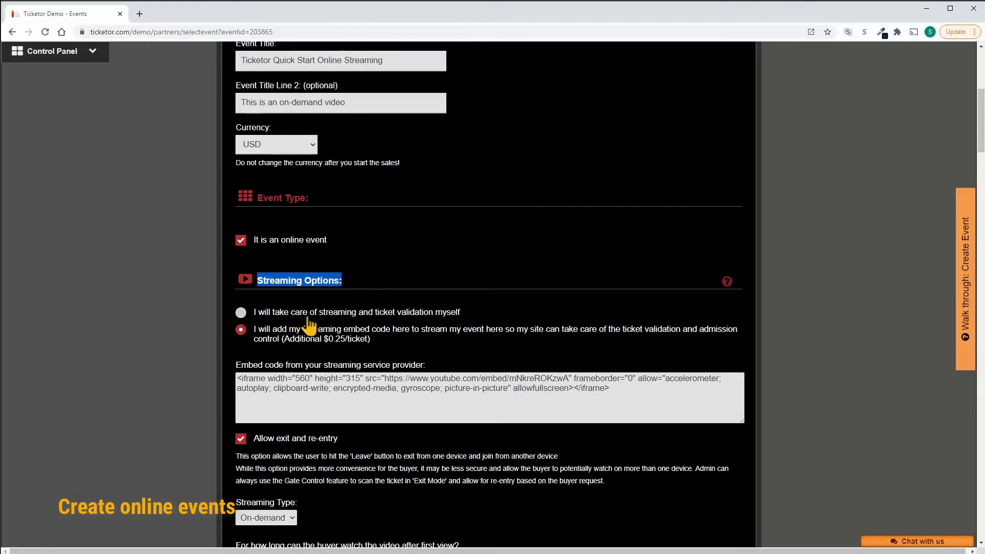
{"action": "left_click", "coordinate": [277, 313]}
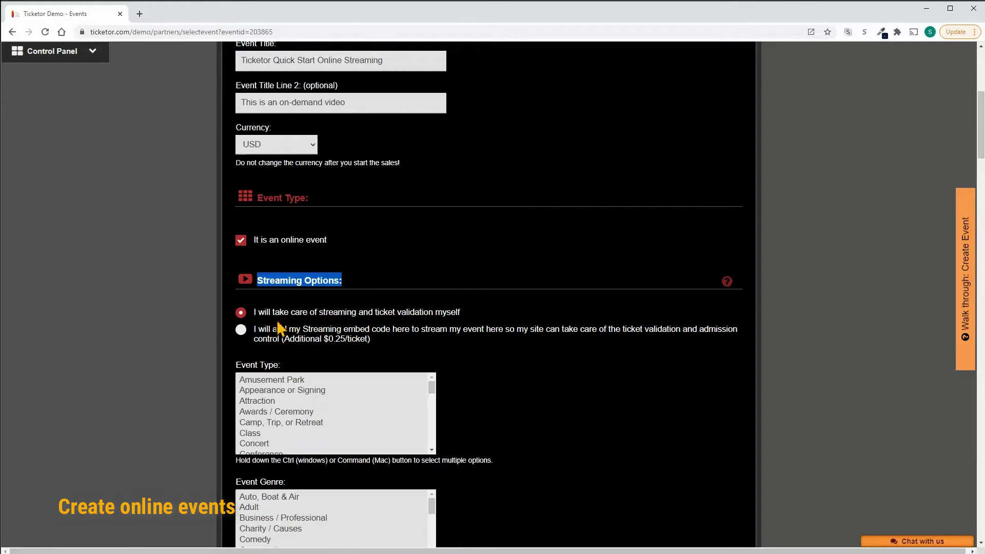
{"action": "left_click", "coordinate": [300, 339]}
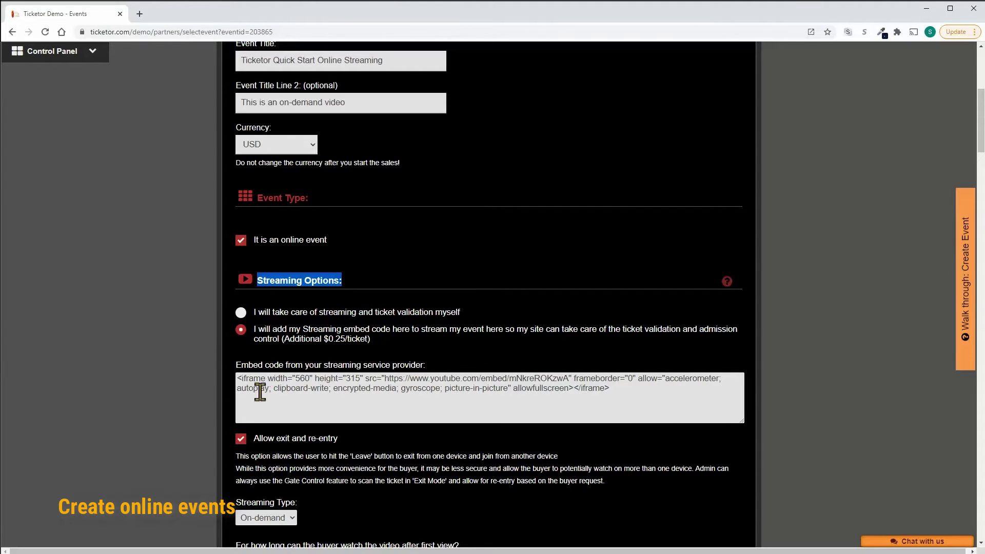
Step: Copy the embed code of the Ticketor Quick Start video on YouTube and bring it to the event's embed code field in Ticketor
{"action": "left_click", "coordinate": [634, 397]}
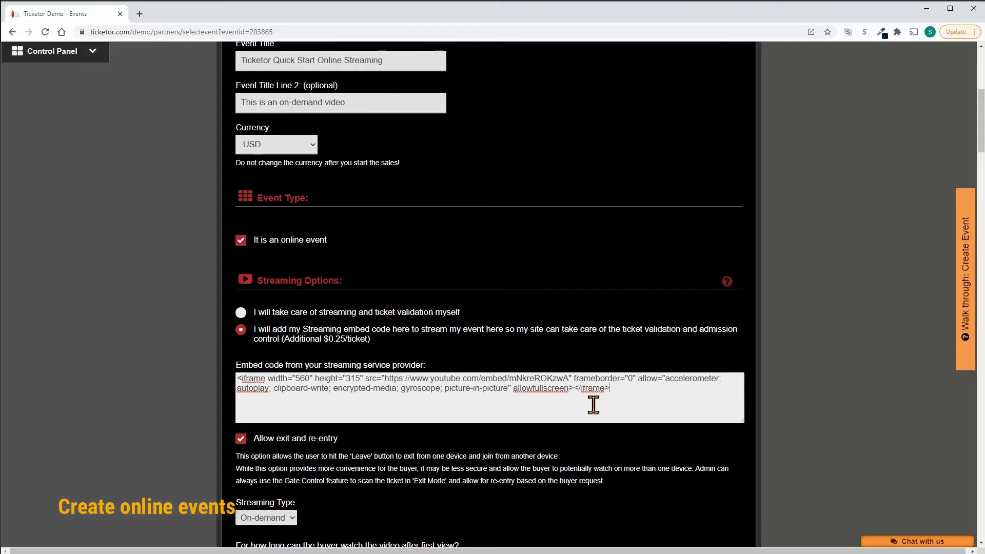
{"action": "key", "text": "alt+Tab"}
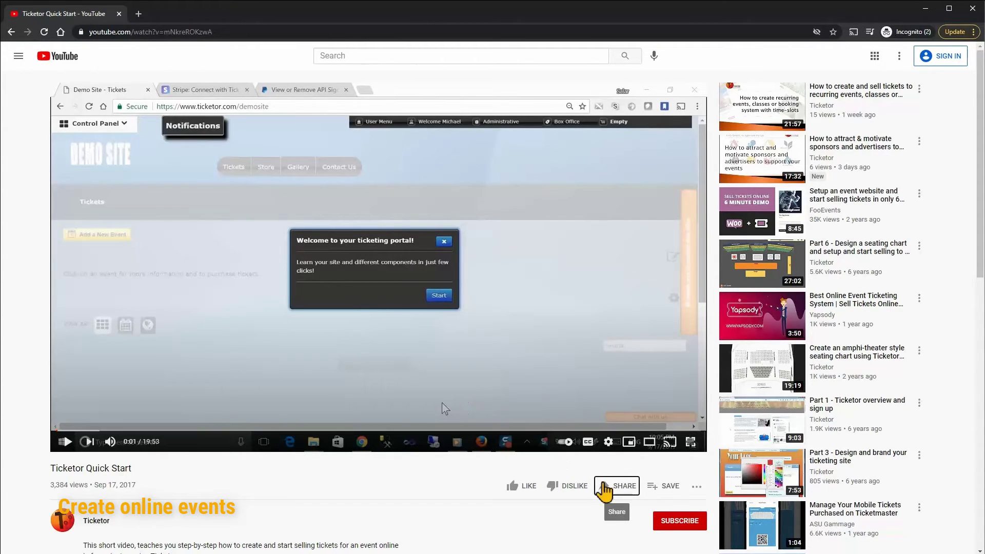
{"action": "left_click", "coordinate": [604, 485]}
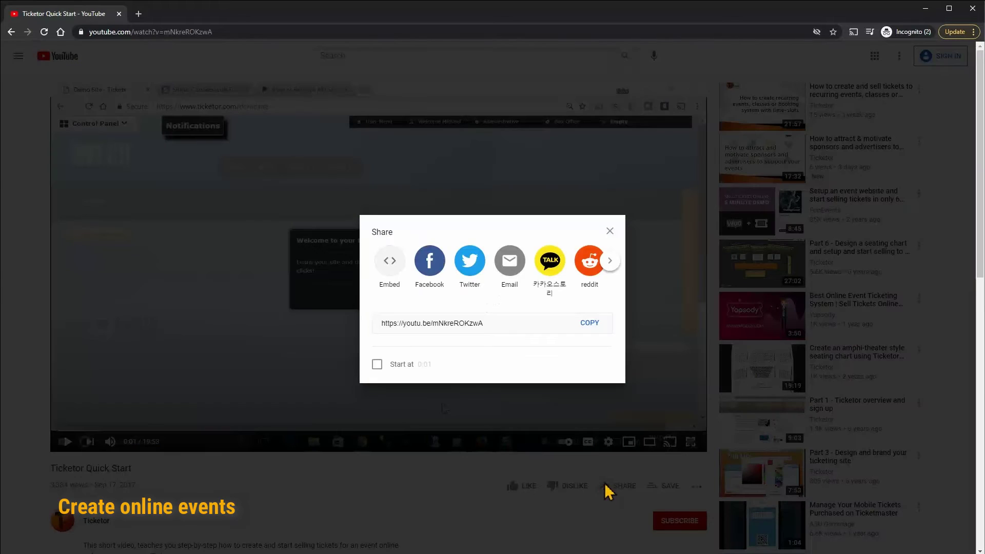
{"action": "left_click", "coordinate": [397, 271]}
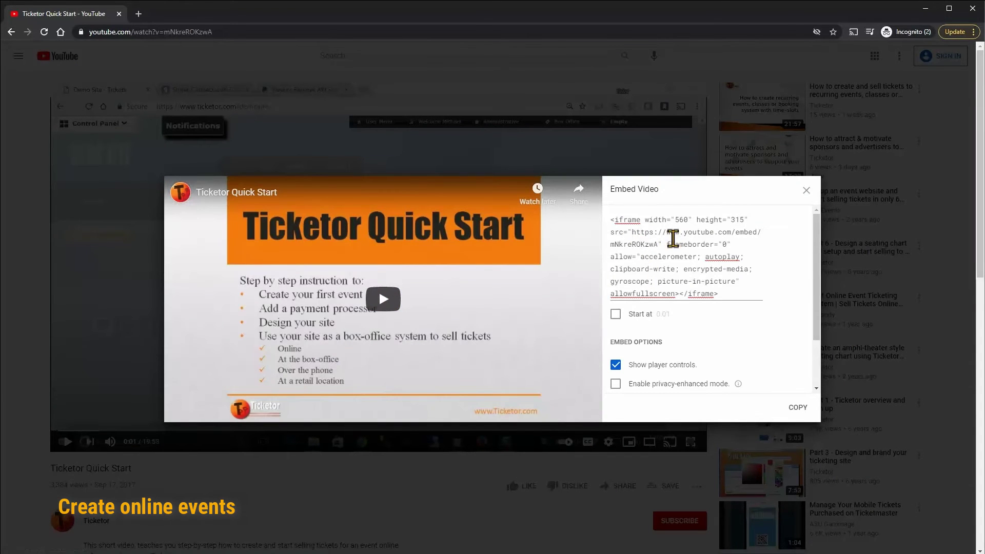
{"action": "left_click", "coordinate": [800, 408]}
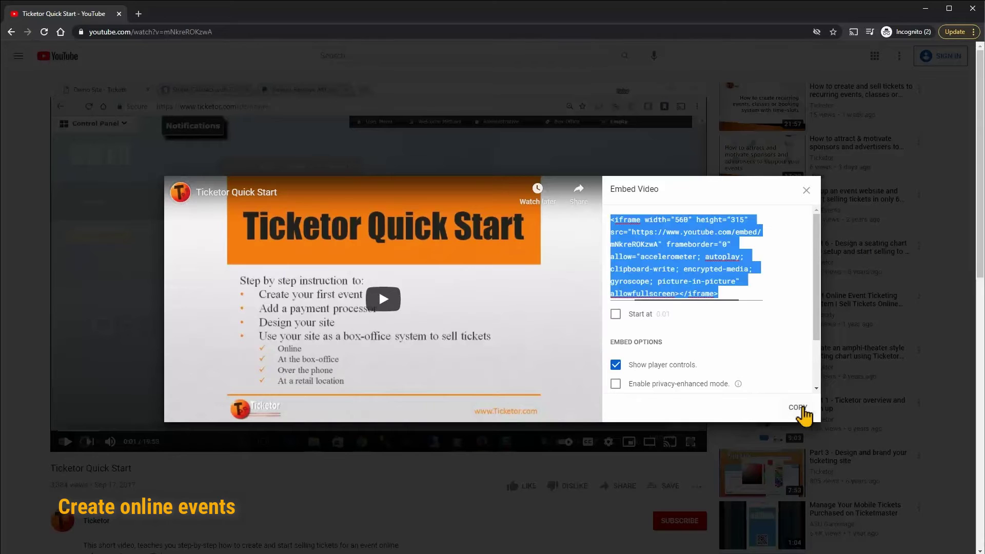
{"action": "key", "text": "alt+Tab"}
{"action": "key", "text": "ctrl+v"}
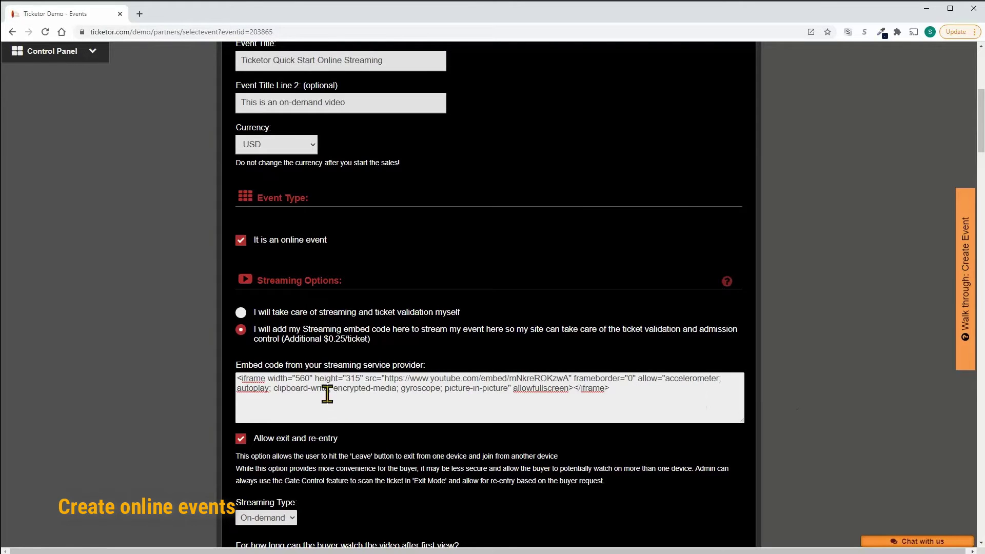
Step: Compare the Live and On-demand streaming types and set the event's streaming type to Live
{"action": "scroll", "coordinate": [338, 405], "scroll_direction": "down", "scroll_amount": 2}
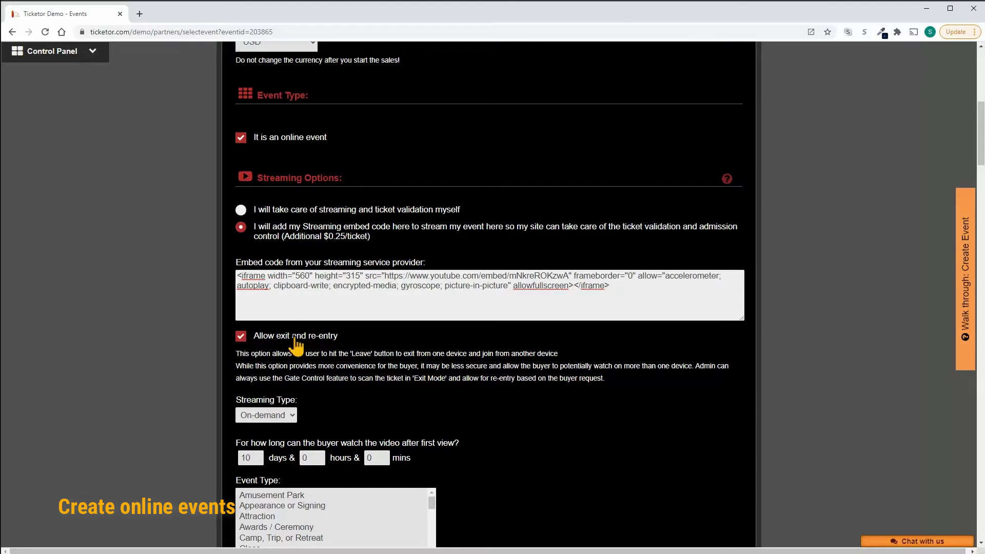
{"action": "scroll", "coordinate": [296, 345], "scroll_direction": "down", "scroll_amount": 2}
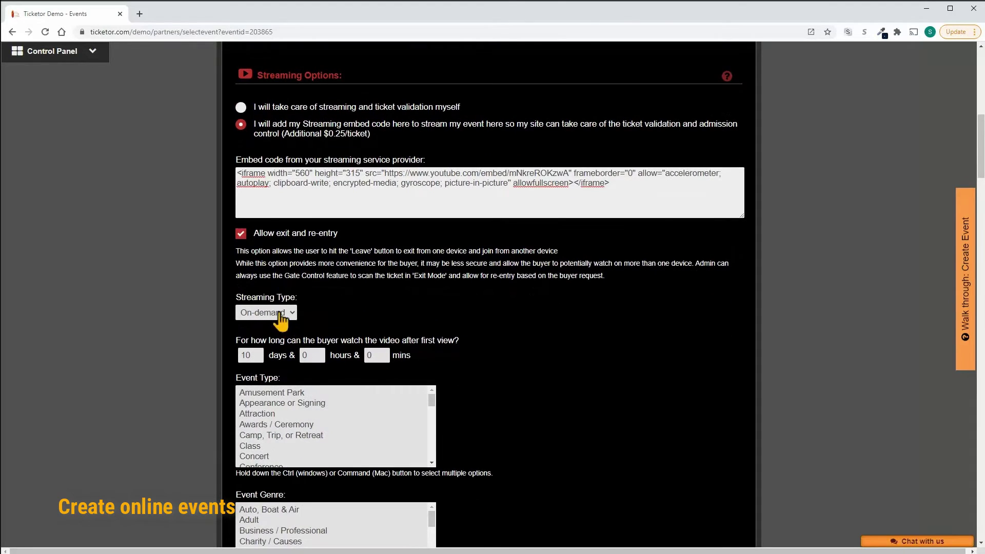
{"action": "left_click", "coordinate": [281, 316]}
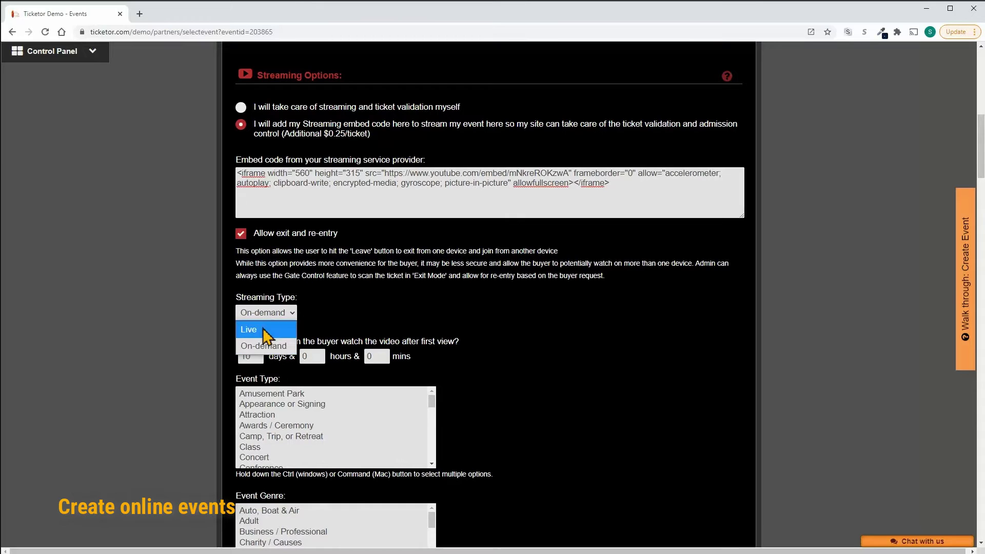
{"action": "left_click", "coordinate": [263, 329]}
{"action": "left_click", "coordinate": [266, 313]}
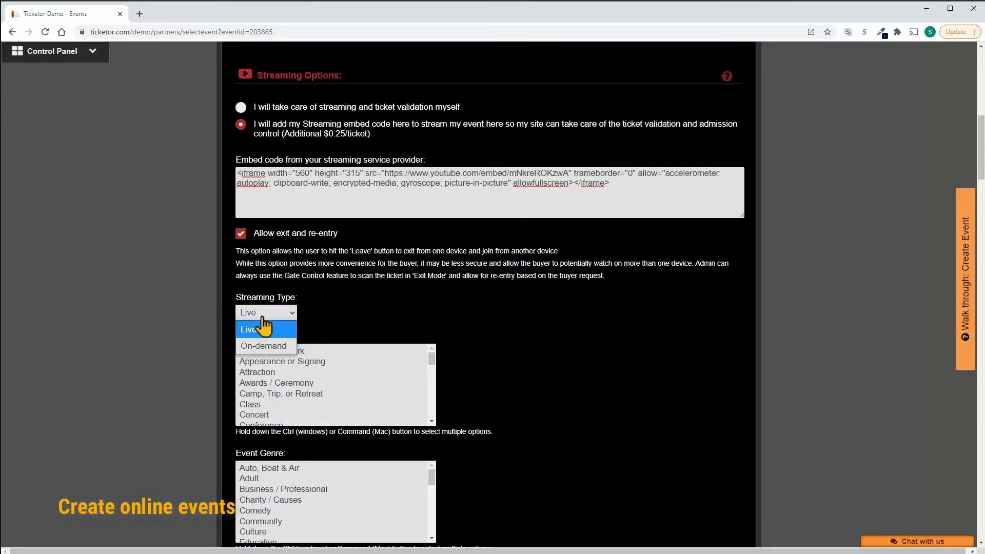
{"action": "left_click", "coordinate": [259, 342]}
{"action": "left_click", "coordinate": [264, 314]}
{"action": "left_click", "coordinate": [262, 331]}
Step: Review the event start date and event duration settings that apply to a live stream
{"action": "scroll", "coordinate": [415, 356], "scroll_direction": "down", "scroll_amount": 5}
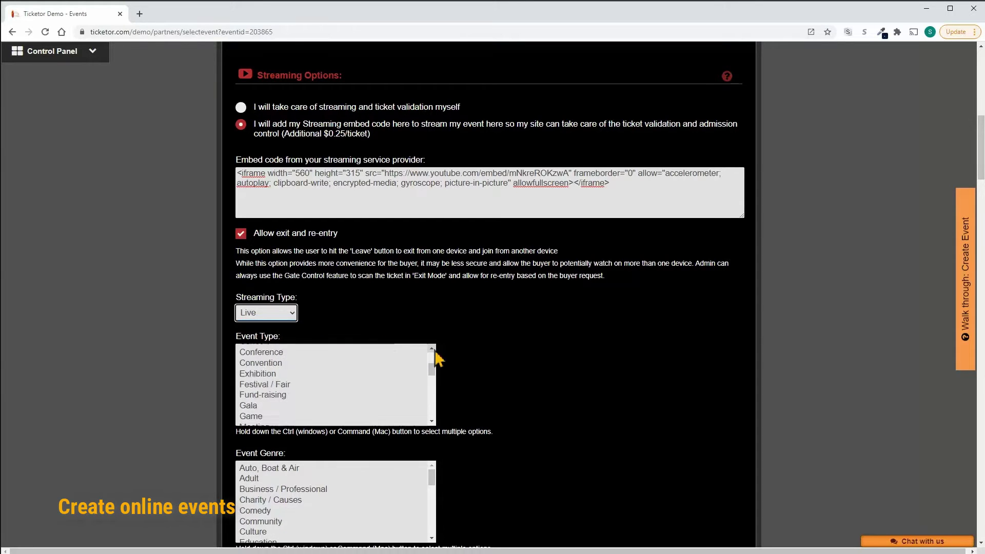
{"action": "scroll", "coordinate": [488, 358], "scroll_direction": "down", "scroll_amount": 8}
{"action": "scroll", "coordinate": [488, 359], "scroll_direction": "down", "scroll_amount": 5}
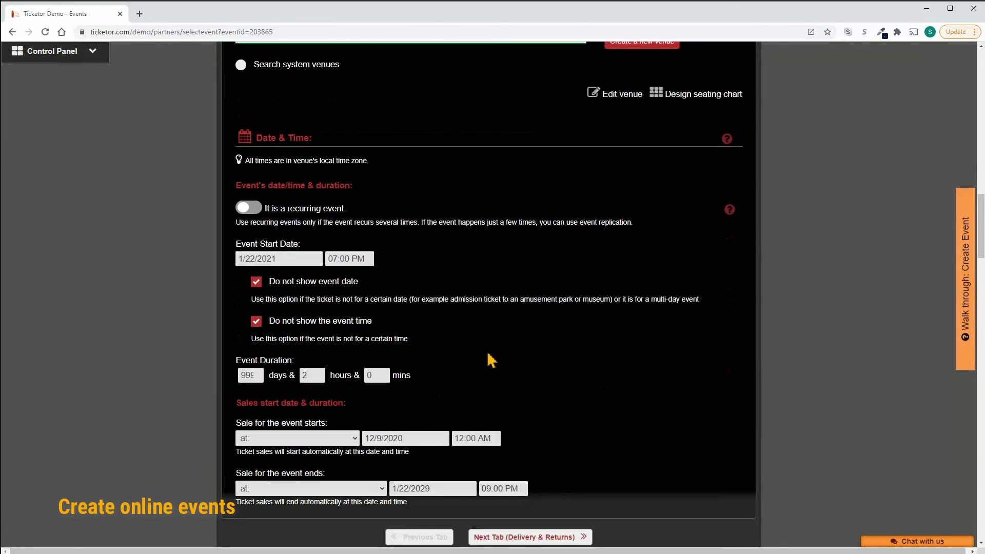
{"action": "left_click_drag", "start_coordinate": [234, 205], "coordinate": [321, 212]}
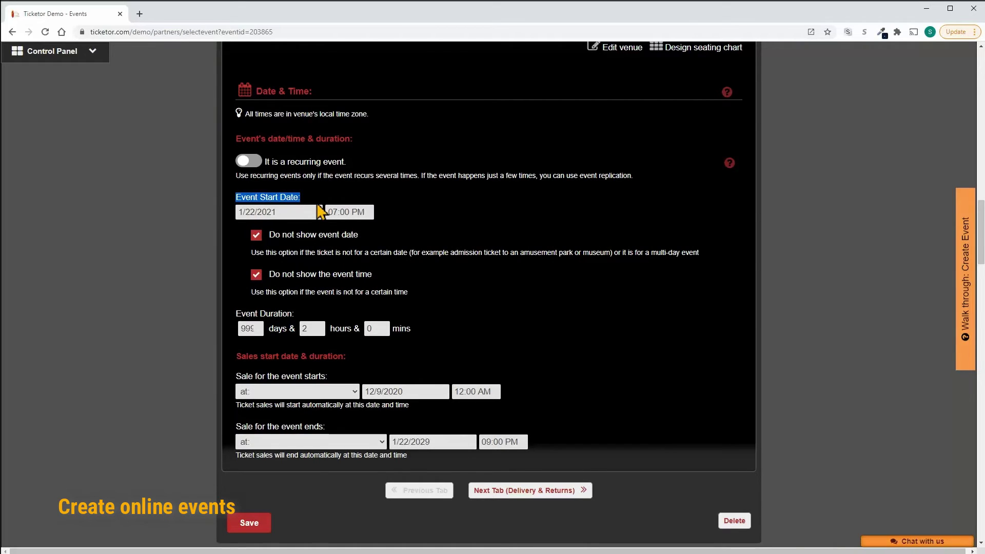
{"action": "left_click_drag", "start_coordinate": [237, 314], "coordinate": [308, 315]}
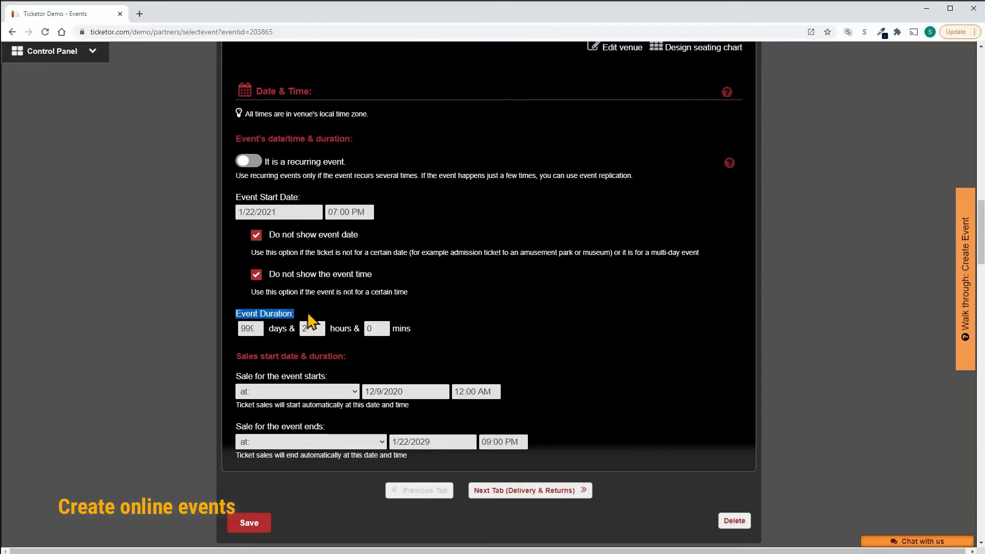
{"action": "scroll", "coordinate": [309, 320], "scroll_direction": "up", "scroll_amount": 8}
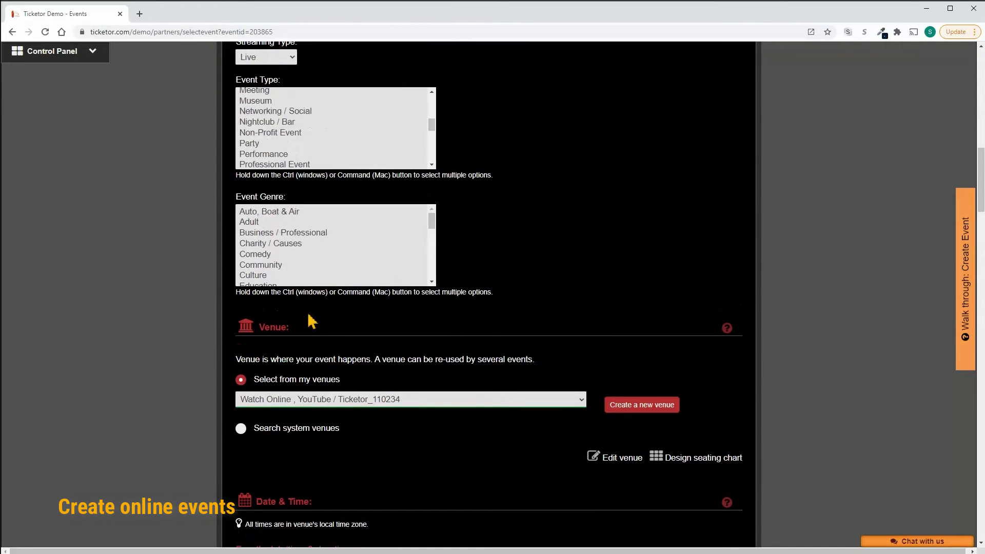
{"action": "scroll", "coordinate": [309, 320], "scroll_direction": "down", "scroll_amount": 5}
{"action": "scroll", "coordinate": [310, 321], "scroll_direction": "up", "scroll_amount": 5}
{"action": "scroll", "coordinate": [308, 314], "scroll_direction": "down", "scroll_amount": 3}
{"action": "scroll", "coordinate": [308, 315], "scroll_direction": "up", "scroll_amount": 4}
Step: Set the streaming type to On-demand and review the event's start date and duration settings for it
{"action": "left_click", "coordinate": [261, 109]}
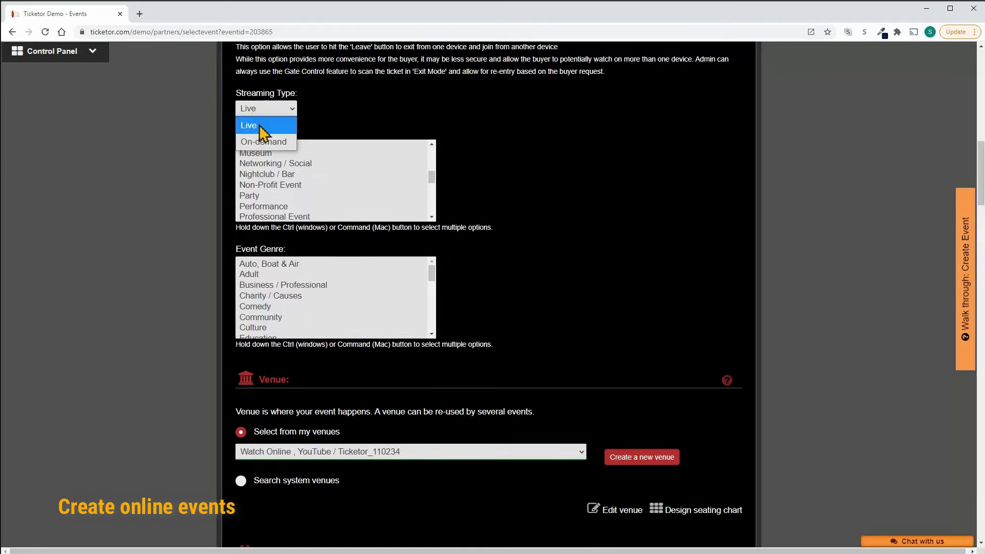
{"action": "left_click", "coordinate": [263, 140]}
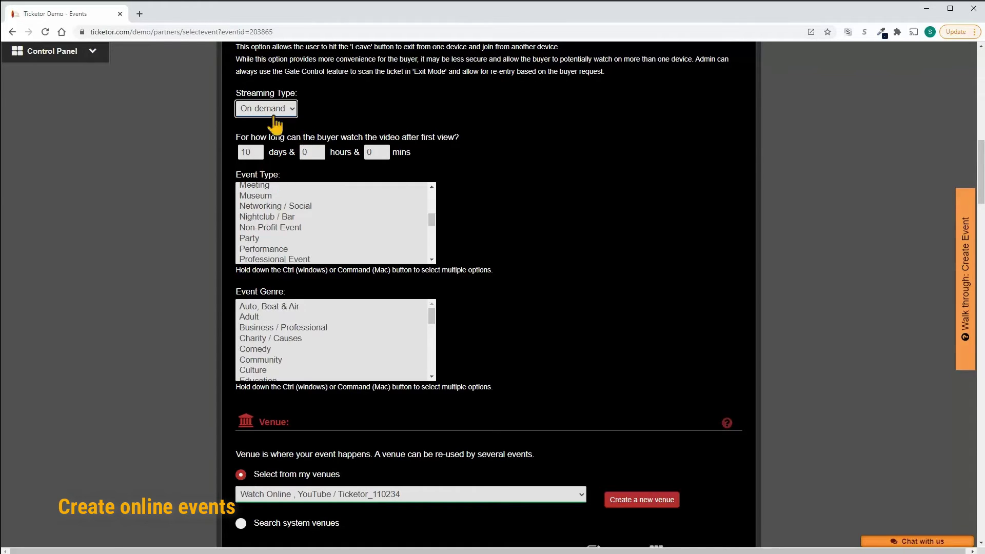
{"action": "scroll", "coordinate": [343, 236], "scroll_direction": "down", "scroll_amount": 3}
{"action": "scroll", "coordinate": [351, 265], "scroll_direction": "down", "scroll_amount": 10}
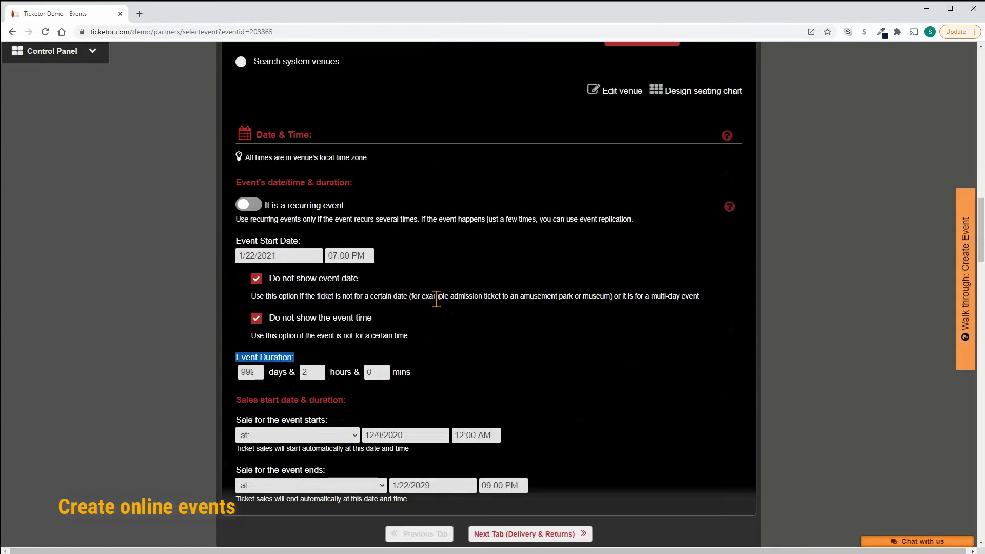
{"action": "left_click_drag", "start_coordinate": [235, 137], "coordinate": [318, 146]}
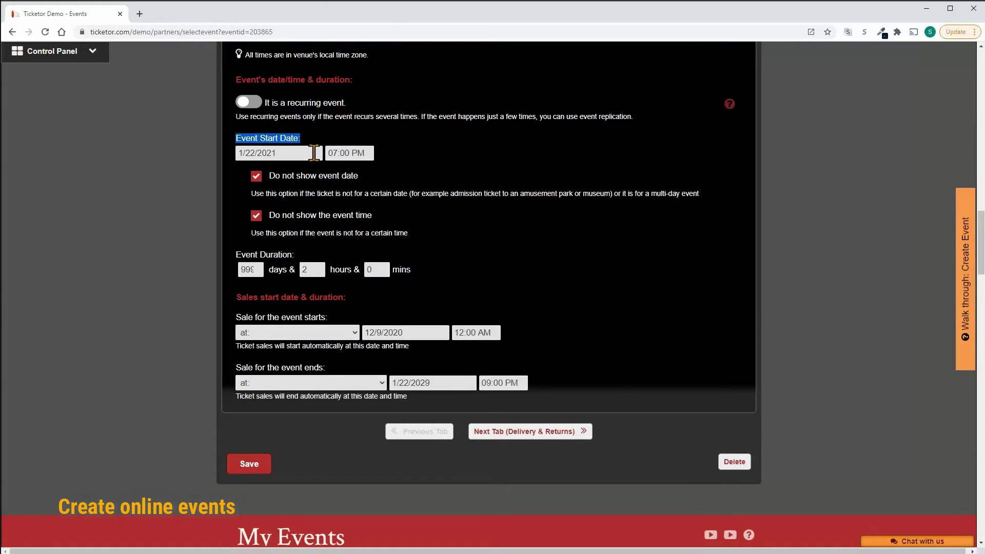
{"action": "left_click_drag", "start_coordinate": [236, 255], "coordinate": [311, 262]}
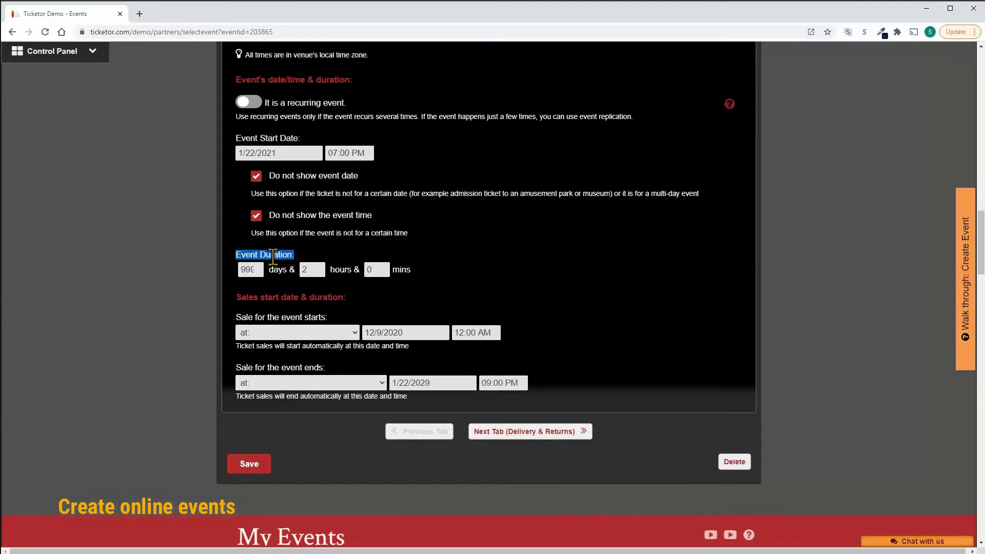
Step: Examine the setting for how long the buyer can watch the on-demand video after first view
{"action": "scroll", "coordinate": [272, 255], "scroll_direction": "up", "scroll_amount": 10}
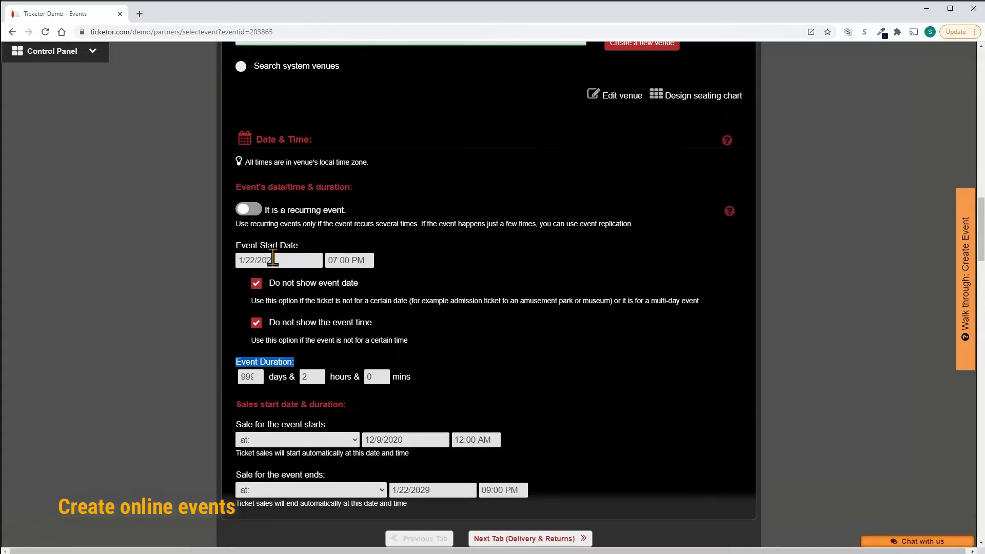
{"action": "scroll", "coordinate": [273, 255], "scroll_direction": "up", "scroll_amount": 2}
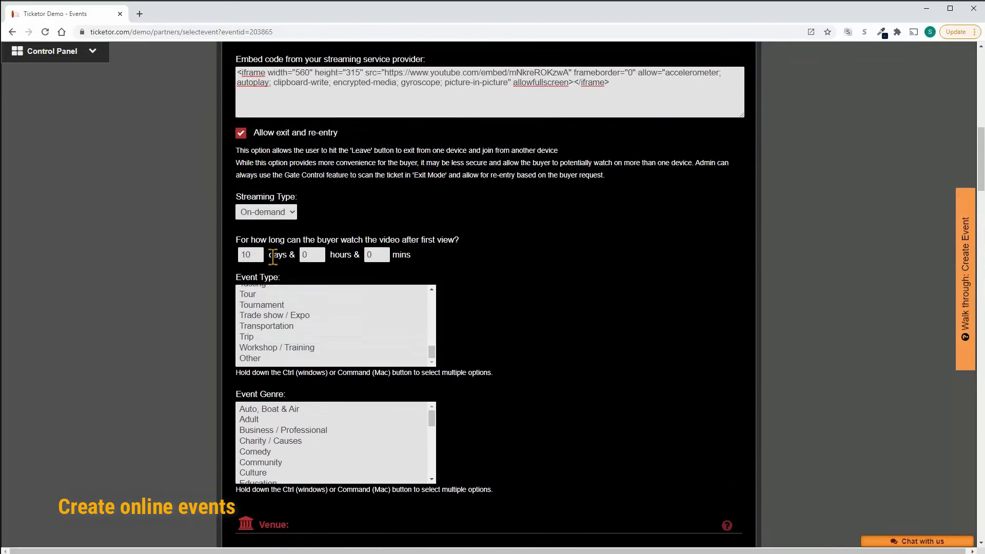
{"action": "left_click_drag", "start_coordinate": [235, 240], "coordinate": [470, 237]}
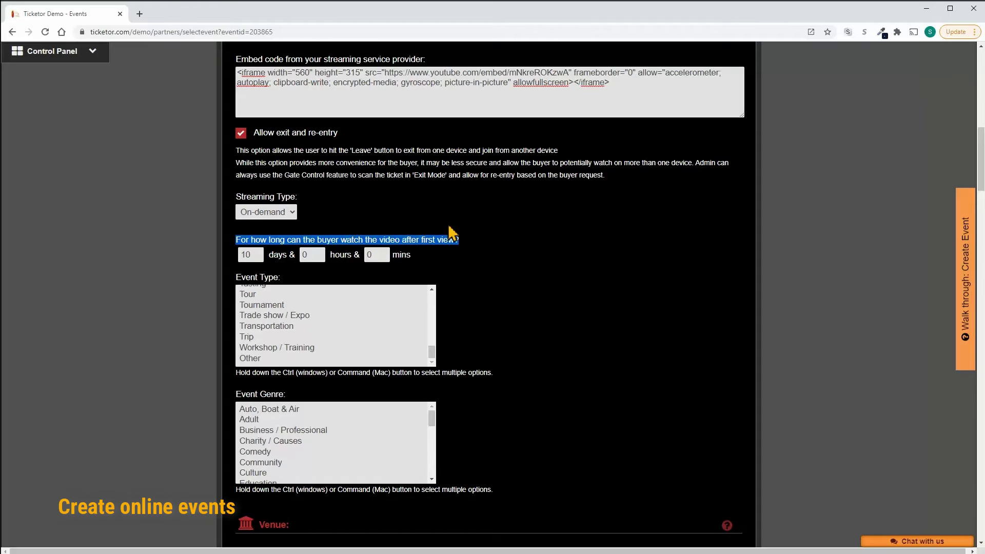
{"action": "left_click", "coordinate": [253, 254]}
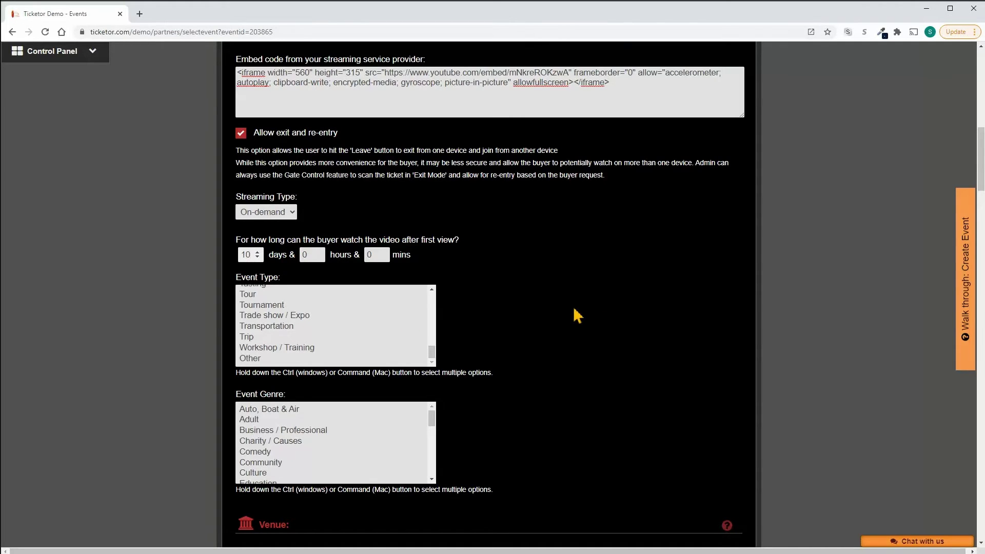
Step: Open the event's streaming page in a new tab from the event's actions
{"action": "scroll", "coordinate": [578, 316], "scroll_direction": "up", "scroll_amount": 7}
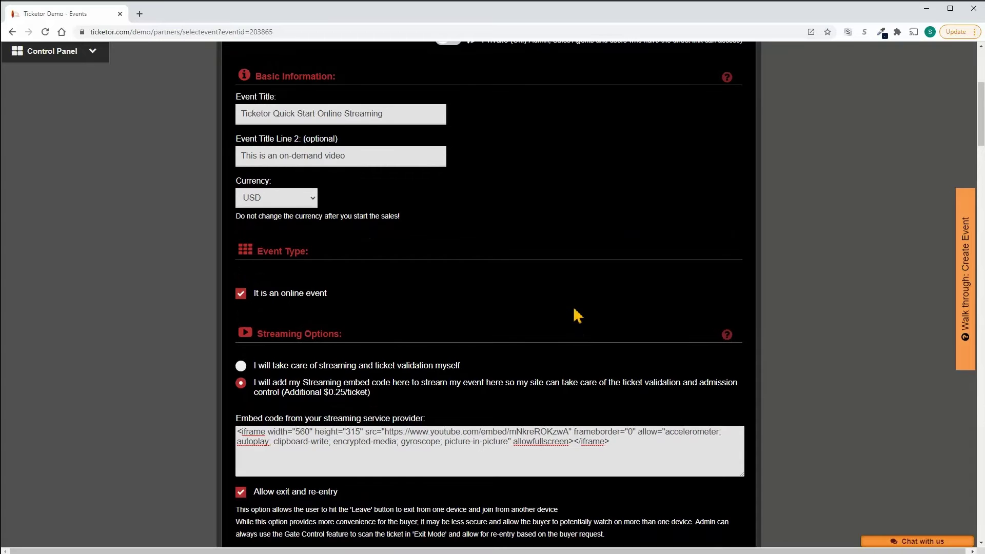
{"action": "scroll", "coordinate": [578, 316], "scroll_direction": "up", "scroll_amount": 4}
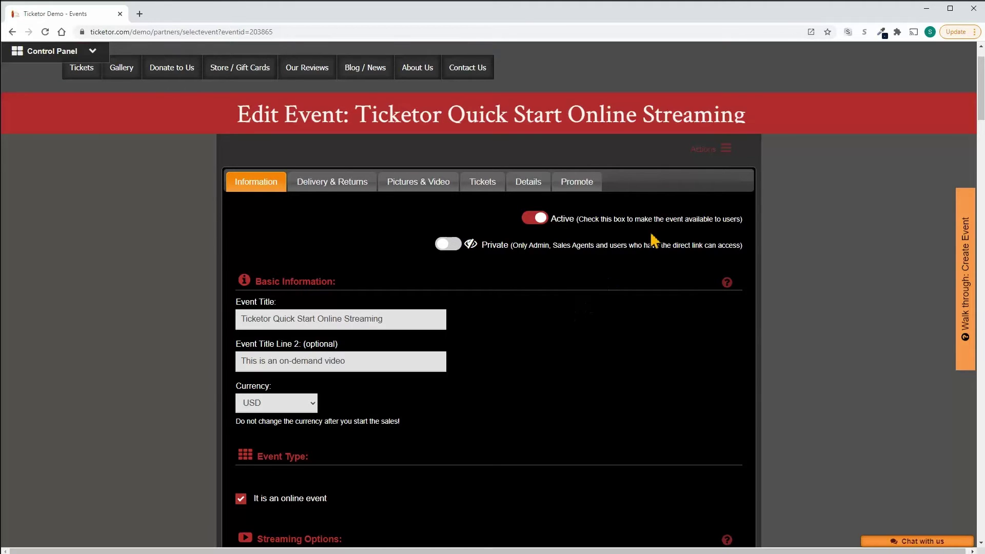
{"action": "left_click", "coordinate": [722, 152]}
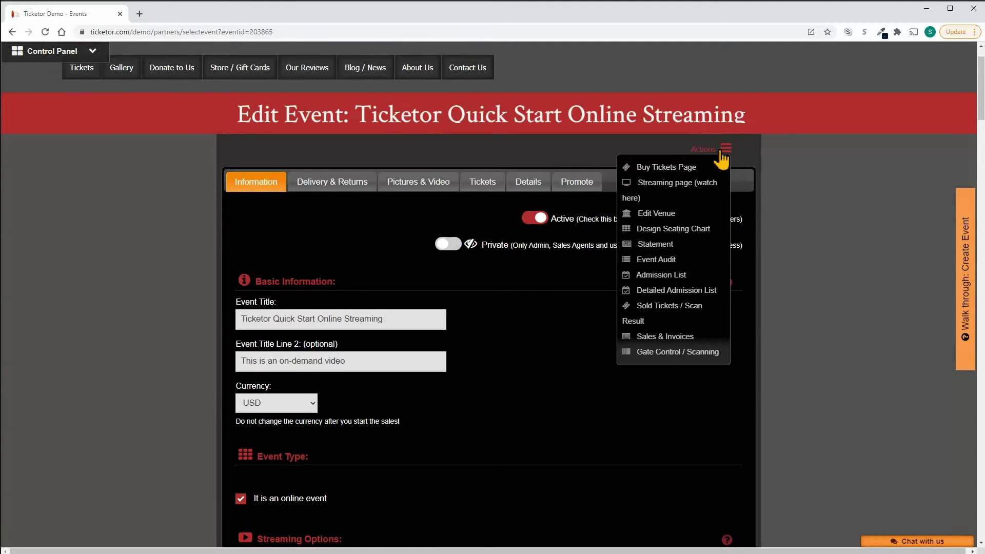
{"action": "right_click", "coordinate": [671, 187]}
{"action": "left_click", "coordinate": [700, 190]}
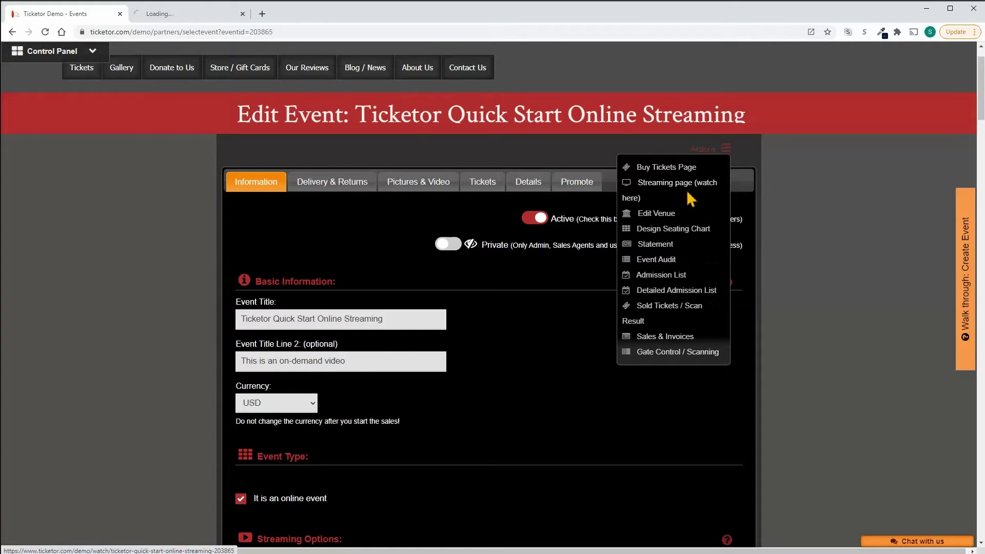
Step: Leave the stream on the event's streaming page and review the ticket code entry form and viewing instructions
{"action": "left_click", "coordinate": [209, 19]}
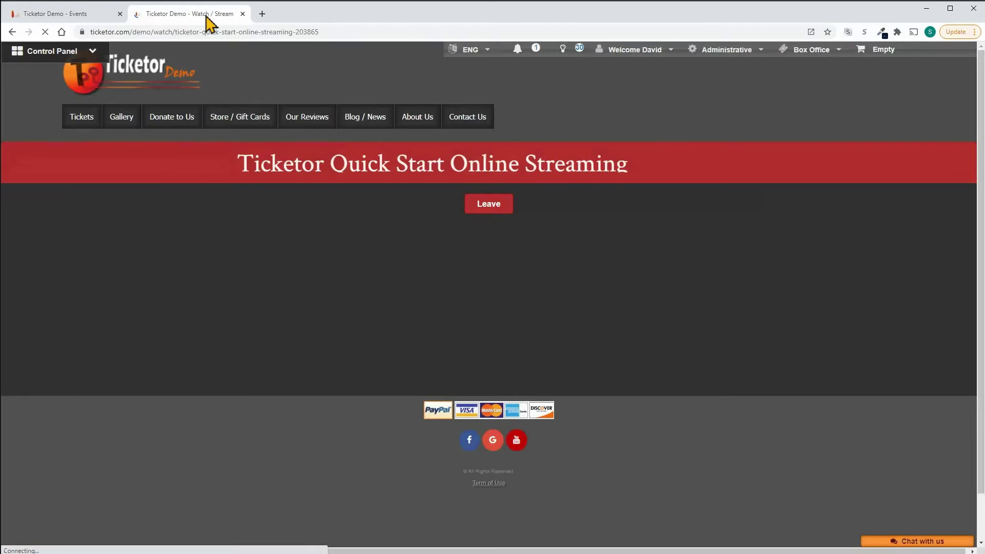
{"action": "left_click", "coordinate": [468, 205]}
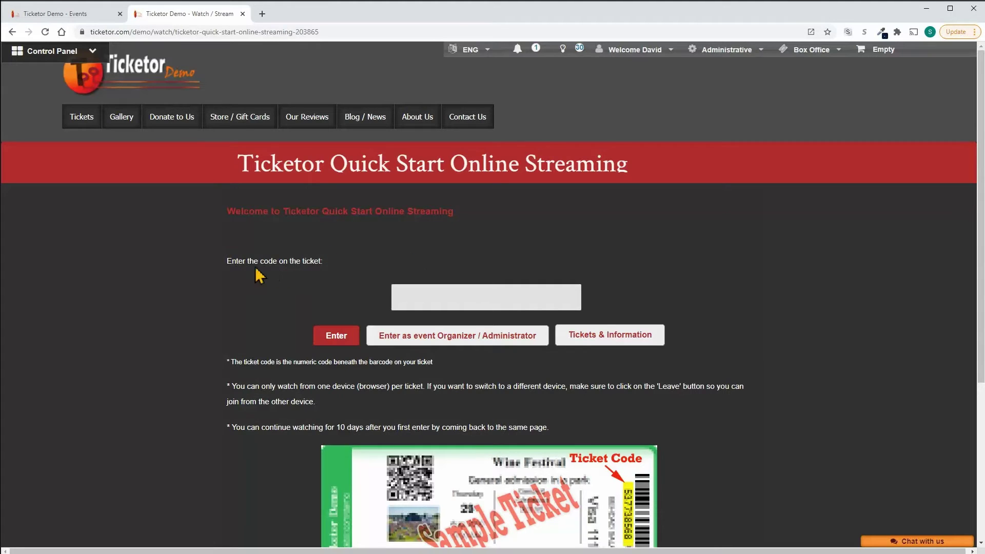
{"action": "left_click_drag", "start_coordinate": [226, 263], "coordinate": [326, 273]}
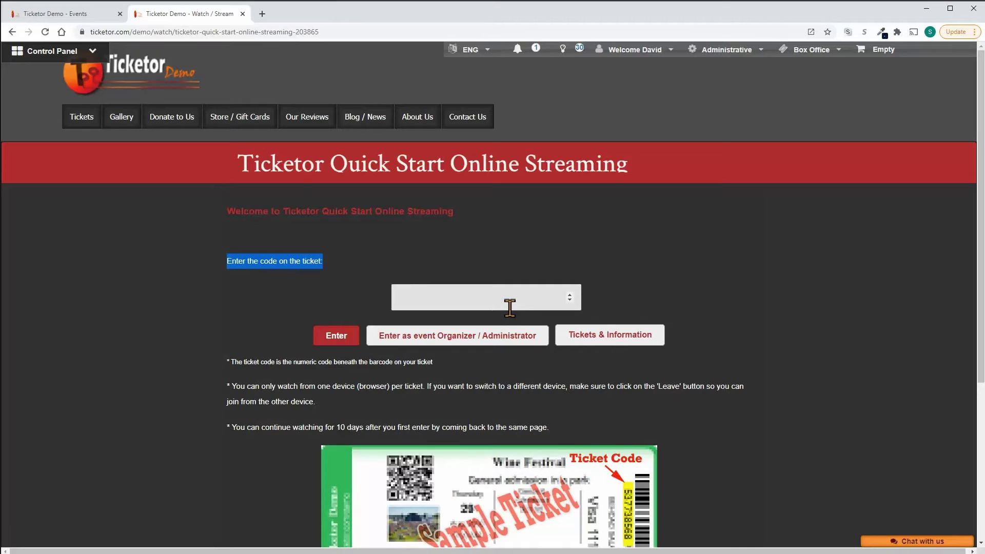
{"action": "scroll", "coordinate": [513, 318], "scroll_direction": "down", "scroll_amount": 2}
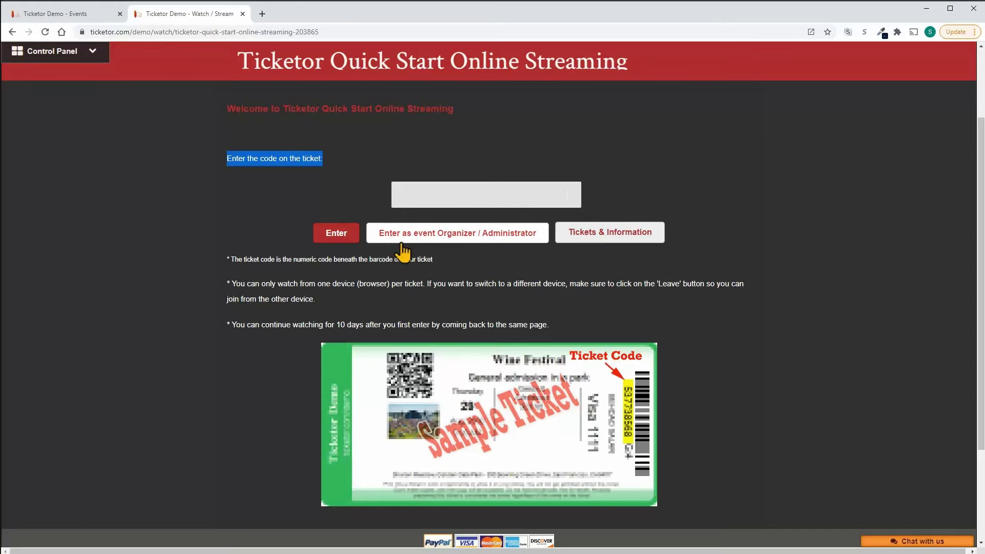
Step: Enter the stream as event organizer / administrator, leave it, and re-enter with the same access
{"action": "left_click", "coordinate": [498, 238]}
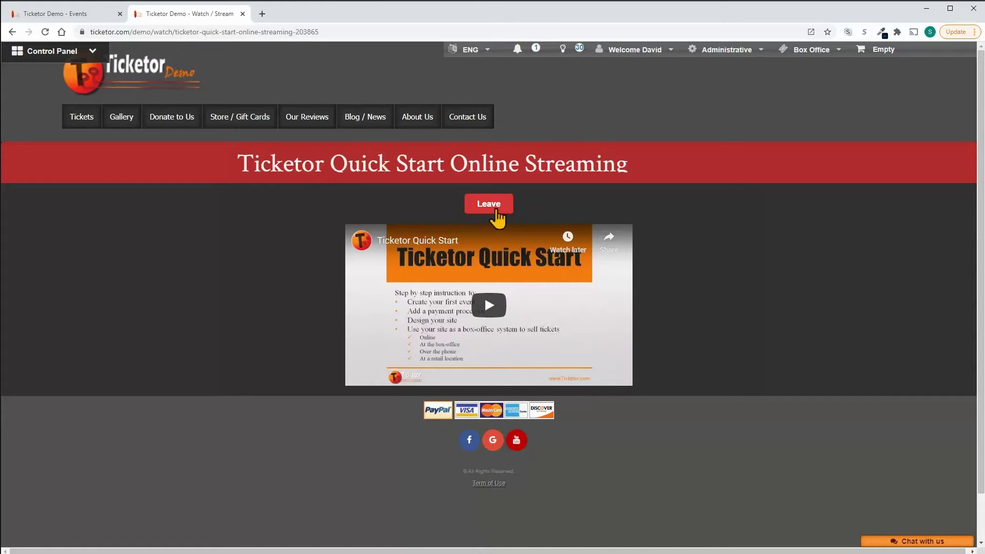
{"action": "left_click", "coordinate": [497, 211]}
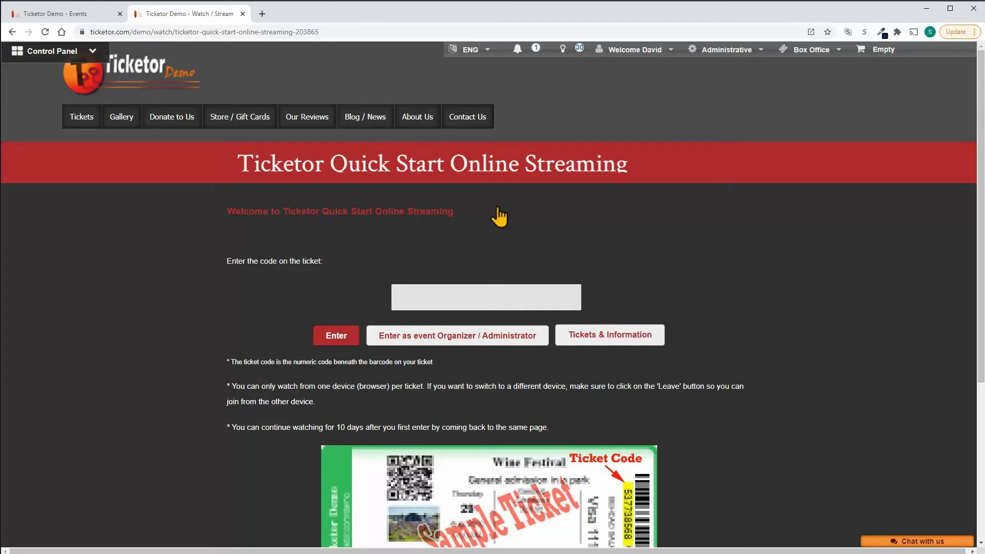
{"action": "left_click", "coordinate": [471, 343]}
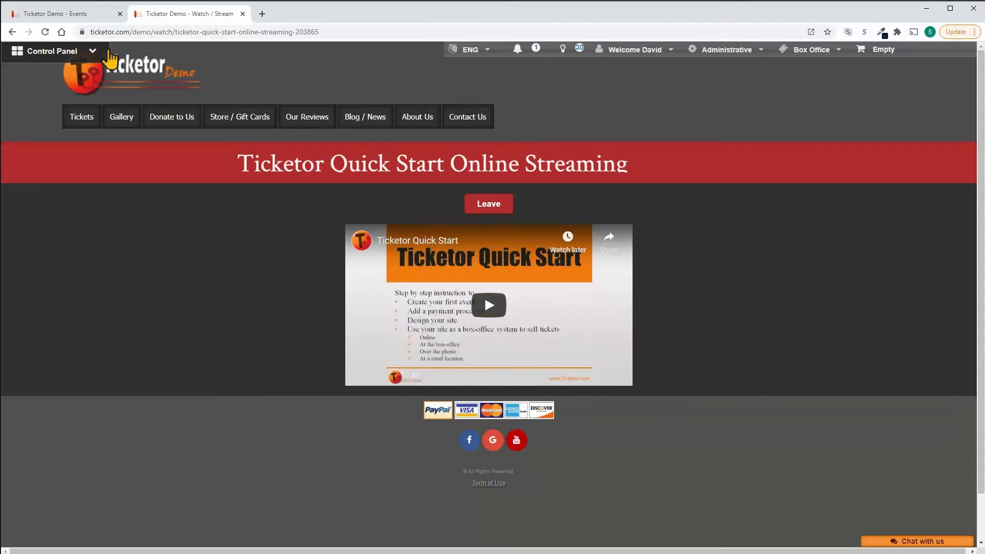
Step: Disable Allow exit and re-entry in the event's streaming options and save the event
{"action": "left_click", "coordinate": [98, 16]}
{"action": "scroll", "coordinate": [118, 282], "scroll_direction": "down", "scroll_amount": 7}
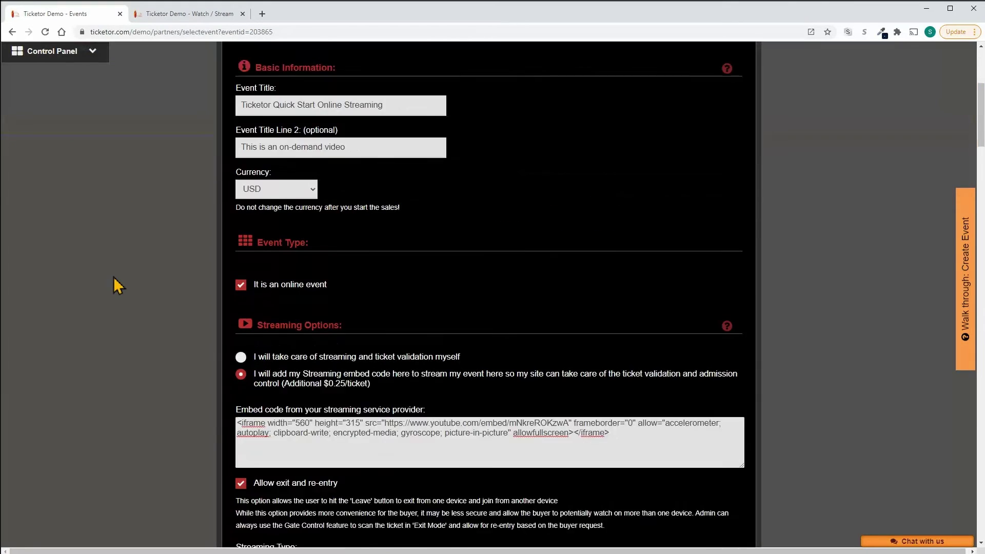
{"action": "left_click", "coordinate": [241, 338]}
{"action": "scroll", "coordinate": [296, 357], "scroll_direction": "down", "scroll_amount": 17}
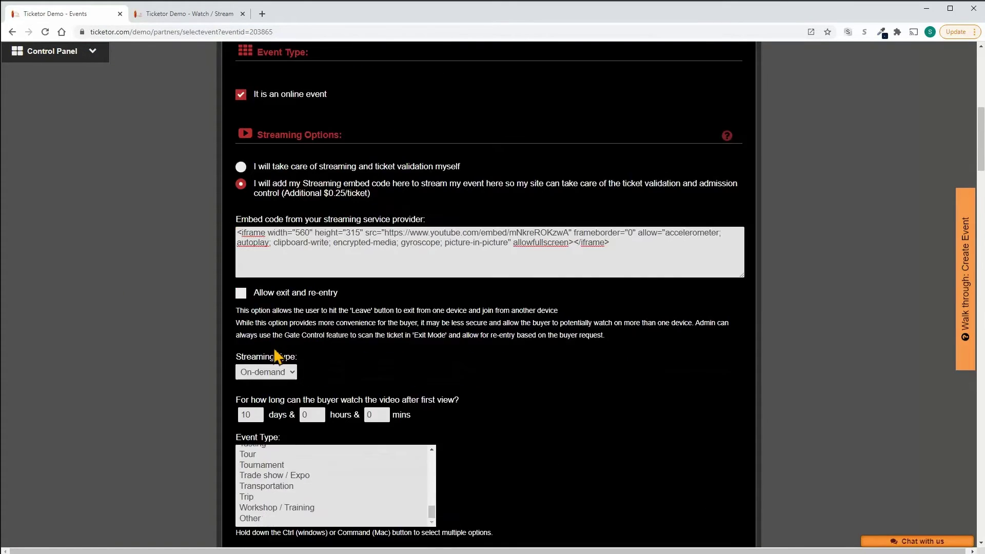
{"action": "scroll", "coordinate": [267, 359], "scroll_direction": "down", "scroll_amount": 3}
{"action": "left_click", "coordinate": [259, 365]}
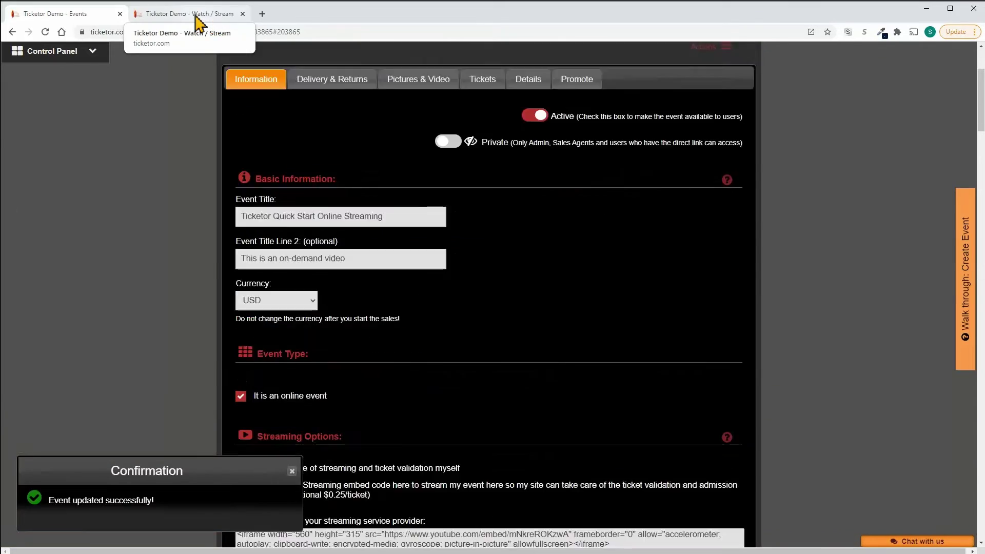
Step: Reload the streaming page to check the player with exit and re-entry disabled
{"action": "left_click", "coordinate": [196, 18]}
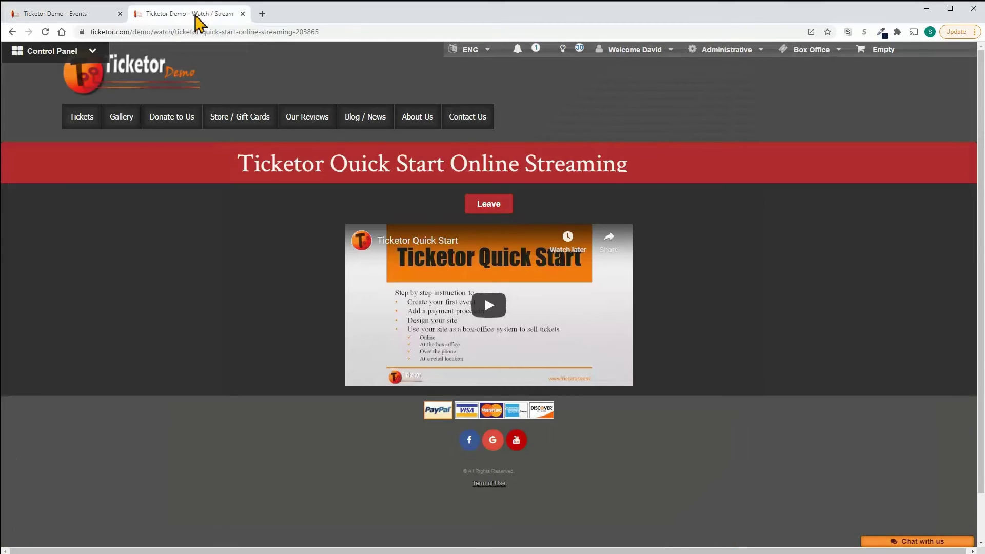
{"action": "key", "text": "F5"}
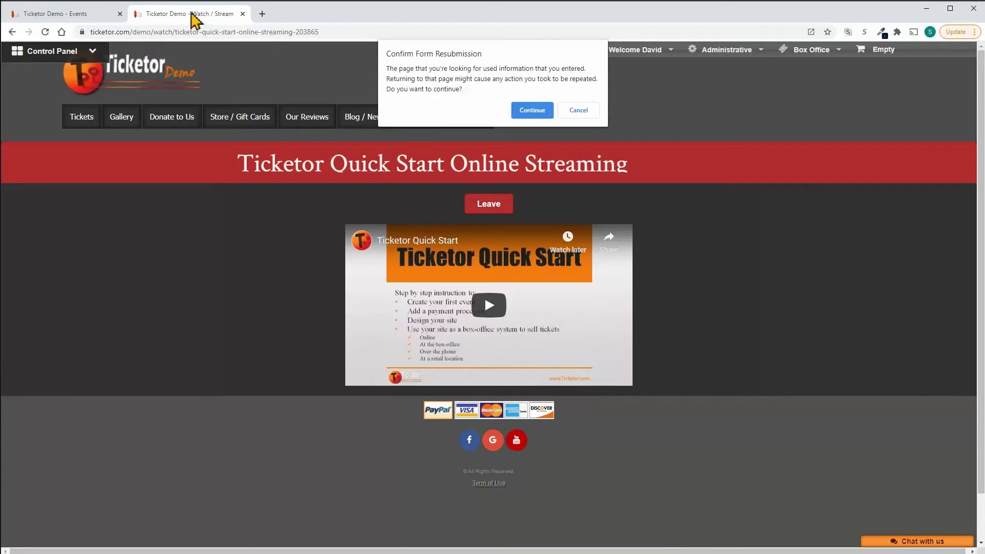
{"action": "left_click", "coordinate": [531, 113]}
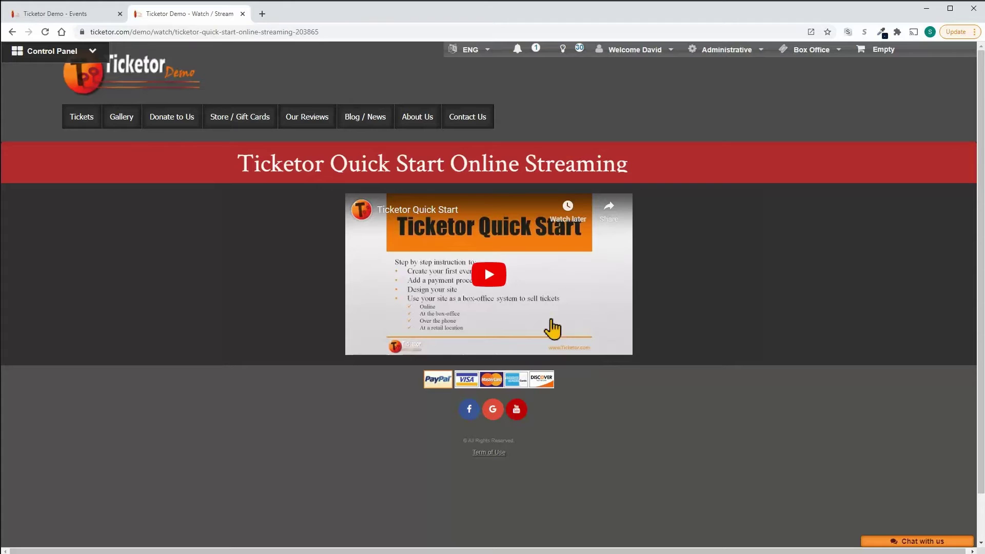
Step: Enable Allow exit and re-entry in the event's streaming options and save the event
{"action": "left_click", "coordinate": [88, 16]}
{"action": "scroll", "coordinate": [246, 286], "scroll_direction": "down", "scroll_amount": 6}
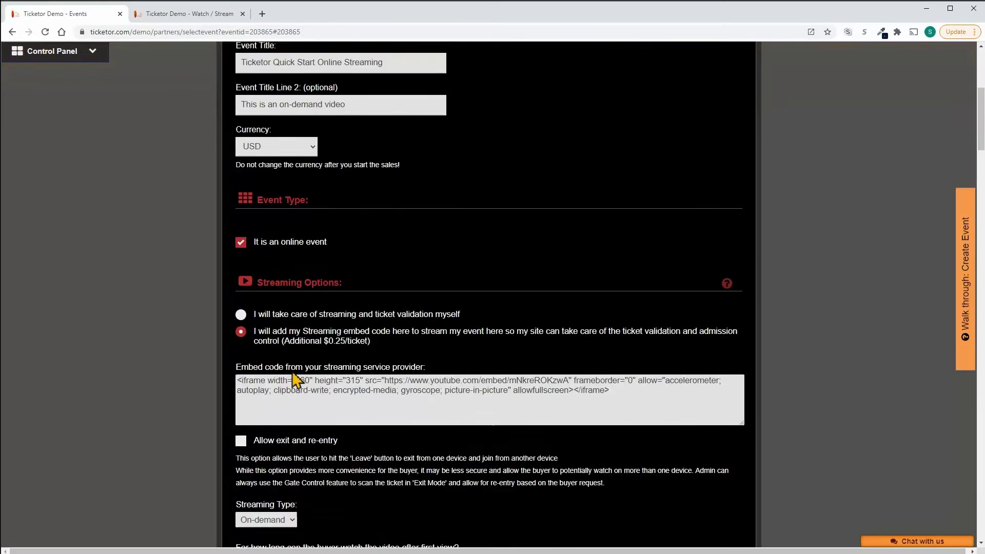
{"action": "scroll", "coordinate": [290, 367], "scroll_direction": "down", "scroll_amount": 2}
{"action": "left_click", "coordinate": [240, 234]}
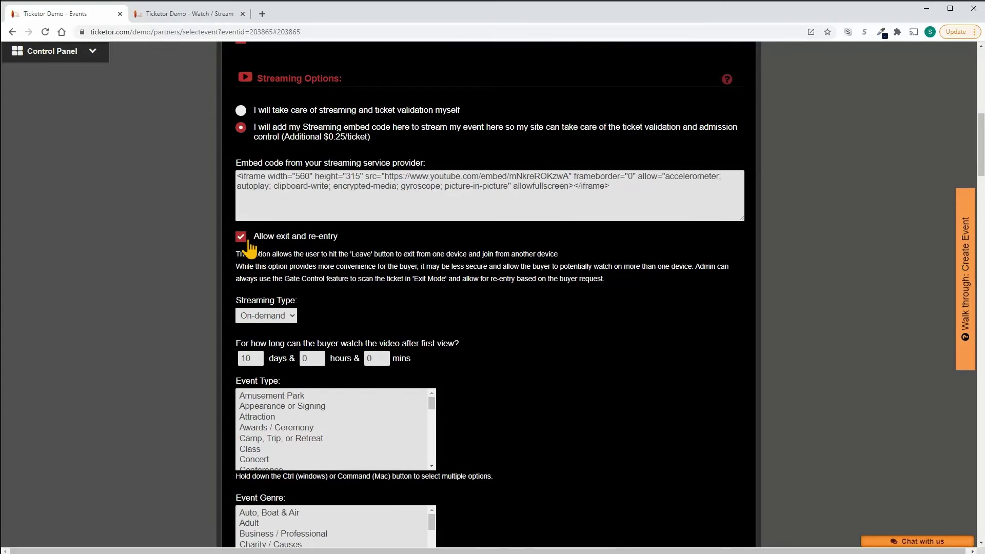
{"action": "scroll", "coordinate": [245, 262], "scroll_direction": "down", "scroll_amount": 5}
{"action": "scroll", "coordinate": [246, 277], "scroll_direction": "down", "scroll_amount": 12}
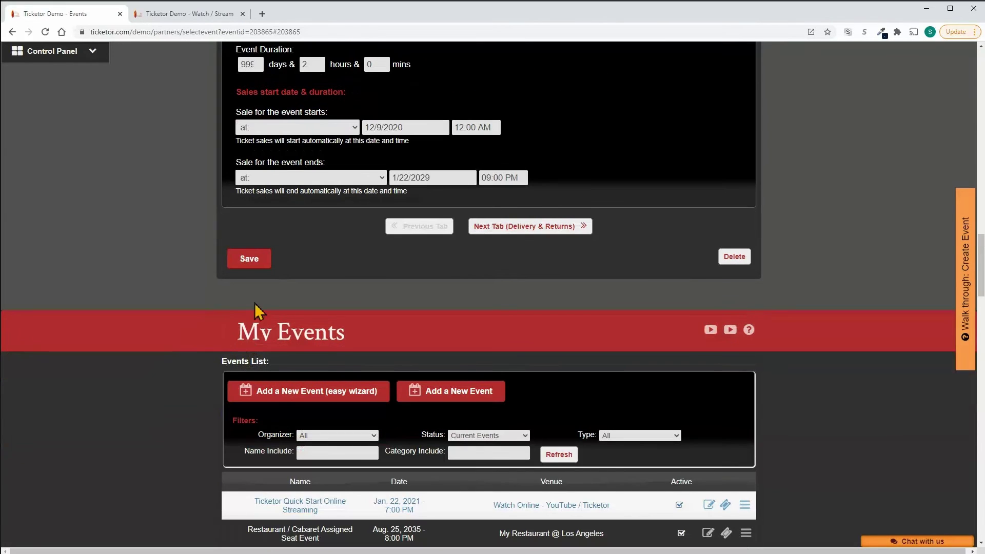
{"action": "left_click", "coordinate": [250, 259]}
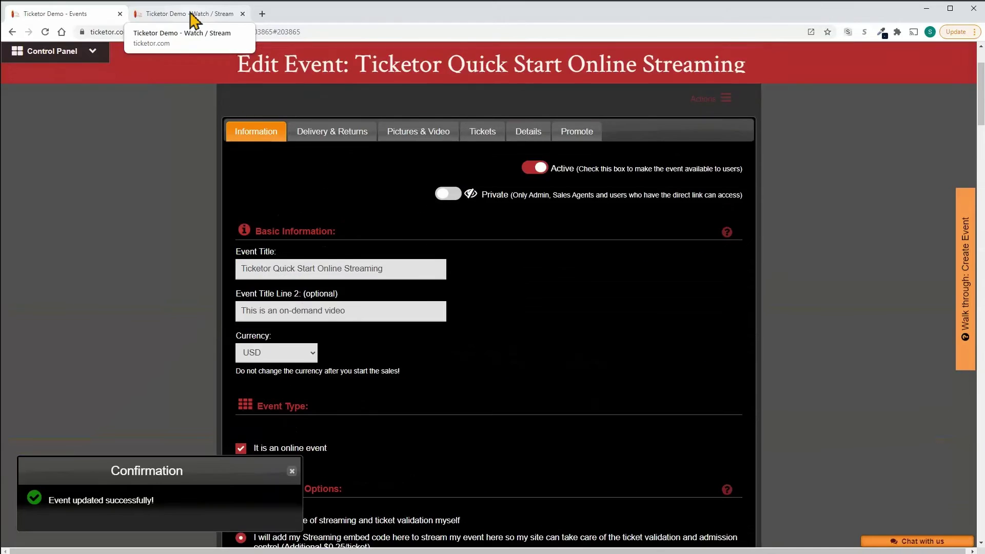
Step: Reload the streaming page to check the player with exit and re-entry enabled
{"action": "left_click", "coordinate": [193, 20]}
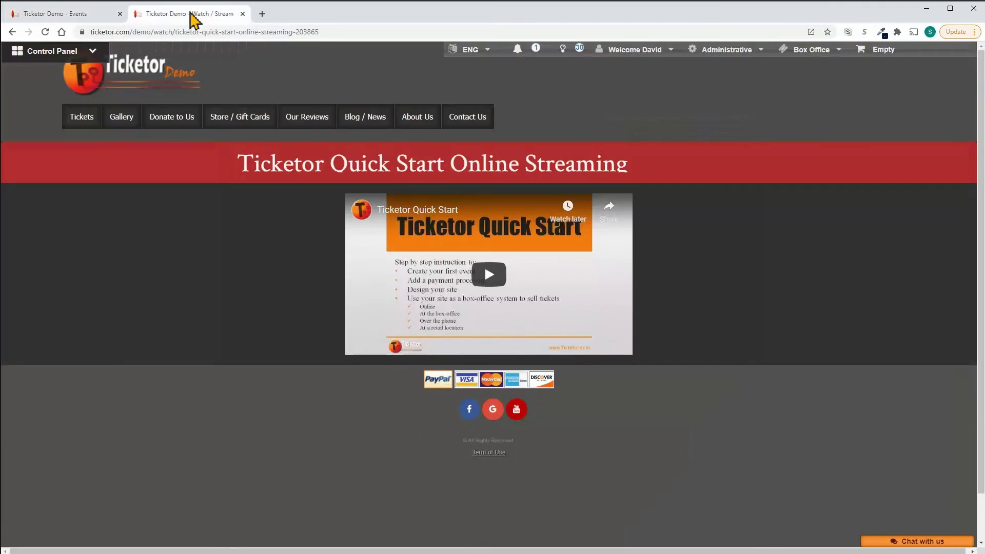
{"action": "key", "text": "F5"}
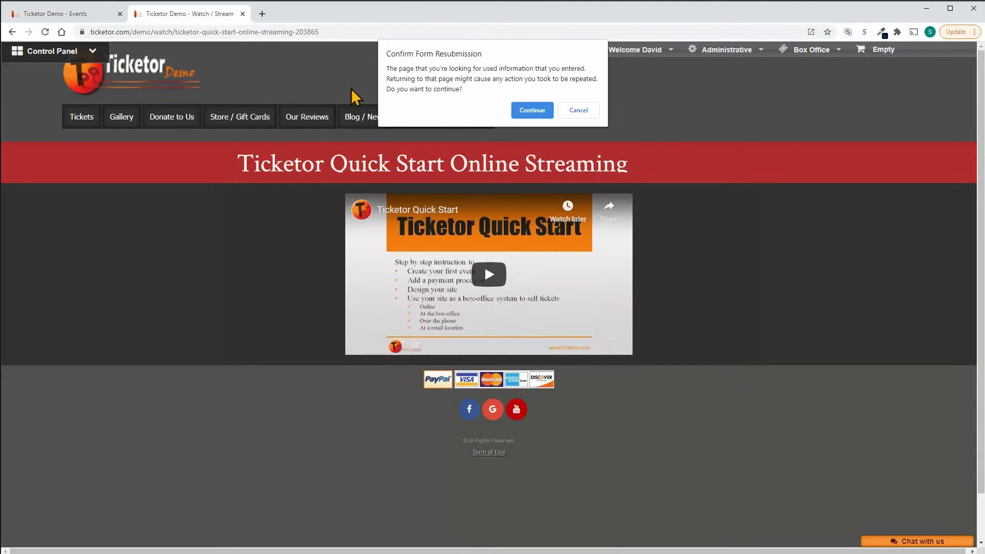
{"action": "left_click", "coordinate": [519, 109]}
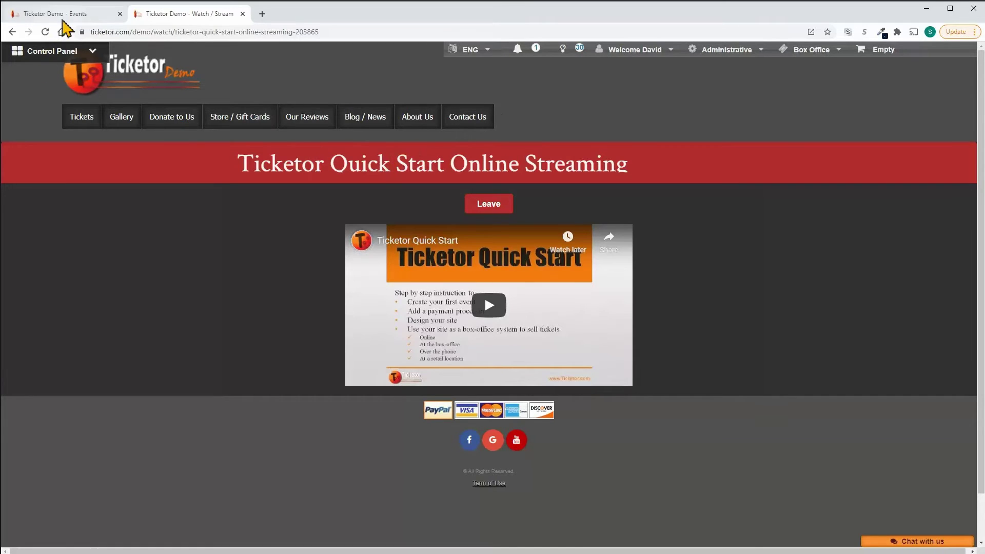
Step: Clear the Allow exit and re-entry option in the event's streaming options without saving
{"action": "left_click", "coordinate": [65, 15]}
{"action": "scroll", "coordinate": [251, 238], "scroll_direction": "down", "scroll_amount": 7}
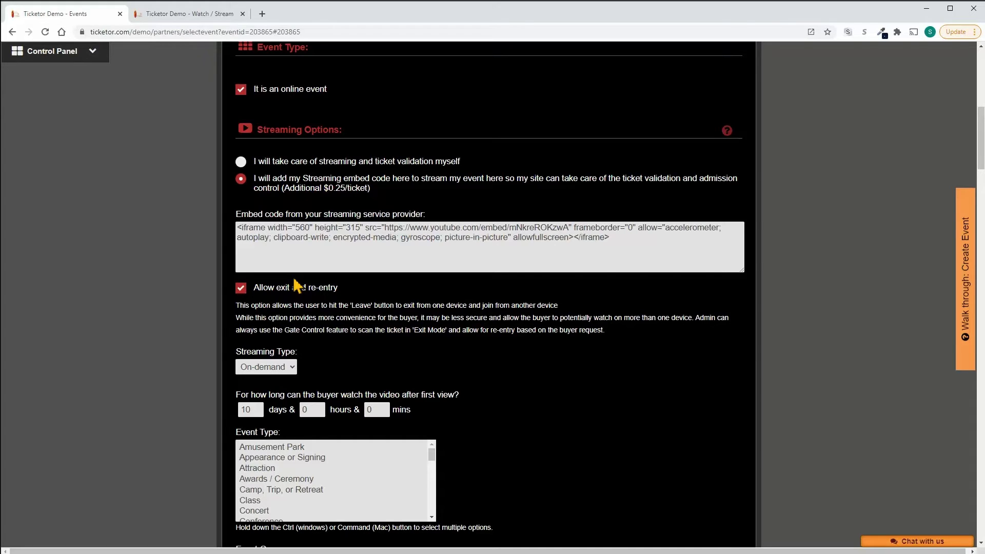
{"action": "left_click", "coordinate": [241, 289]}
{"action": "scroll", "coordinate": [228, 277], "scroll_direction": "up", "scroll_amount": 9}
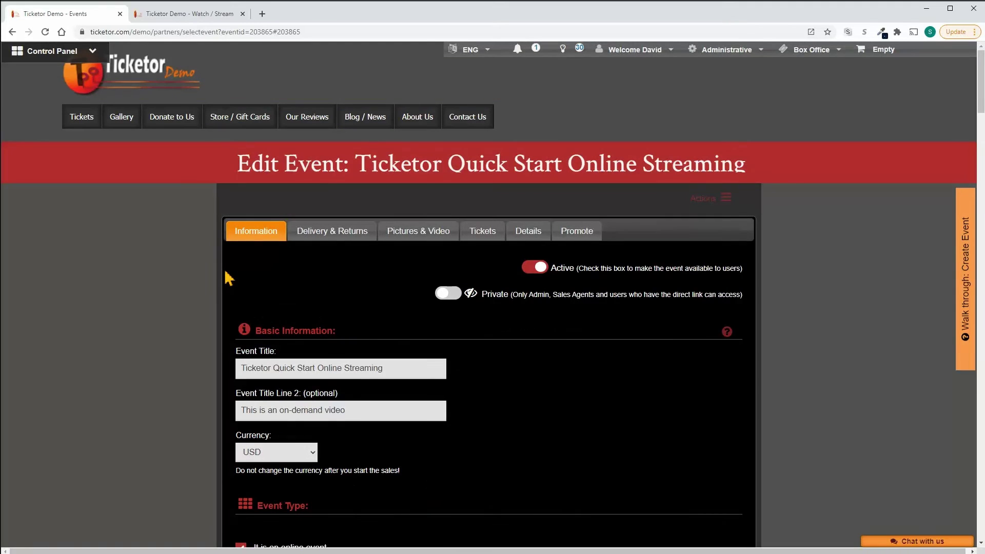
Step: Open Gate Control / Scanning for the online streaming event in a new browser tab
{"action": "left_click", "coordinate": [723, 201]}
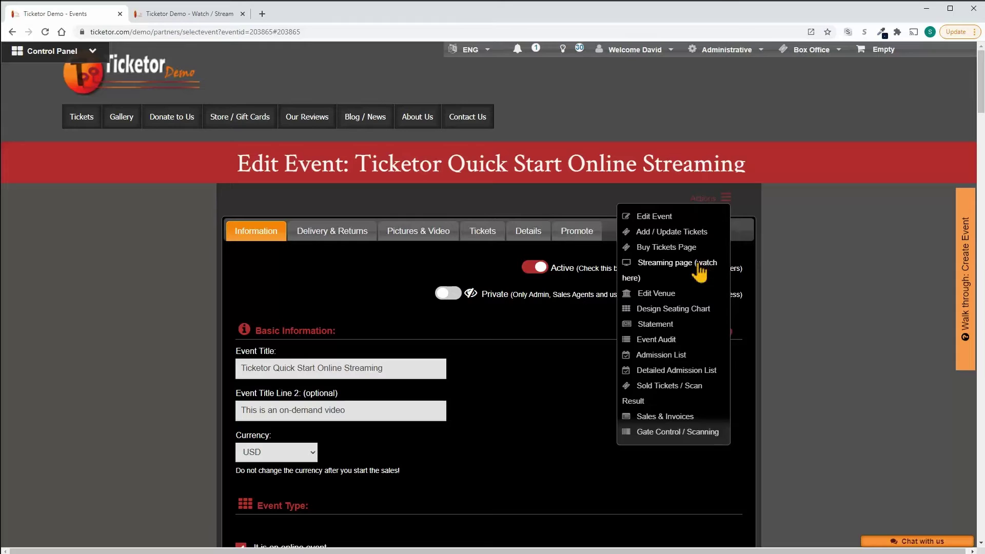
{"action": "right_click", "coordinate": [653, 431]}
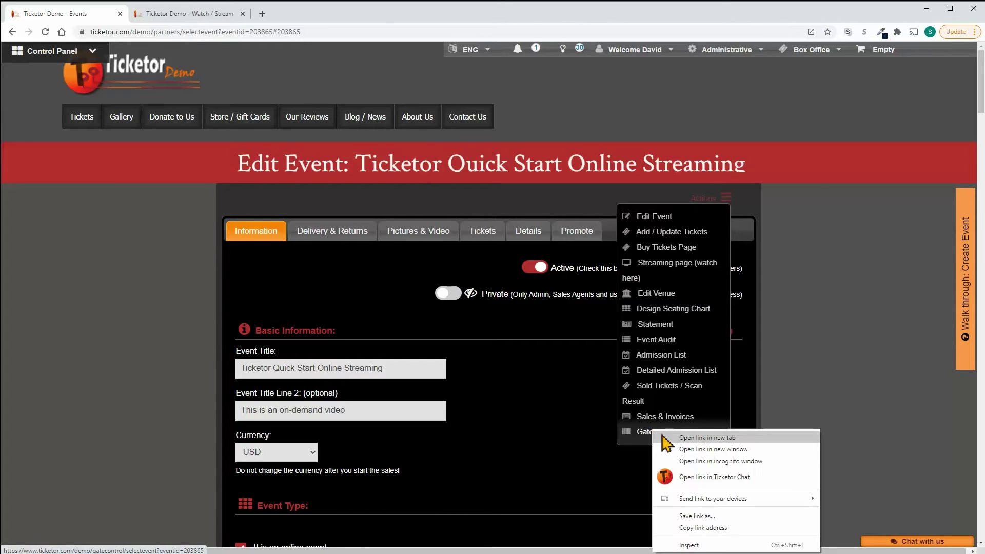
{"action": "left_click", "coordinate": [707, 437]}
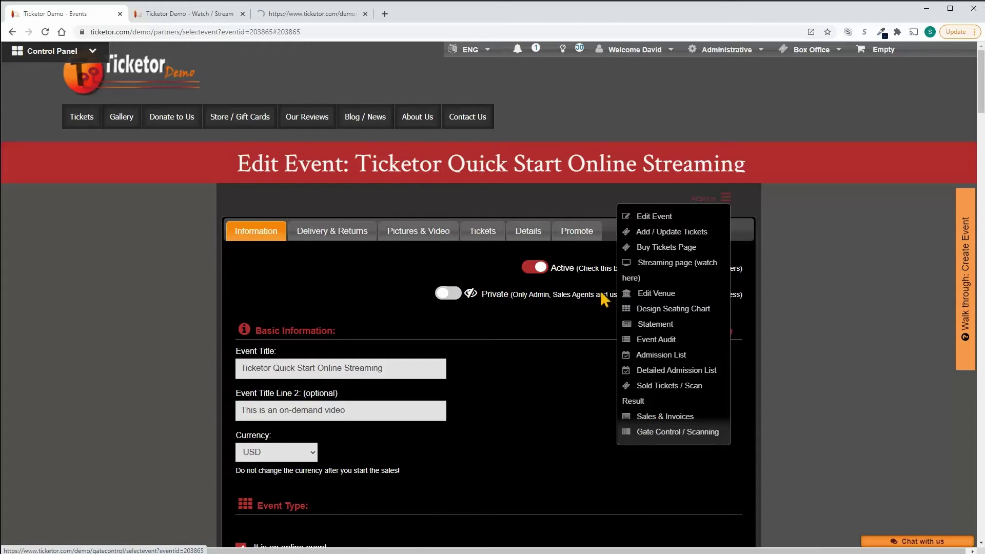
{"action": "left_click", "coordinate": [309, 16]}
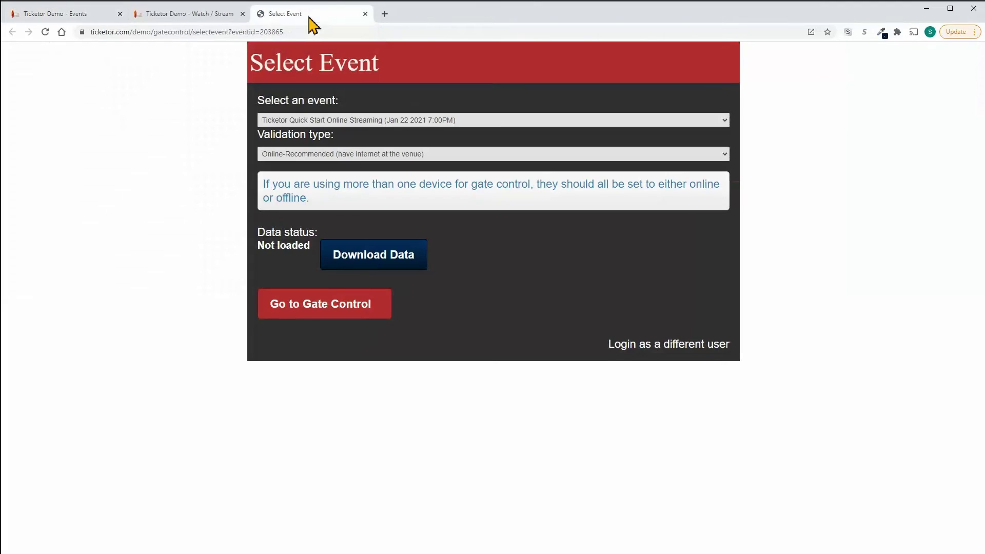
Step: Download the event's gate control data and switch its gate control to Exiting mode
{"action": "left_click", "coordinate": [344, 305]}
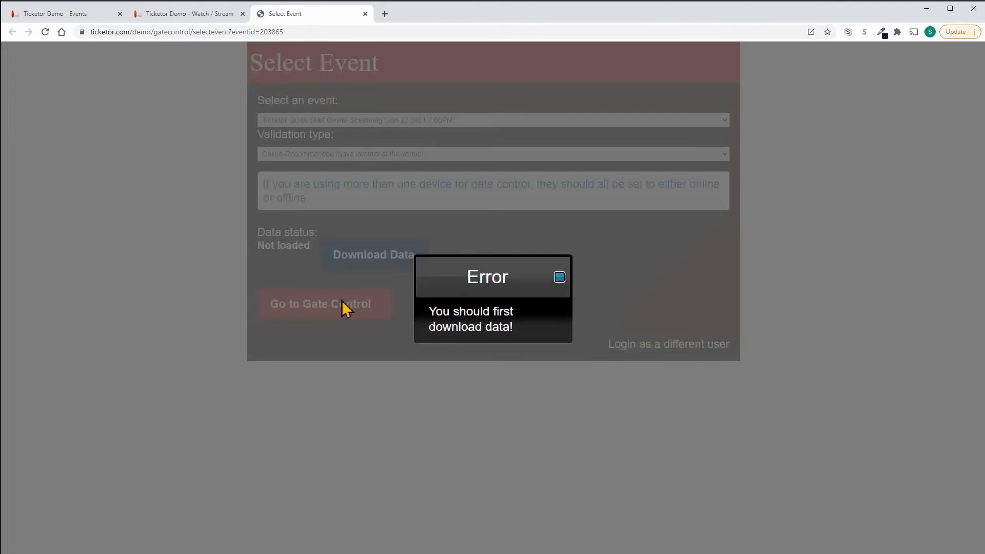
{"action": "left_click", "coordinate": [560, 277]}
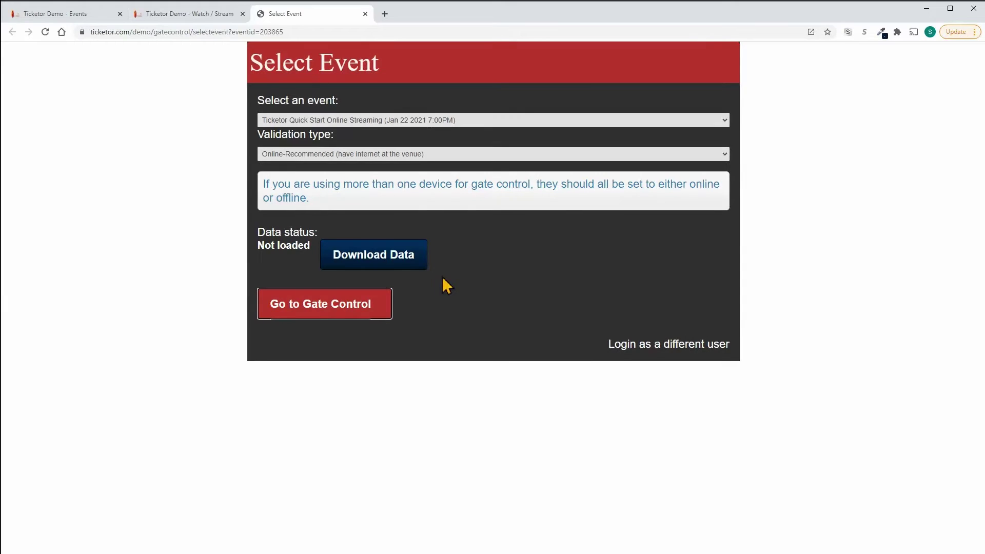
{"action": "left_click", "coordinate": [395, 257]}
{"action": "left_click", "coordinate": [349, 313]}
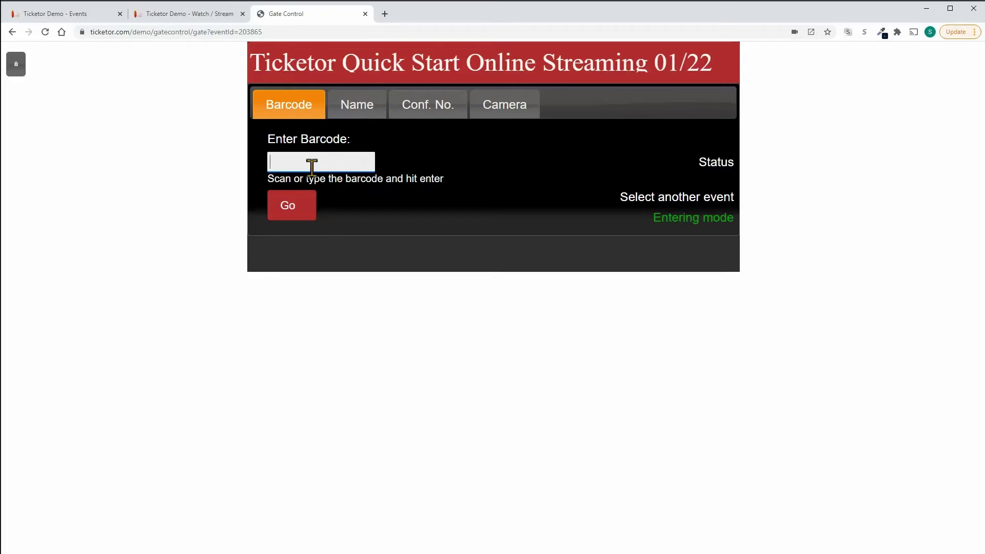
{"action": "left_click", "coordinate": [672, 229]}
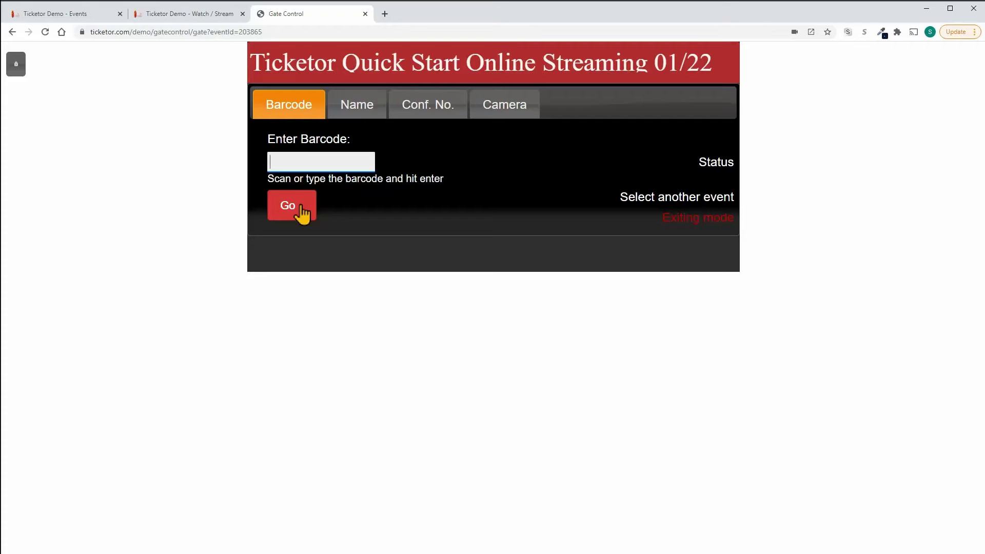
Step: Open the ticket purchase page of the Ticketor Quick Start Online Streaming event from the site's ticket listing
{"action": "left_click", "coordinate": [108, 14]}
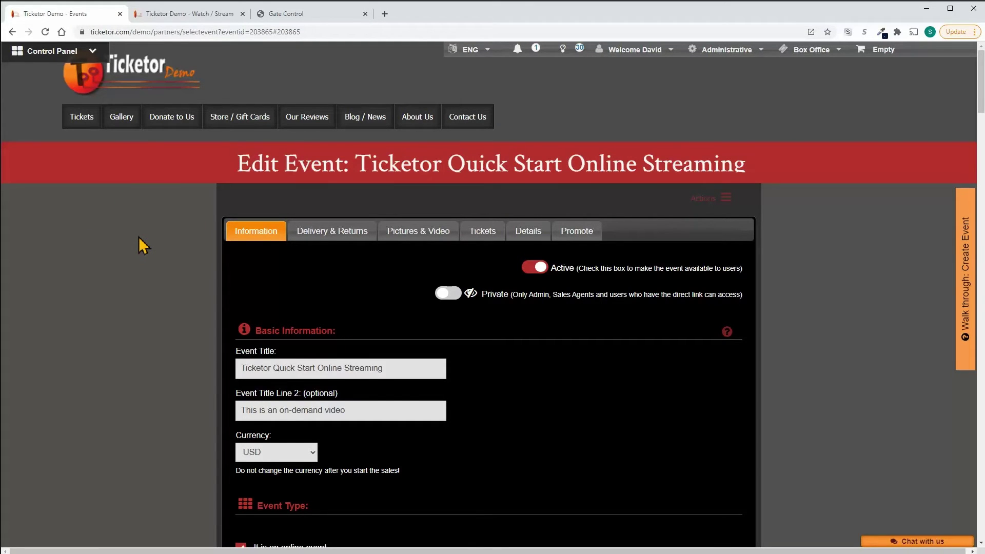
{"action": "left_click", "coordinate": [84, 126]}
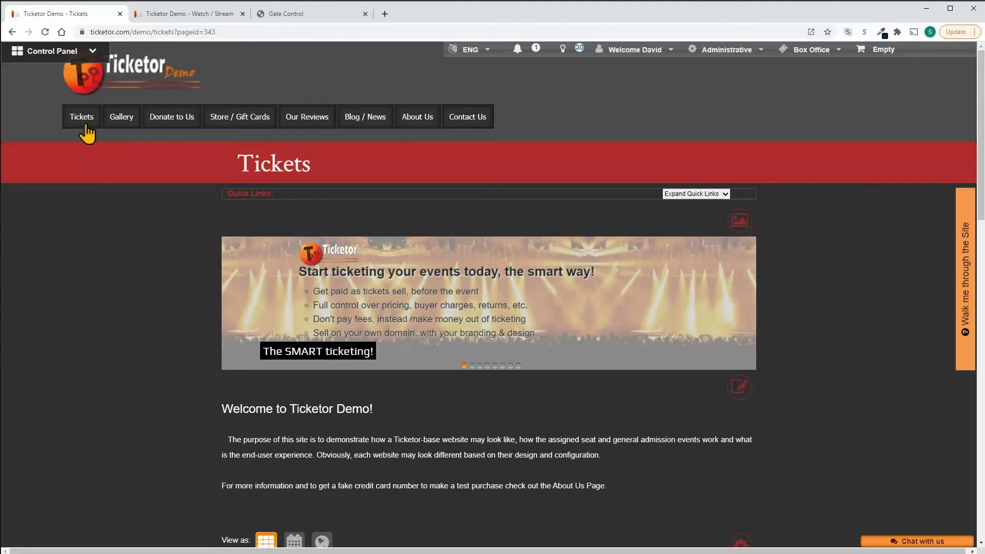
{"action": "scroll", "coordinate": [82, 213], "scroll_direction": "down", "scroll_amount": 10}
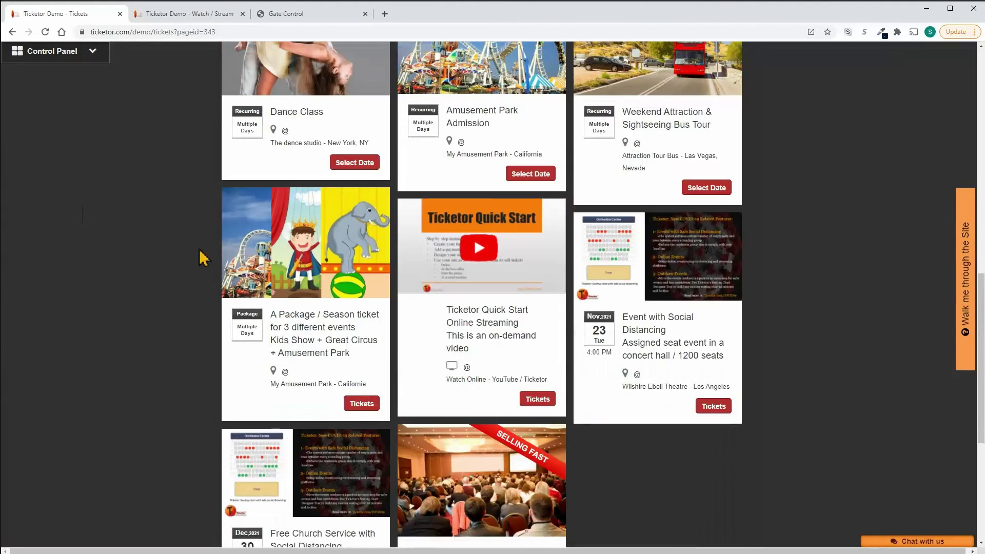
{"action": "left_click", "coordinate": [534, 402]}
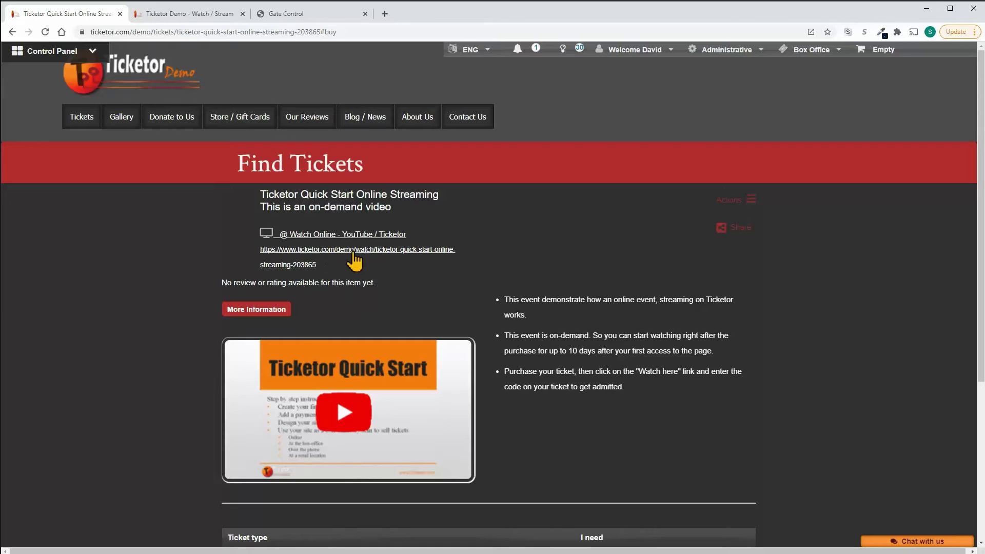
Step: Open the event's watch link in a new browser tab and leave the stream there
{"action": "right_click", "coordinate": [398, 253]}
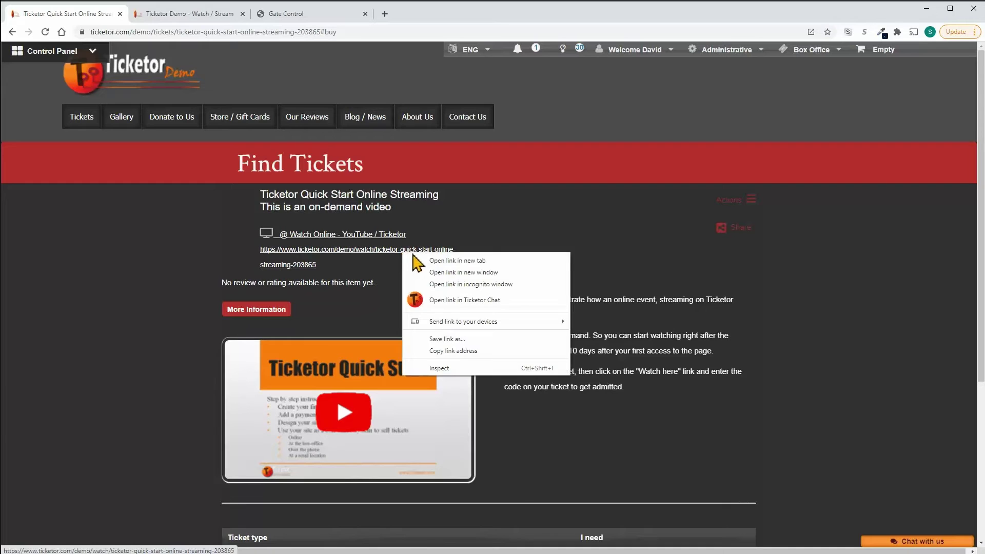
{"action": "left_click", "coordinate": [415, 257]}
{"action": "left_click", "coordinate": [436, 15]}
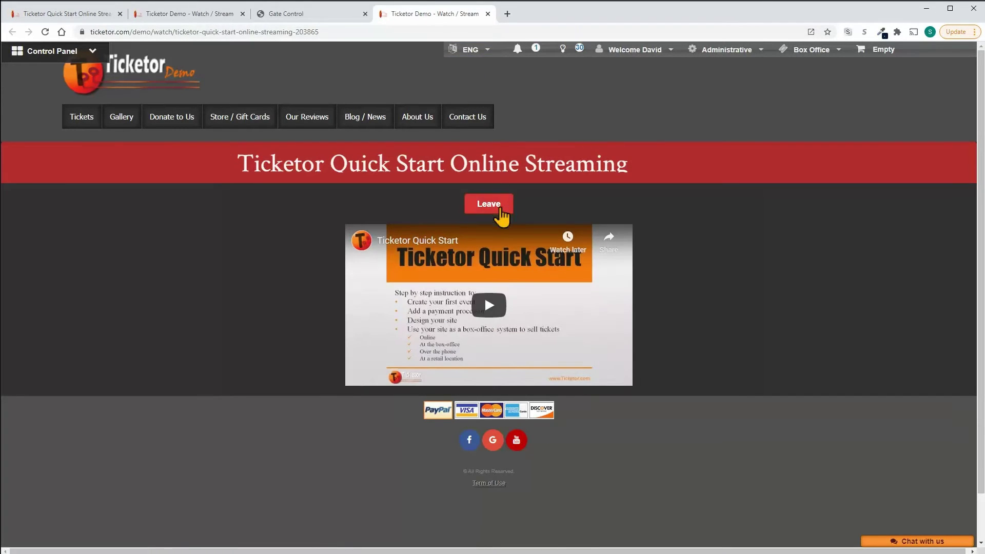
{"action": "left_click", "coordinate": [500, 209]}
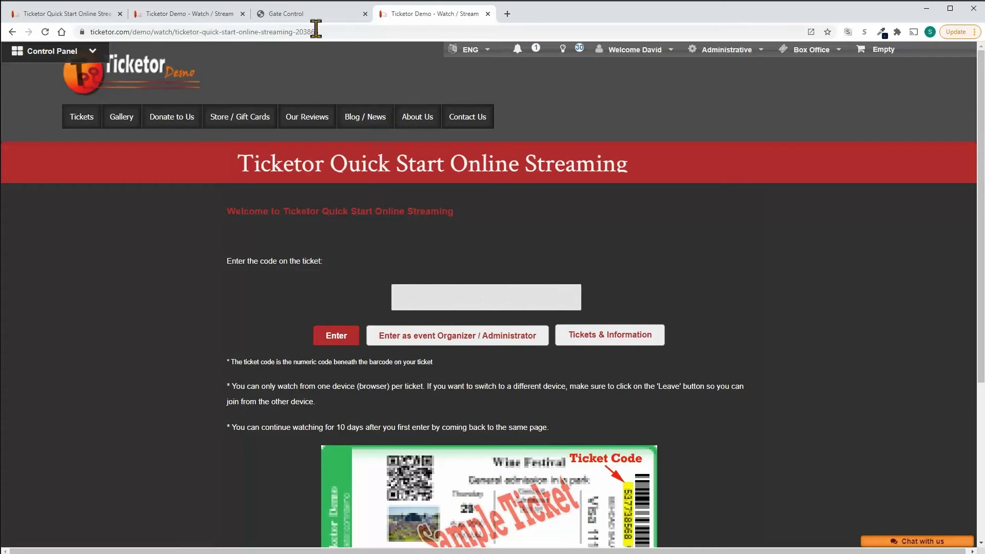
Step: Add one USD $10.00 ticket for the streaming event to the cart and check out with cash payment
{"action": "left_click", "coordinate": [177, 16]}
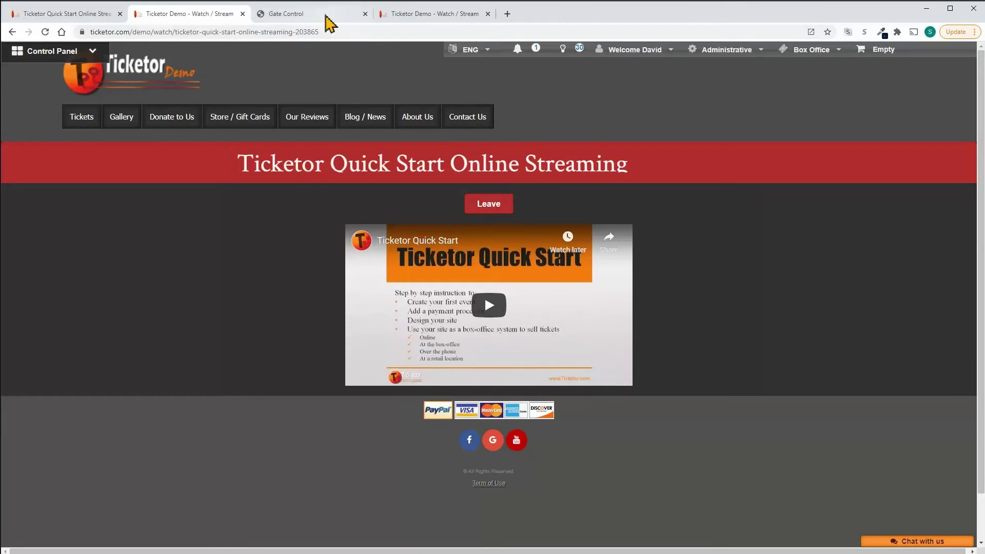
{"action": "left_click", "coordinate": [303, 15]}
{"action": "left_click", "coordinate": [92, 17]}
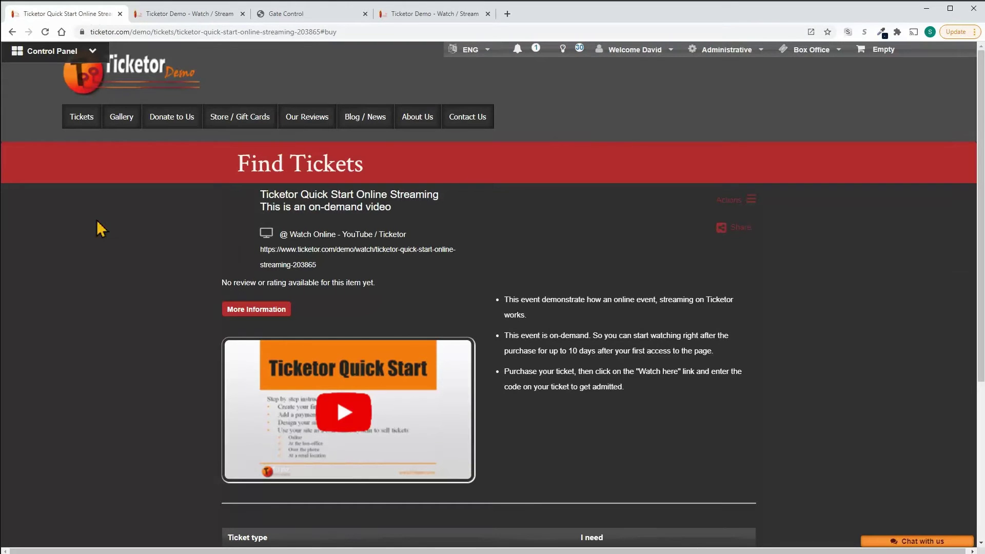
{"action": "scroll", "coordinate": [339, 306], "scroll_direction": "down", "scroll_amount": 4}
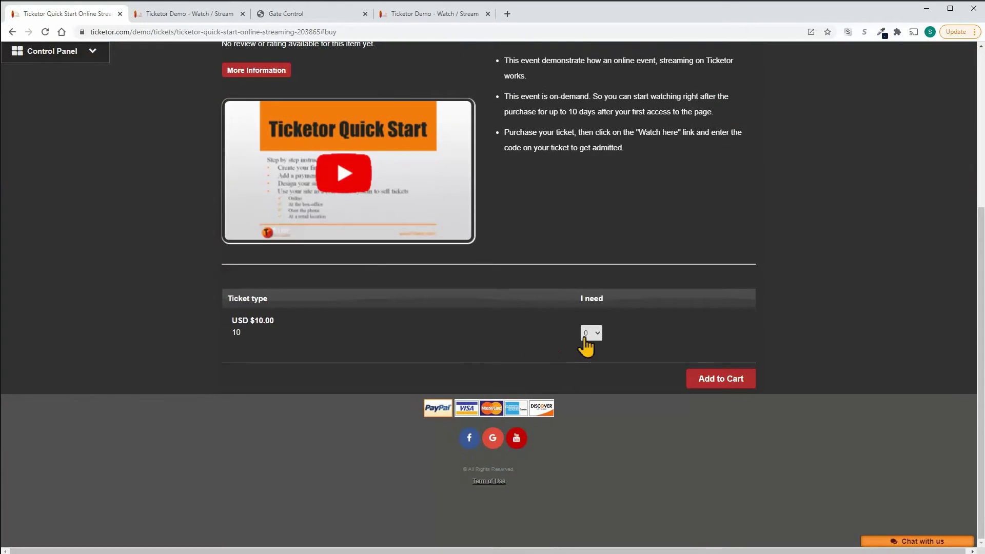
{"action": "left_click", "coordinate": [589, 334]}
{"action": "left_click", "coordinate": [588, 366]}
{"action": "left_click", "coordinate": [713, 379]}
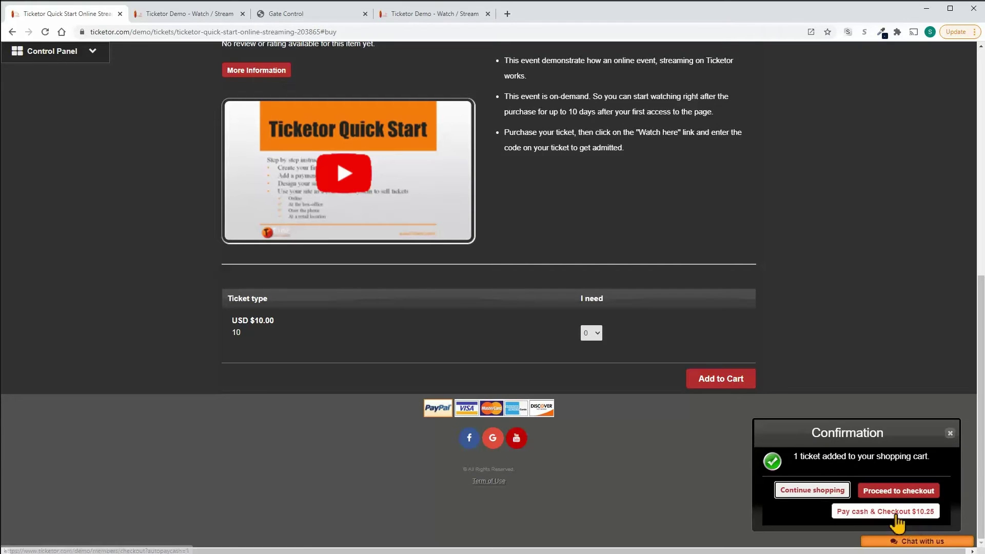
{"action": "left_click", "coordinate": [888, 511]}
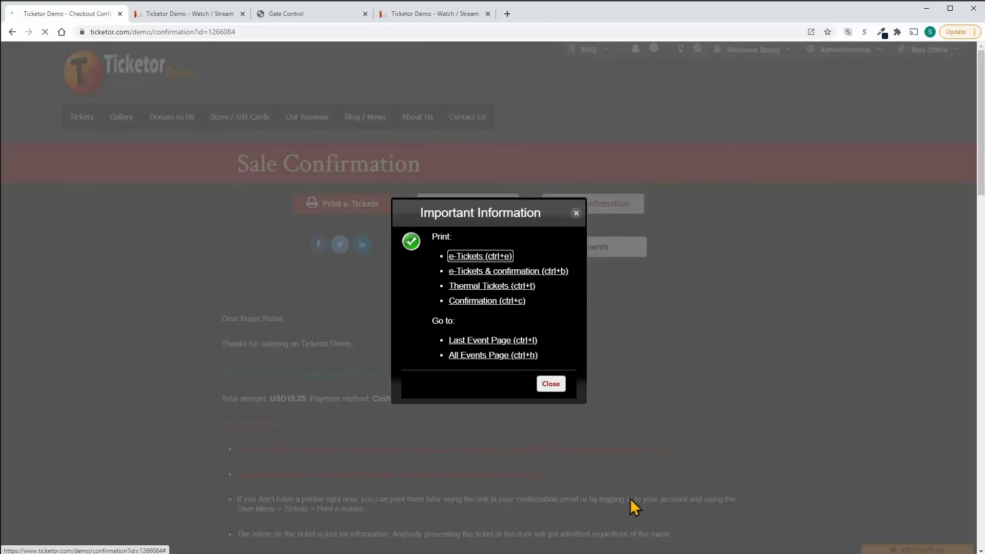
Step: Examine the purchased e-ticket and locate its ticket code in the sale confirmation
{"action": "scroll", "coordinate": [553, 396], "scroll_direction": "down", "scroll_amount": 20}
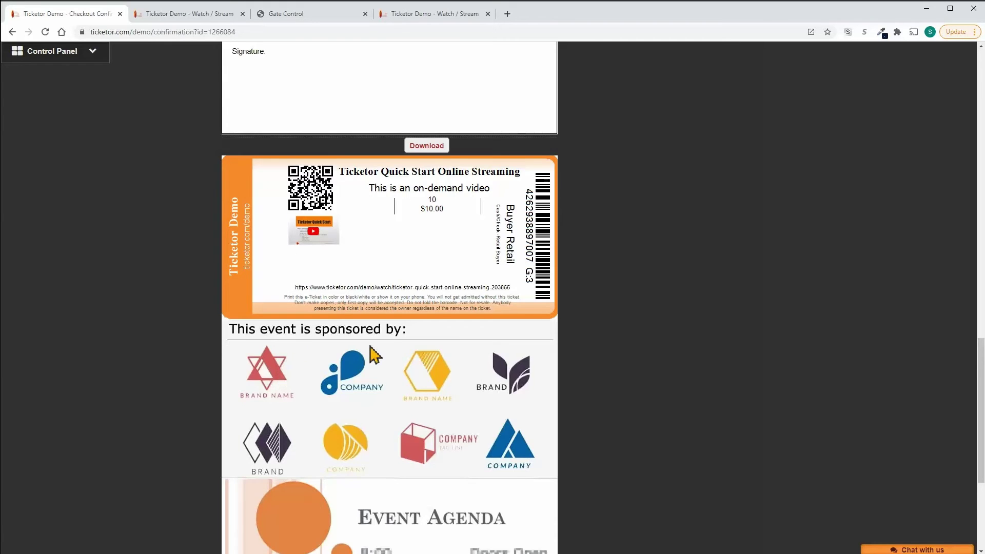
{"action": "scroll", "coordinate": [377, 355], "scroll_direction": "up", "scroll_amount": 4}
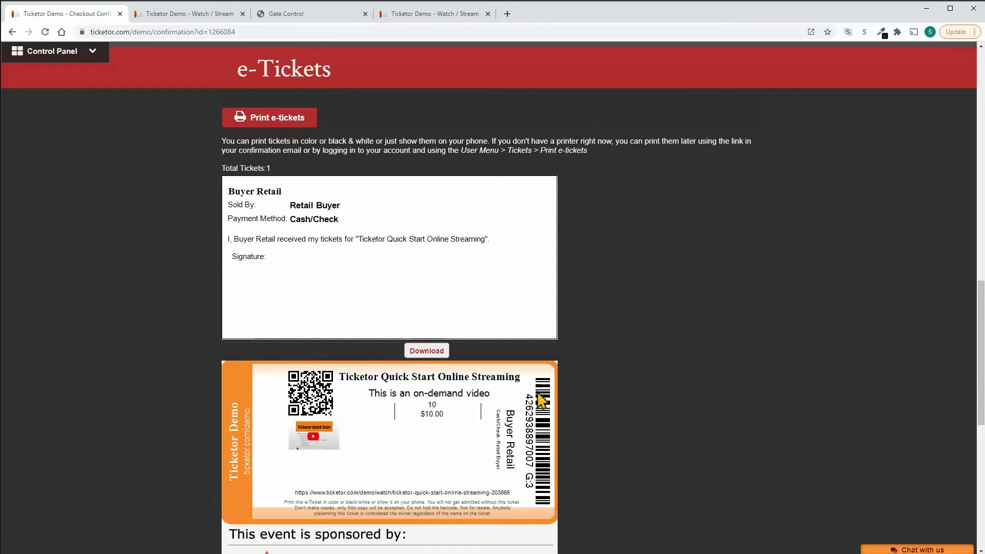
{"action": "scroll", "coordinate": [436, 415], "scroll_direction": "up", "scroll_amount": 10}
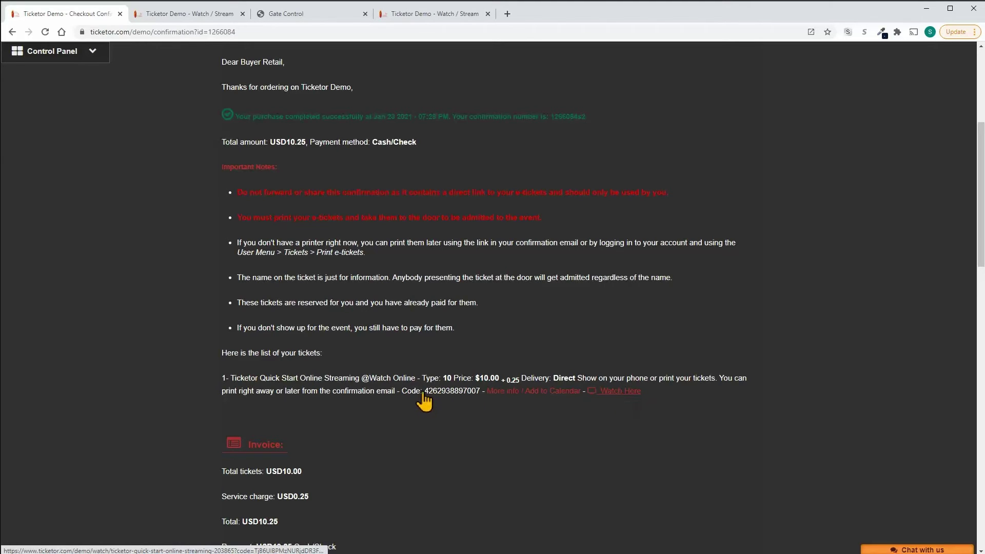
{"action": "double_click", "coordinate": [458, 392]}
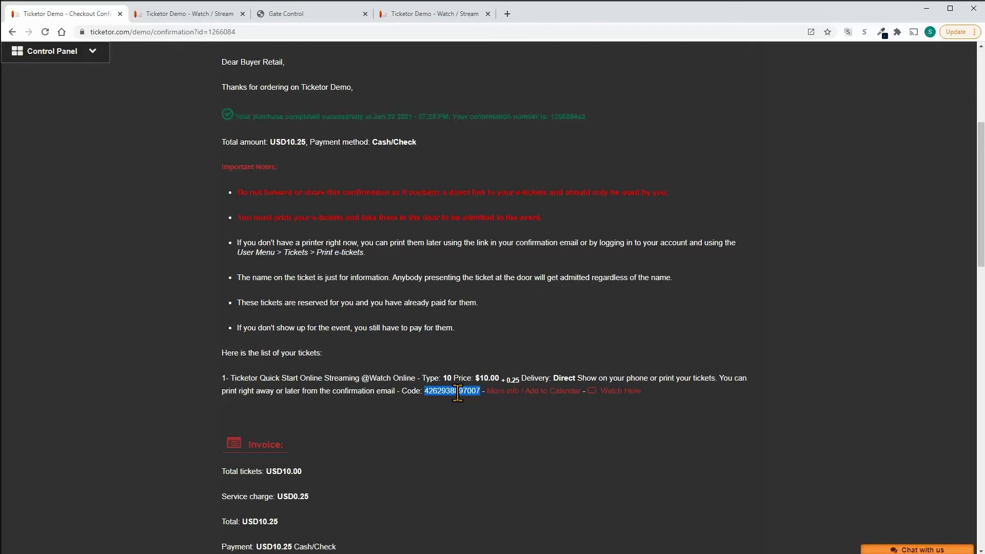
{"action": "key", "text": "ctrl+p"}
{"action": "key", "text": "Escape"}
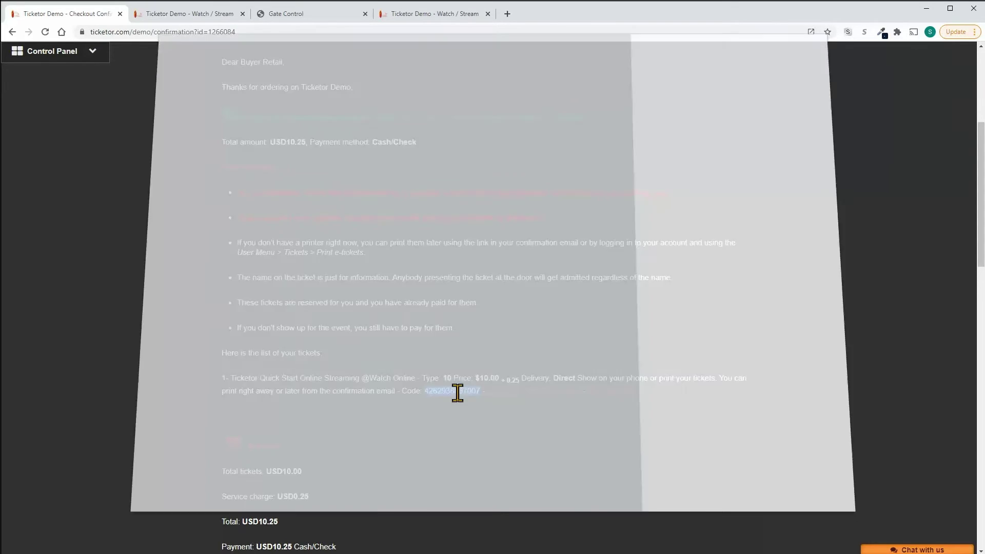
{"action": "key", "text": "ctrl+p"}
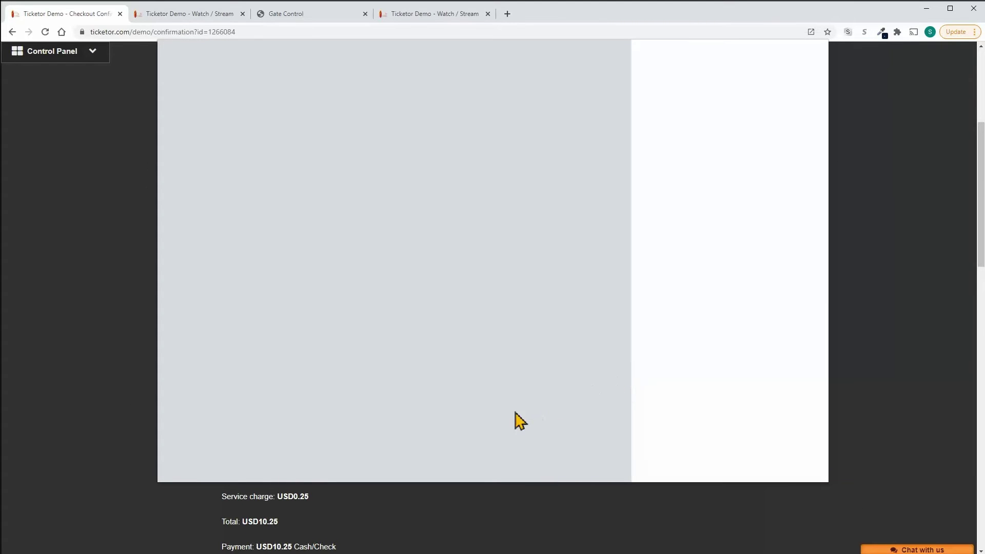
{"action": "key", "text": "Escape"}
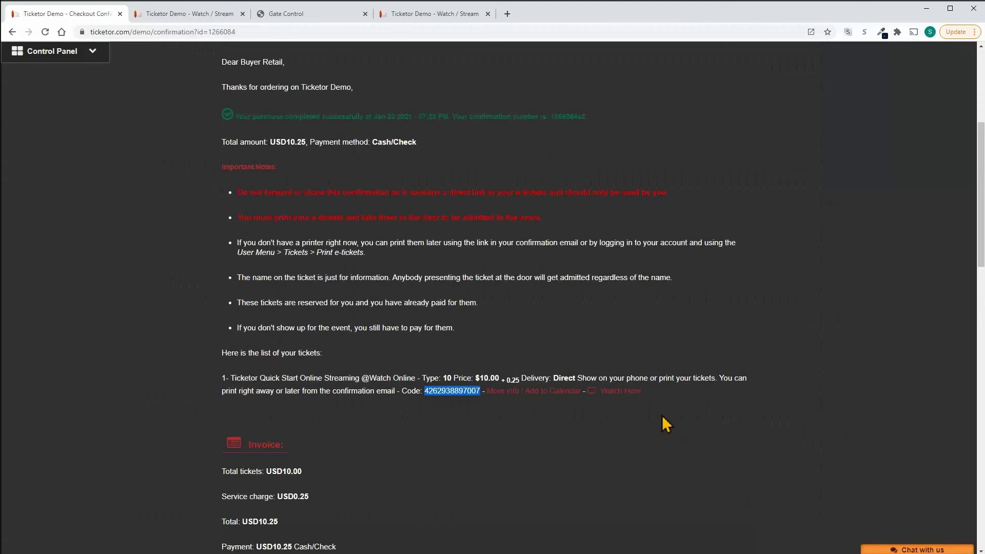
Step: Follow the Watch Here link in the sale confirmation, enter the stream with the prefilled ticket code, and check the page's web address
{"action": "left_click", "coordinate": [616, 394]}
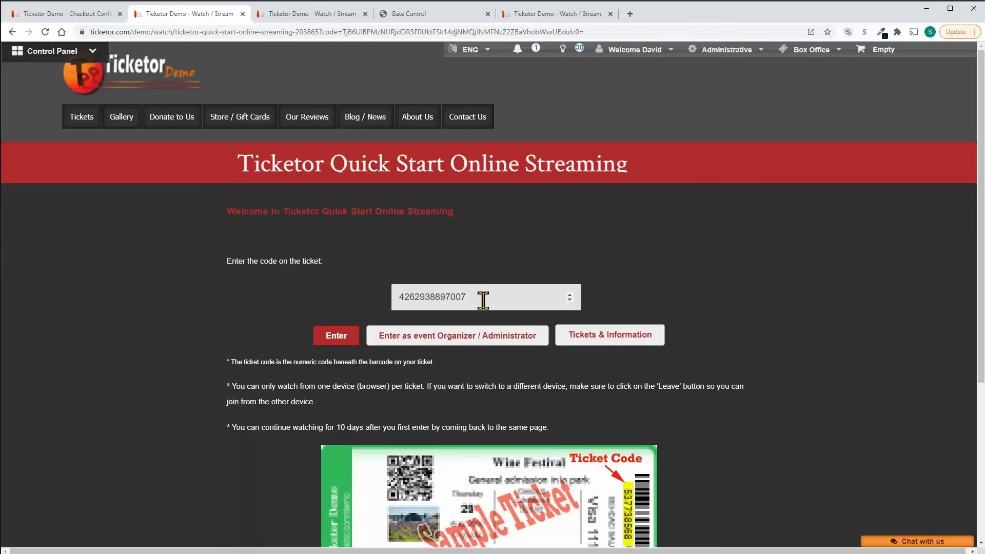
{"action": "left_click", "coordinate": [328, 339]}
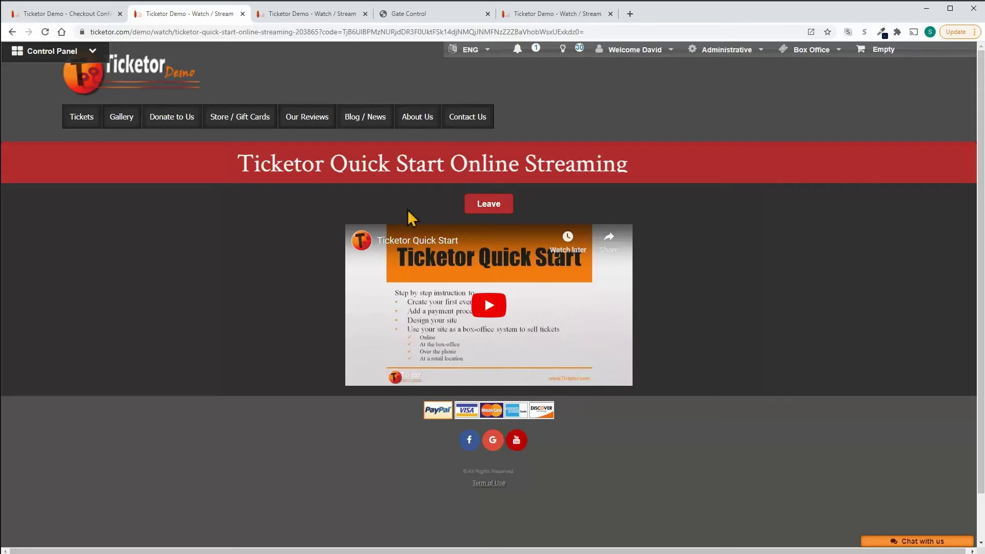
{"action": "left_click_drag", "start_coordinate": [131, 32], "coordinate": [88, 35]}
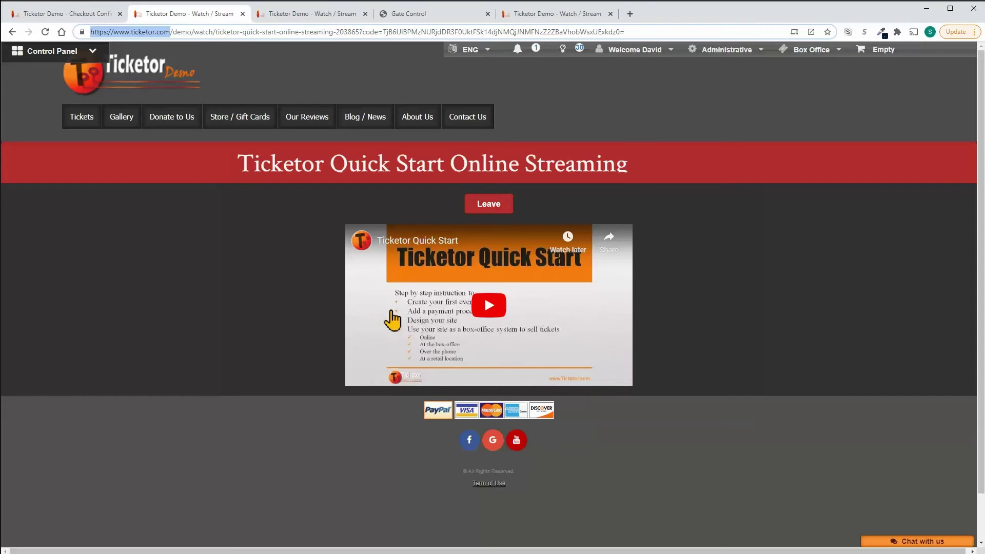
Step: Open the Ticketor Quick Start Online Streaming event for editing from the site's ticket listing
{"action": "left_click", "coordinate": [85, 120]}
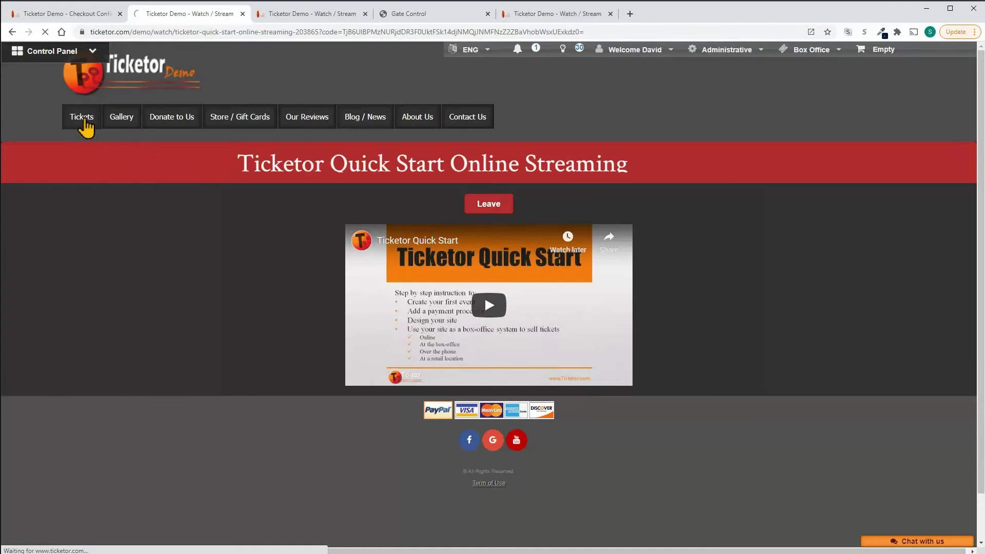
{"action": "scroll", "coordinate": [108, 349], "scroll_direction": "down", "scroll_amount": 5}
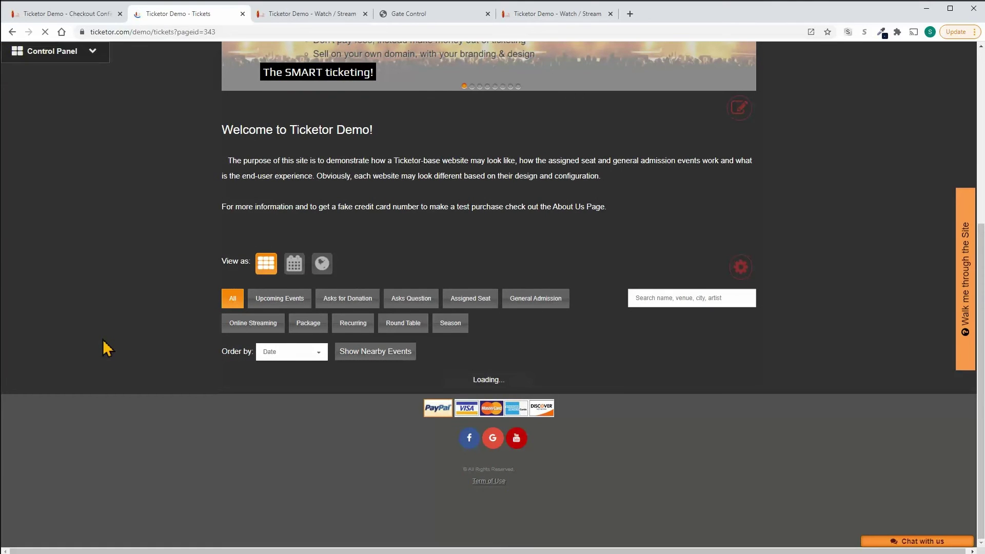
{"action": "scroll", "coordinate": [107, 349], "scroll_direction": "down", "scroll_amount": 8}
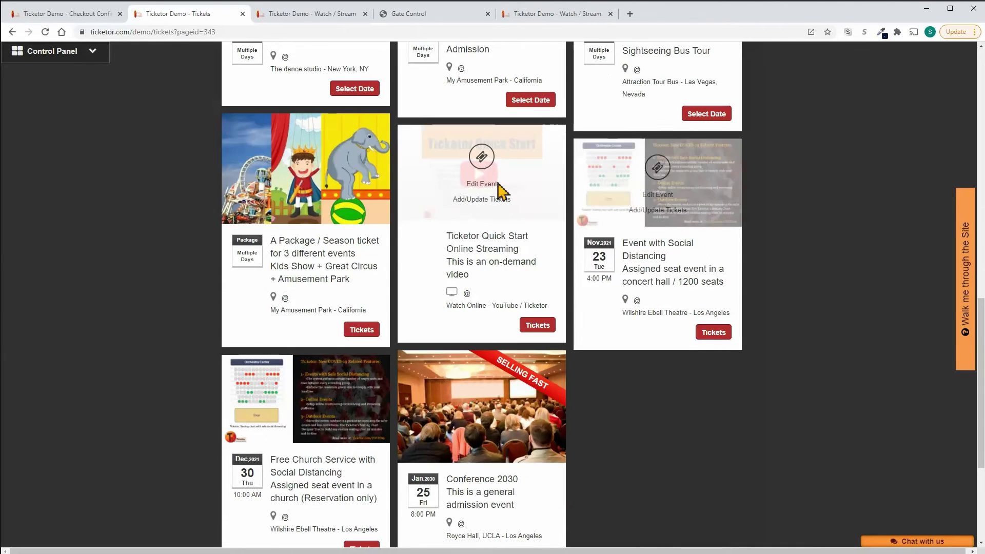
{"action": "left_click", "coordinate": [484, 185]}
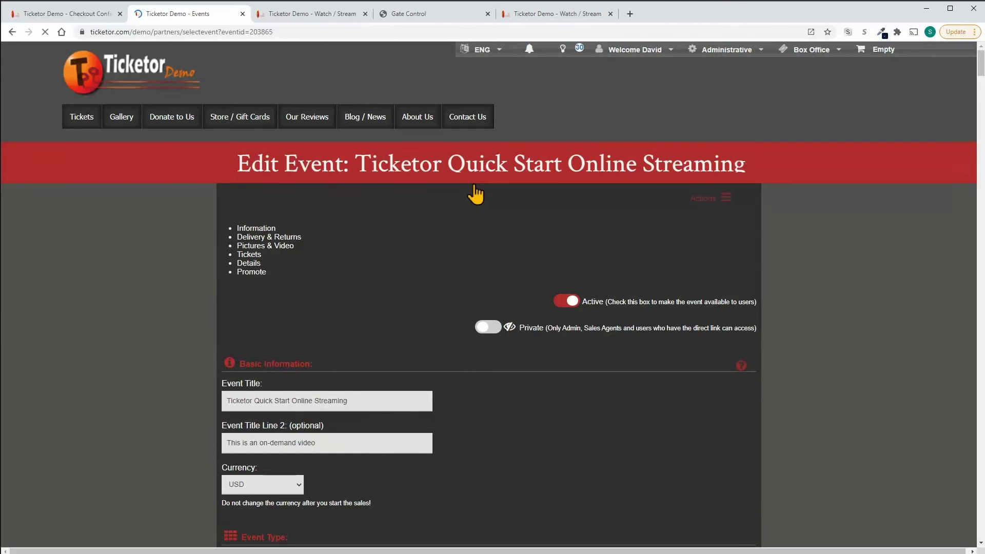
Step: Review the event's streaming options, viewing period, event type, genre and venue settings
{"action": "scroll", "coordinate": [419, 256], "scroll_direction": "down", "scroll_amount": 4}
{"action": "scroll", "coordinate": [419, 262], "scroll_direction": "down", "scroll_amount": 6}
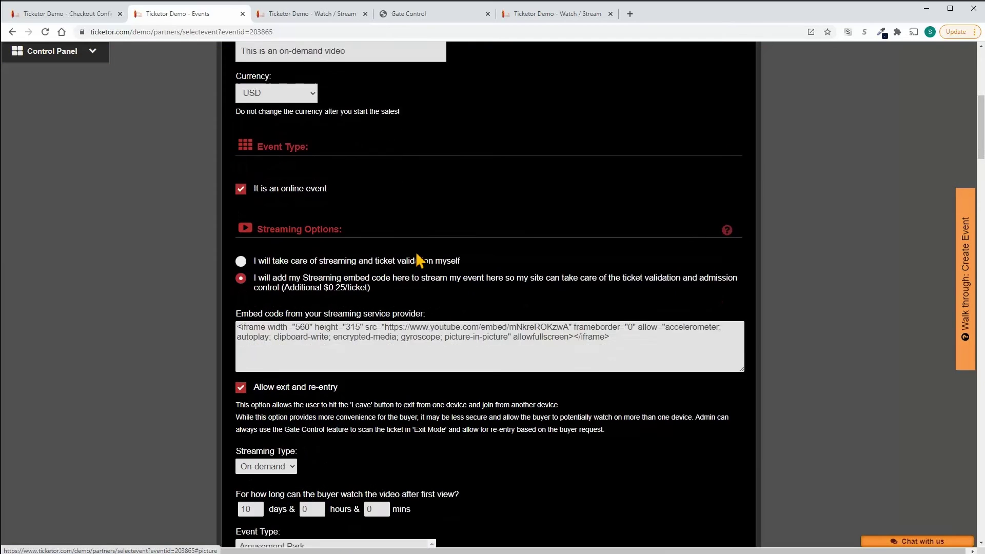
{"action": "scroll", "coordinate": [415, 251], "scroll_direction": "down", "scroll_amount": 4}
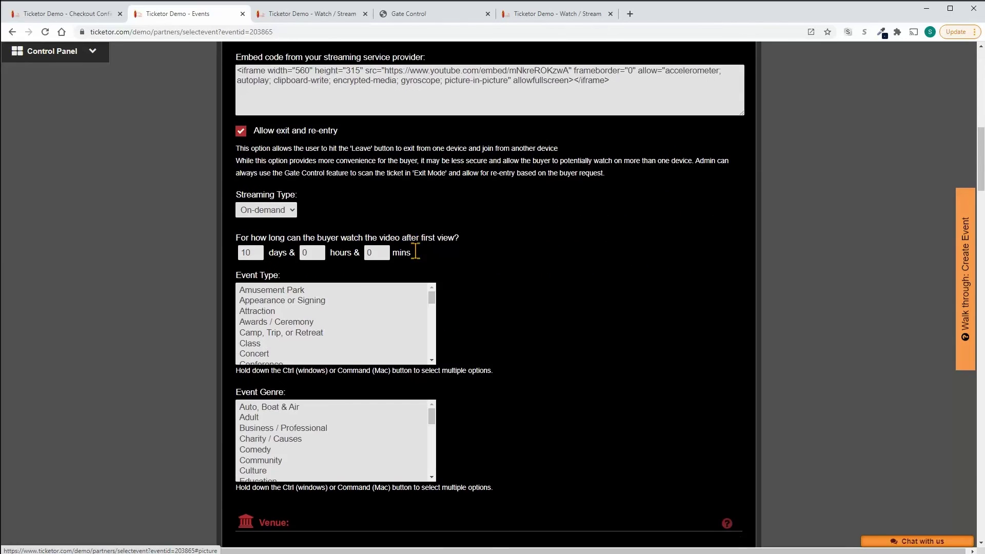
{"action": "scroll", "coordinate": [418, 259], "scroll_direction": "down", "scroll_amount": 2}
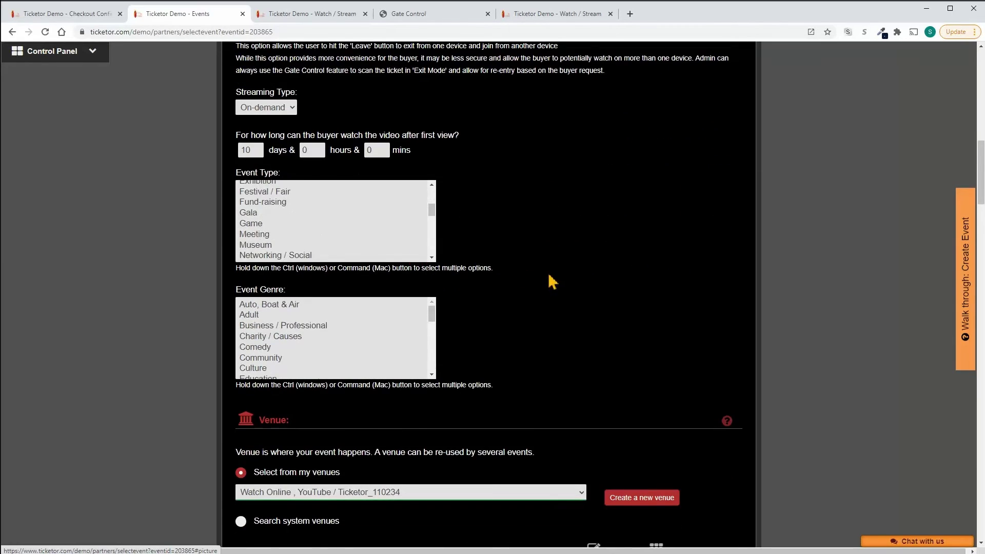
{"action": "scroll", "coordinate": [550, 279], "scroll_direction": "down", "scroll_amount": 2}
{"action": "scroll", "coordinate": [540, 279], "scroll_direction": "up", "scroll_amount": 4}
{"action": "scroll", "coordinate": [543, 279], "scroll_direction": "down", "scroll_amount": 5}
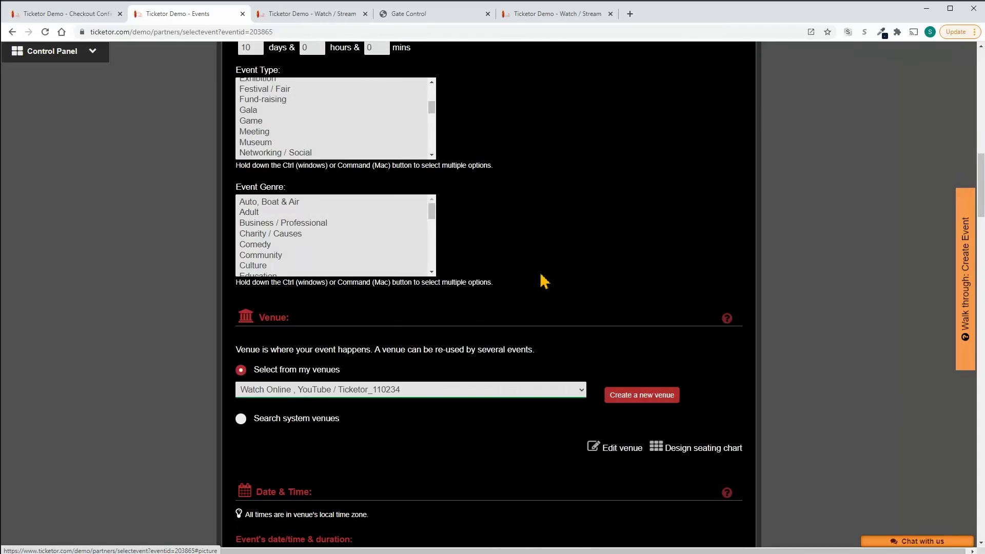
{"action": "scroll", "coordinate": [506, 248], "scroll_direction": "up", "scroll_amount": 5}
{"action": "scroll", "coordinate": [505, 248], "scroll_direction": "up", "scroll_amount": 4}
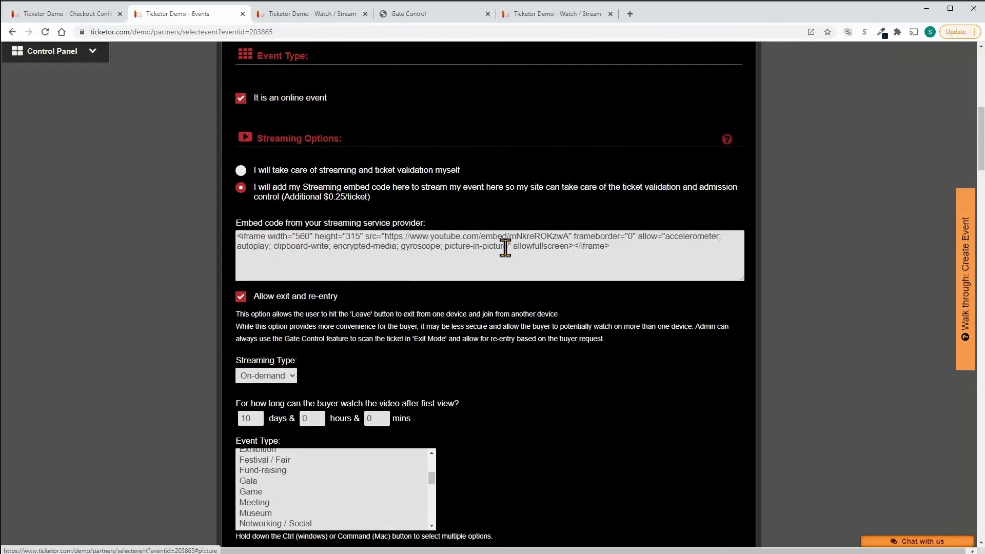
Step: Open the event's Watch Online venue for editing, examine its name, region, URL and time zone fields, and close it
{"action": "scroll", "coordinate": [448, 339], "scroll_direction": "down", "scroll_amount": 8}
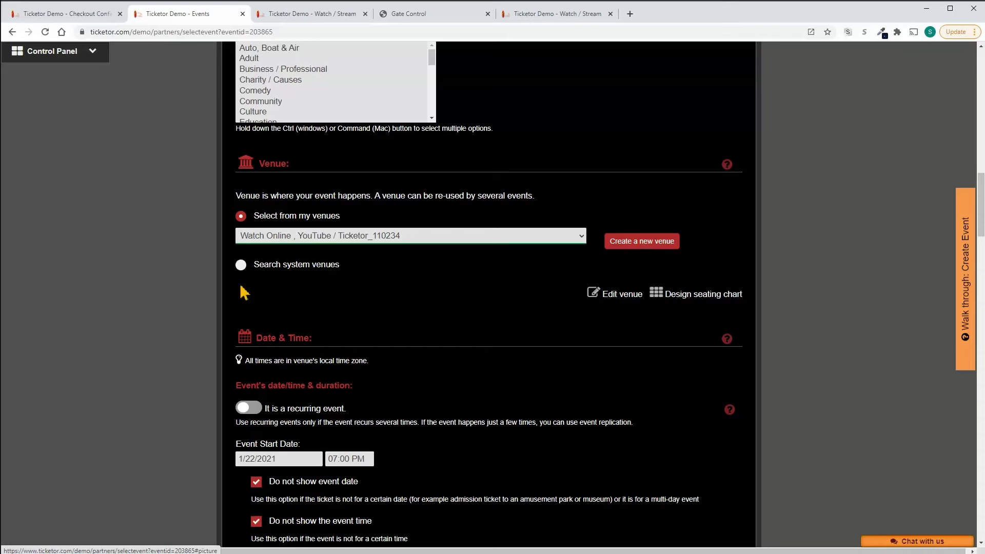
{"action": "left_click", "coordinate": [621, 295]}
{"action": "left_click", "coordinate": [365, 323]}
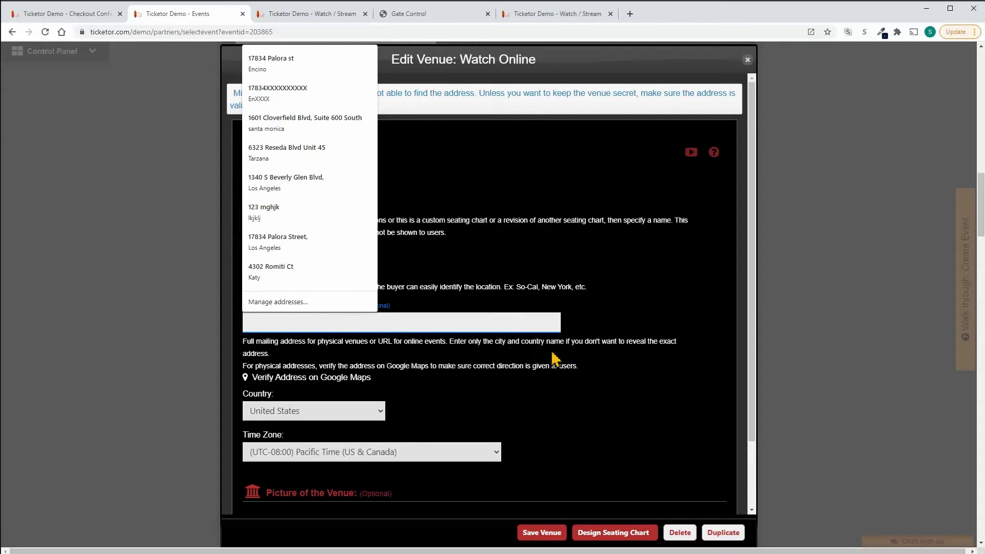
{"action": "left_click", "coordinate": [585, 339]}
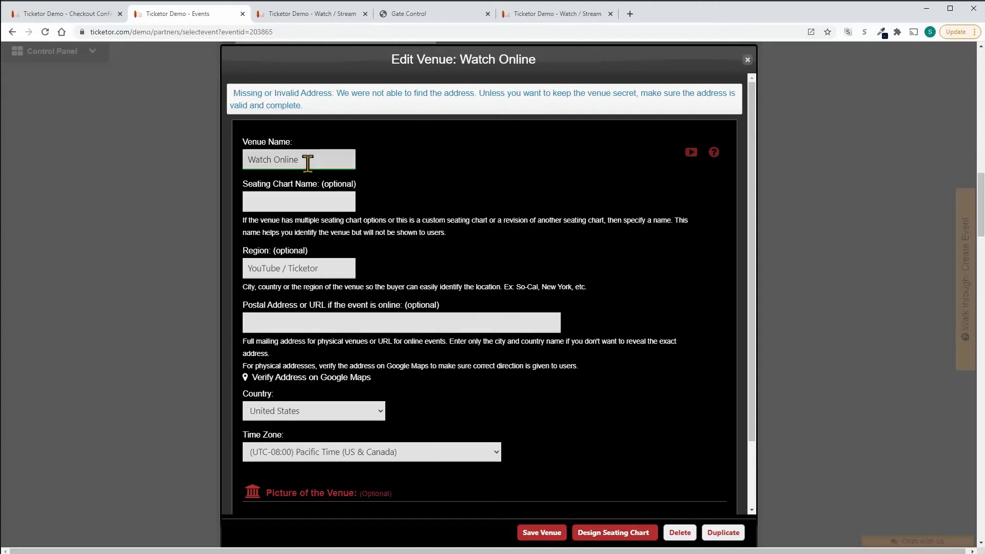
{"action": "left_click_drag", "start_coordinate": [308, 159], "coordinate": [239, 162]}
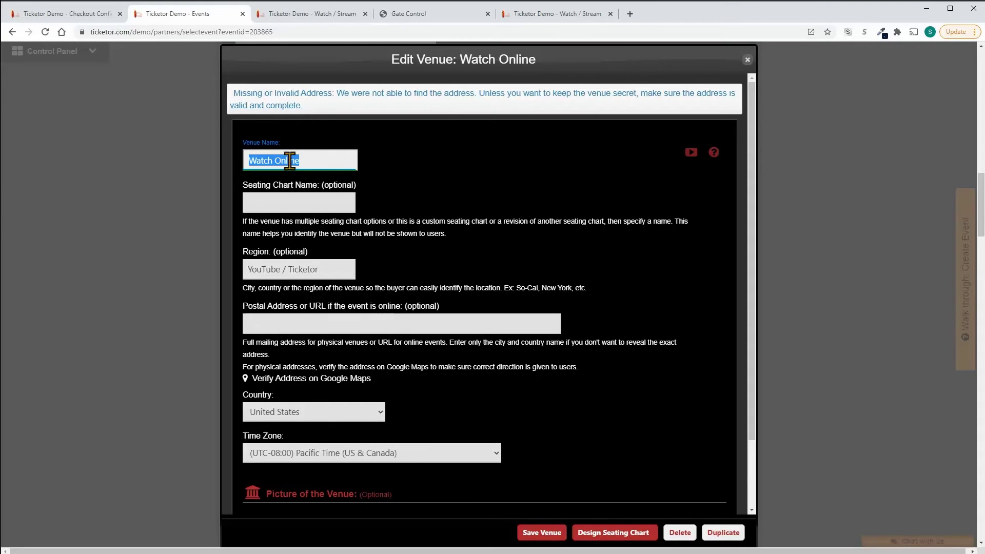
{"action": "left_click", "coordinate": [297, 268]}
{"action": "left_click_drag", "start_coordinate": [296, 268], "coordinate": [245, 267]}
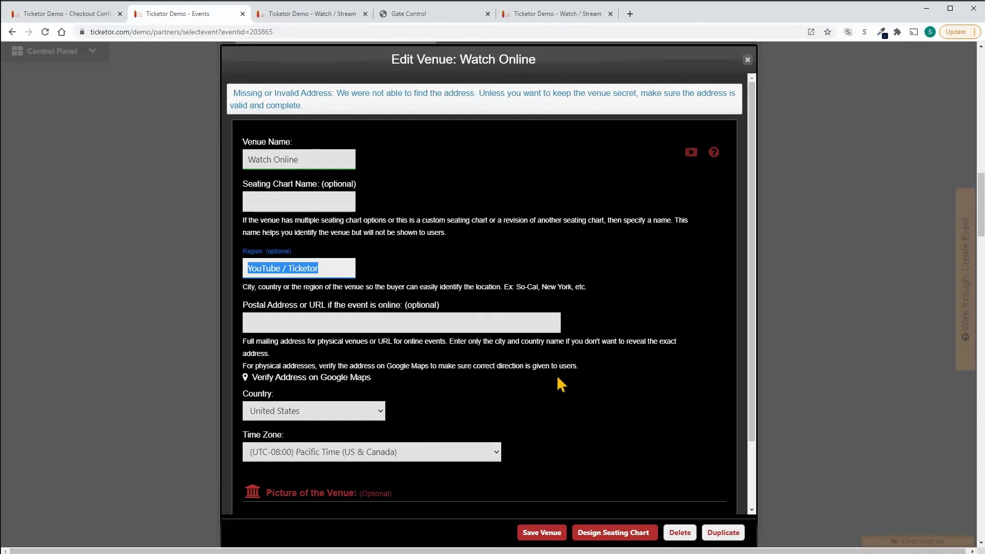
{"action": "scroll", "coordinate": [557, 381], "scroll_direction": "down", "scroll_amount": 2}
{"action": "scroll", "coordinate": [557, 388], "scroll_direction": "down", "scroll_amount": 1}
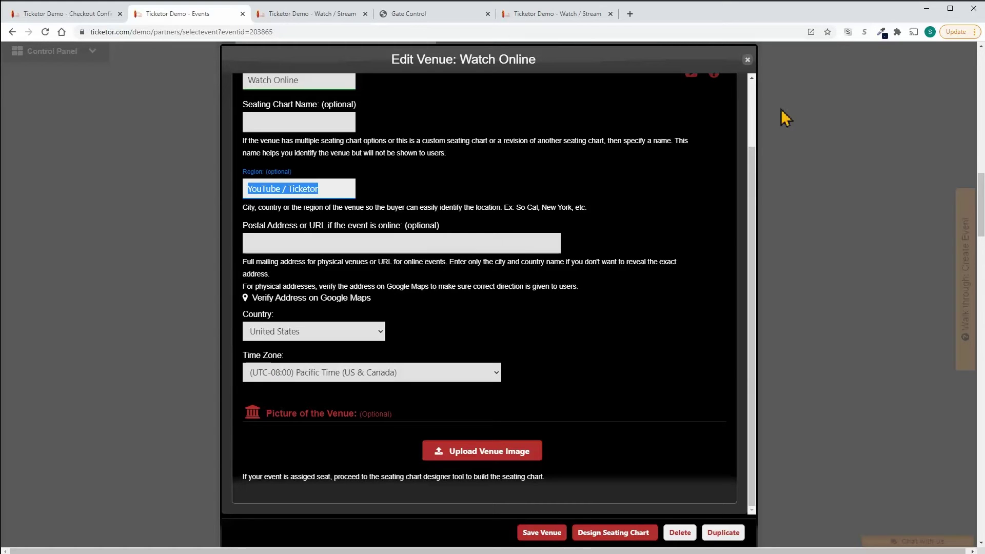
{"action": "left_click", "coordinate": [748, 61]}
Step: Set the event's streaming option to "I will take care of streaming and ticket validation myself"
{"action": "scroll", "coordinate": [576, 292], "scroll_direction": "up", "scroll_amount": 10}
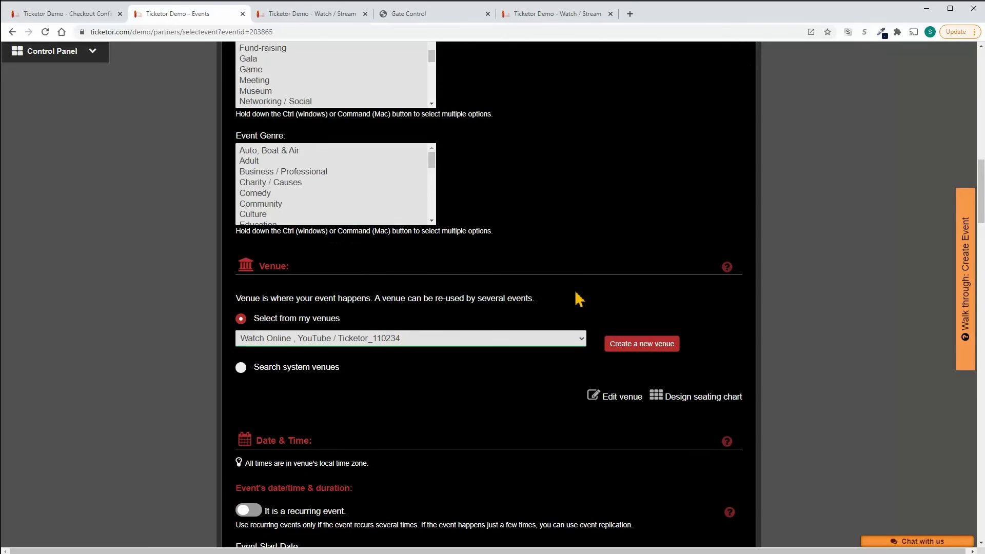
{"action": "scroll", "coordinate": [579, 300], "scroll_direction": "up", "scroll_amount": 2}
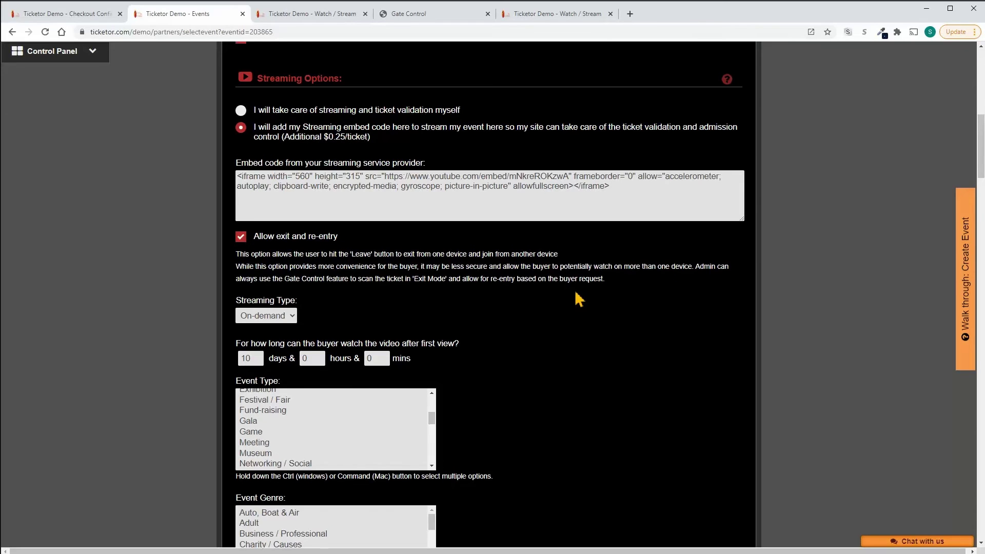
{"action": "left_click", "coordinate": [290, 210]}
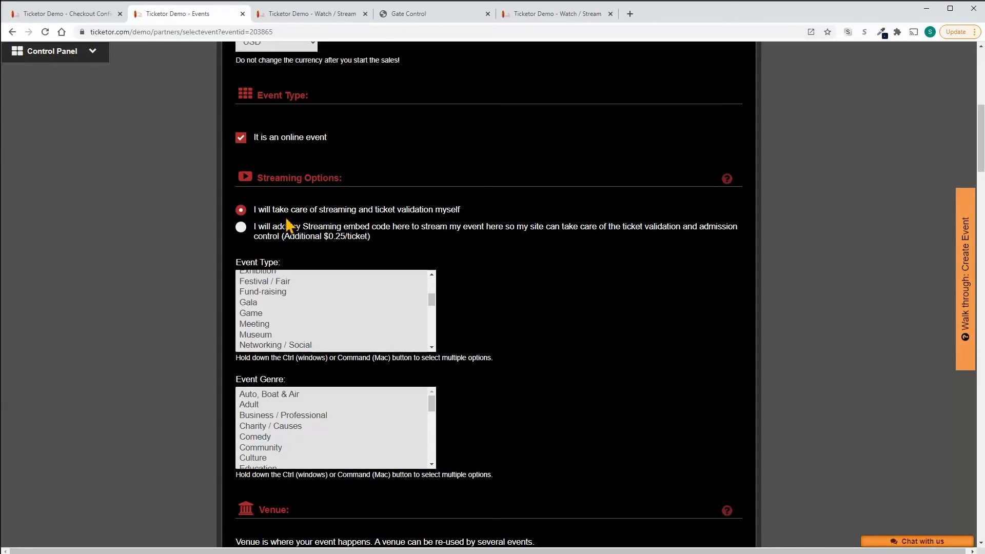
{"action": "scroll", "coordinate": [291, 245], "scroll_direction": "down", "scroll_amount": 1}
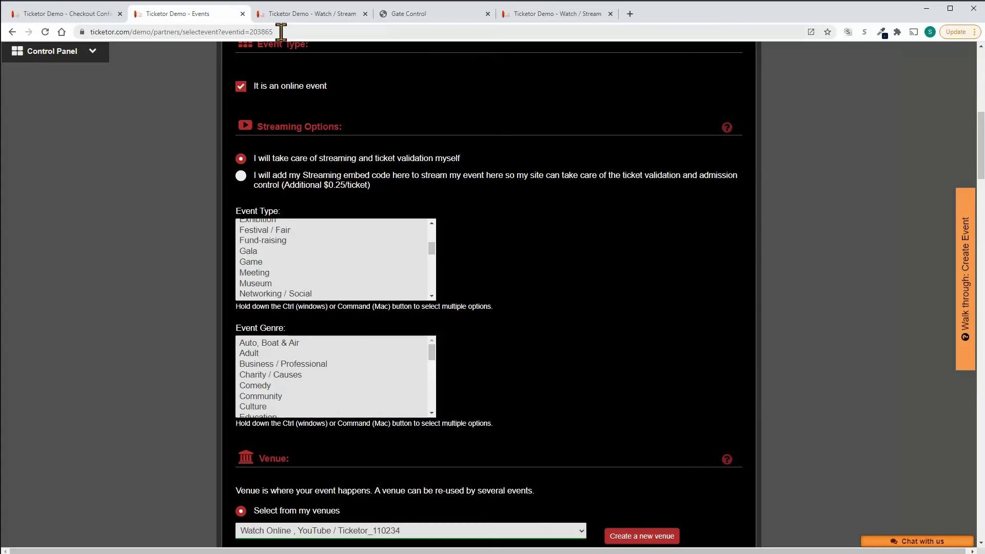
Step: Copy the Ticketor Quick Start video's YouTube address and enter it as the Watch Online venue's URL
{"action": "key", "text": "alt+Tab"}
{"action": "left_click", "coordinate": [249, 32]}
{"action": "key", "text": "ctrl+c"}
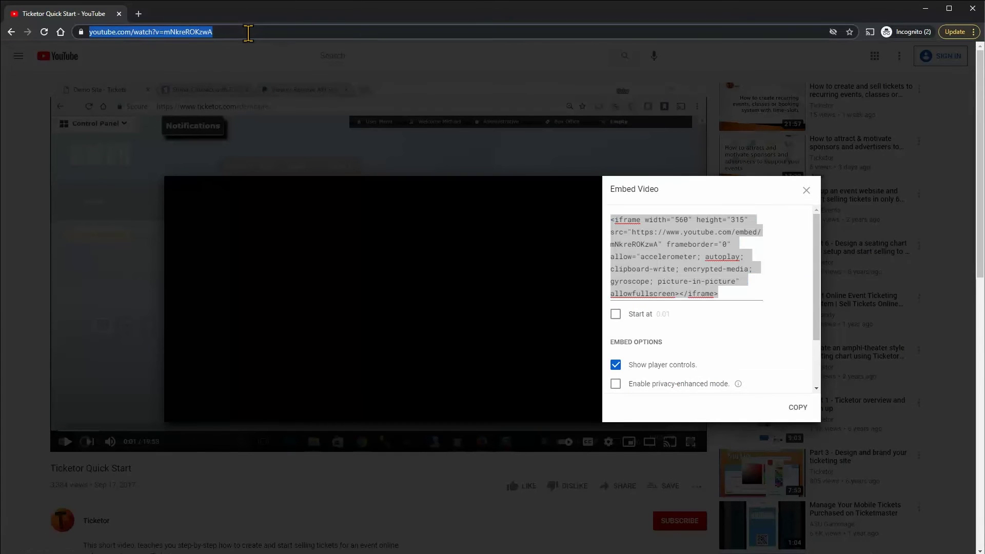
{"action": "key", "text": "alt+Tab"}
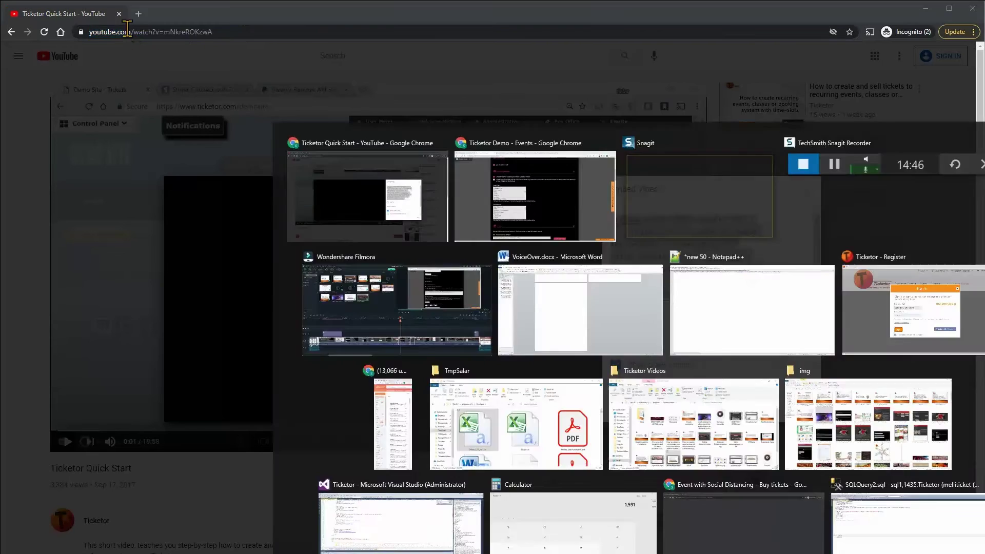
{"action": "scroll", "coordinate": [510, 377], "scroll_direction": "down", "scroll_amount": 5}
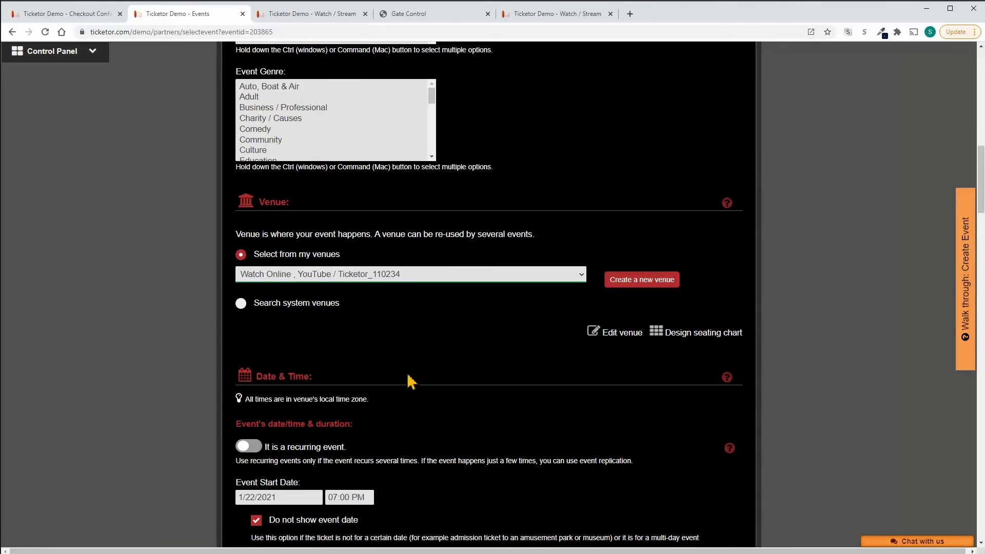
{"action": "left_click", "coordinate": [623, 333]}
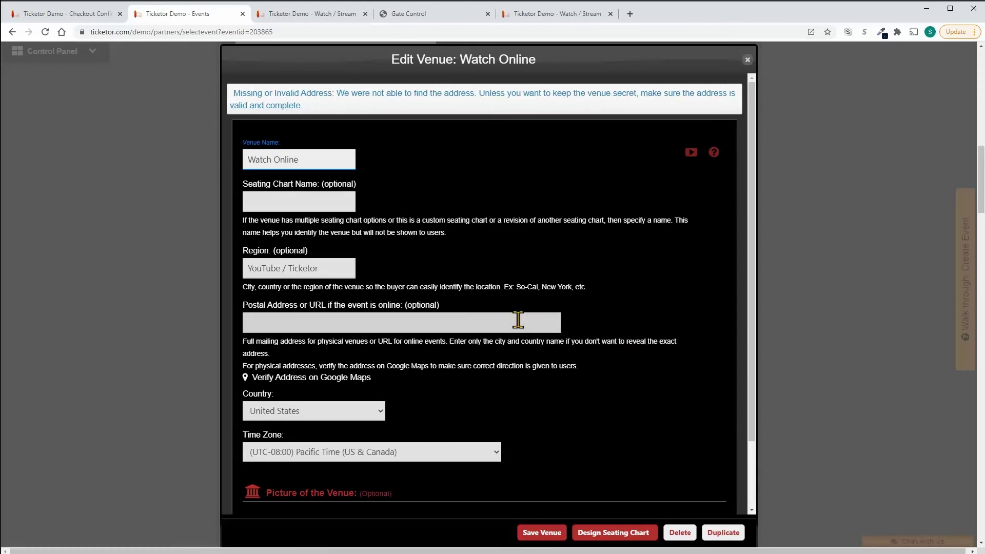
{"action": "left_click", "coordinate": [286, 321]}
{"action": "key", "text": "ctrl+v"}
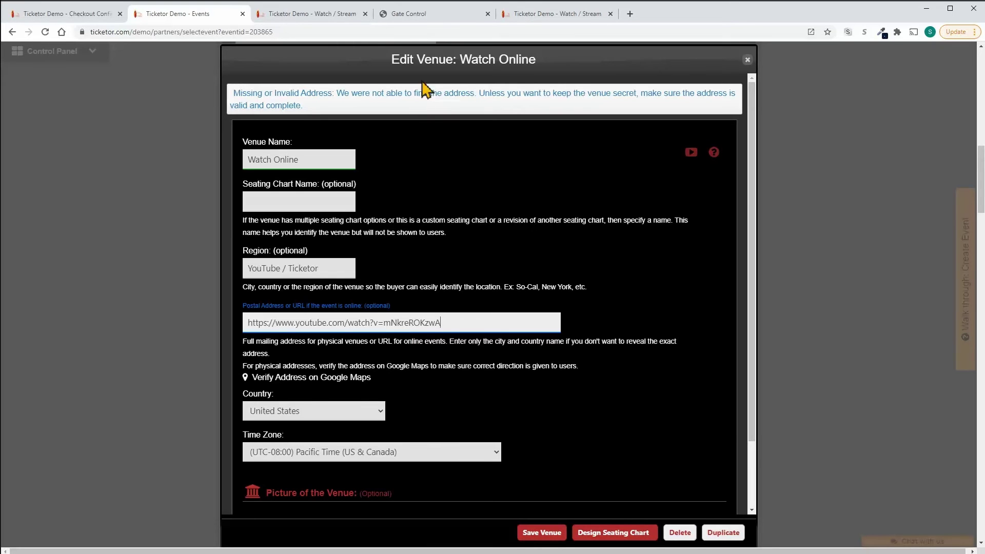
Step: Look at the event's streaming page and the sale confirmation, and return to the venue being edited
{"action": "left_click", "coordinate": [342, 15]}
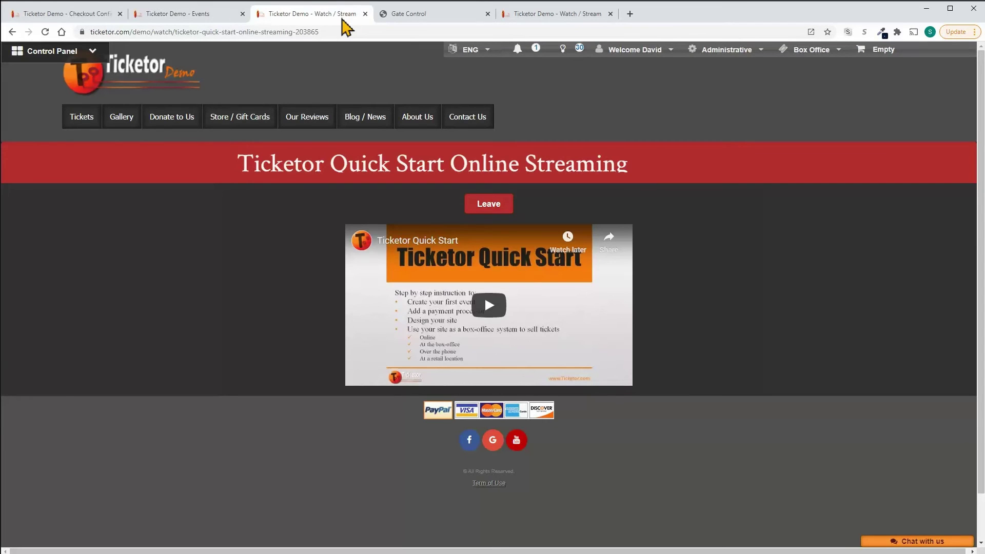
{"action": "left_click", "coordinate": [77, 15]}
{"action": "key", "text": "alt+Tab"}
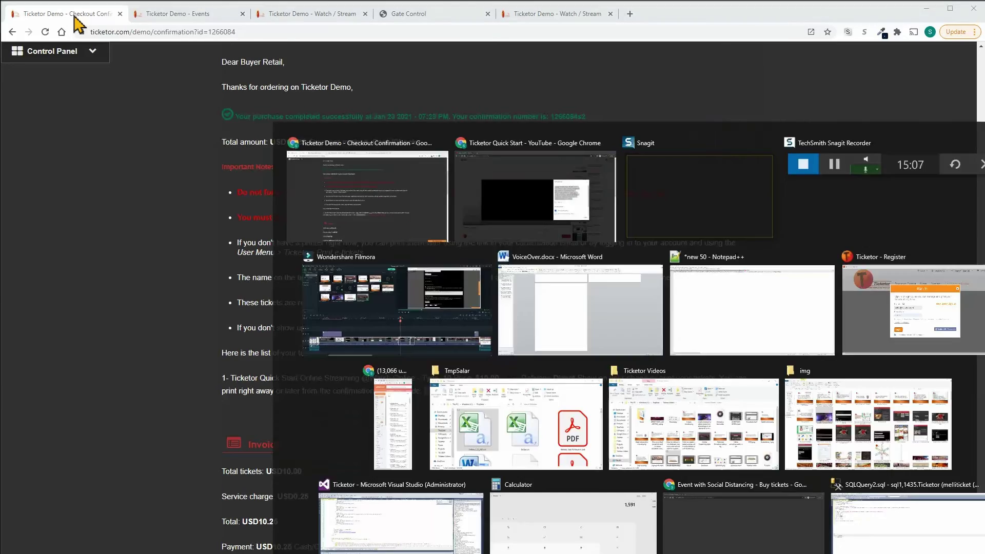
{"action": "key", "text": "alt+Tab"}
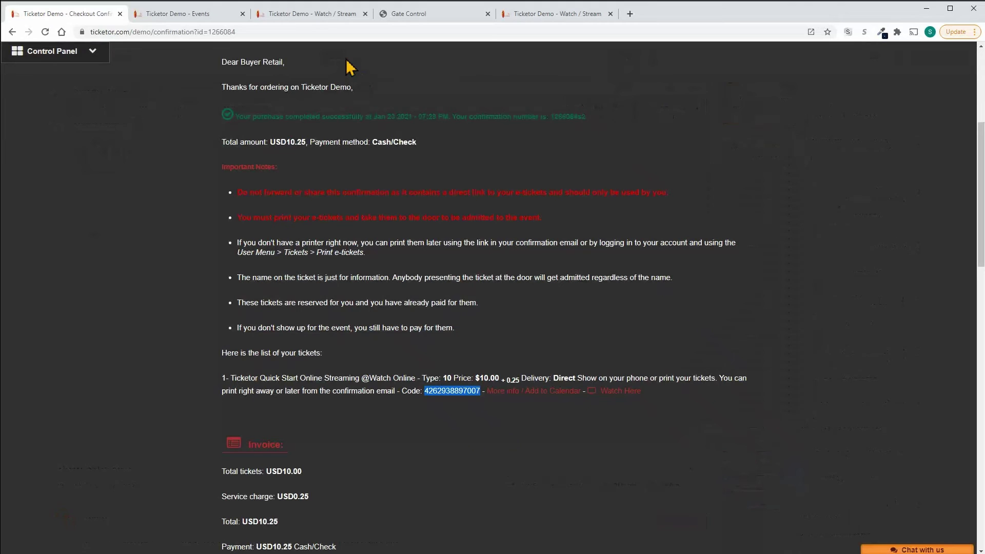
{"action": "left_click", "coordinate": [165, 20]}
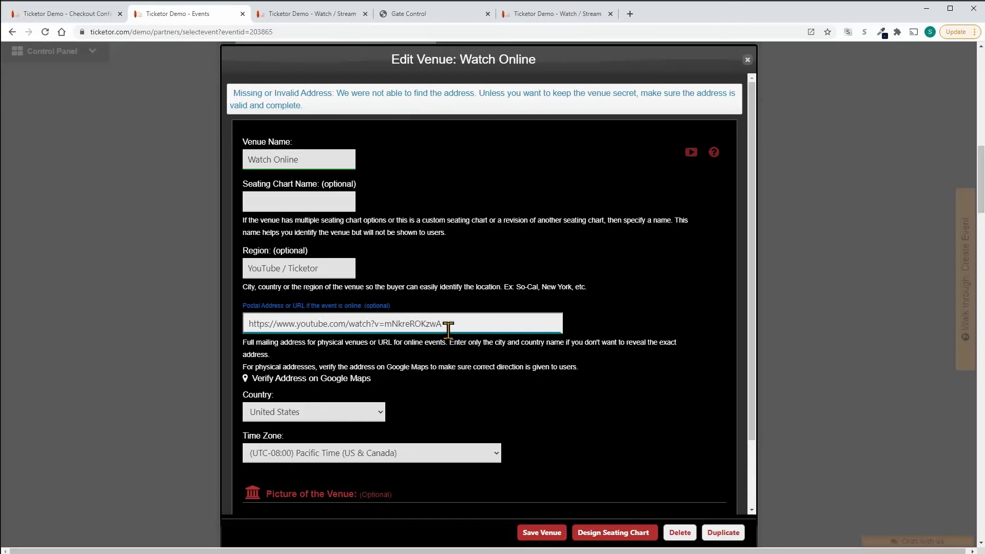
Step: Cut the YouTube address out of the venue's URL field and close the venue editor without saving
{"action": "left_click_drag", "start_coordinate": [462, 323], "coordinate": [210, 326]}
{"action": "key", "text": "ctrl+c"}
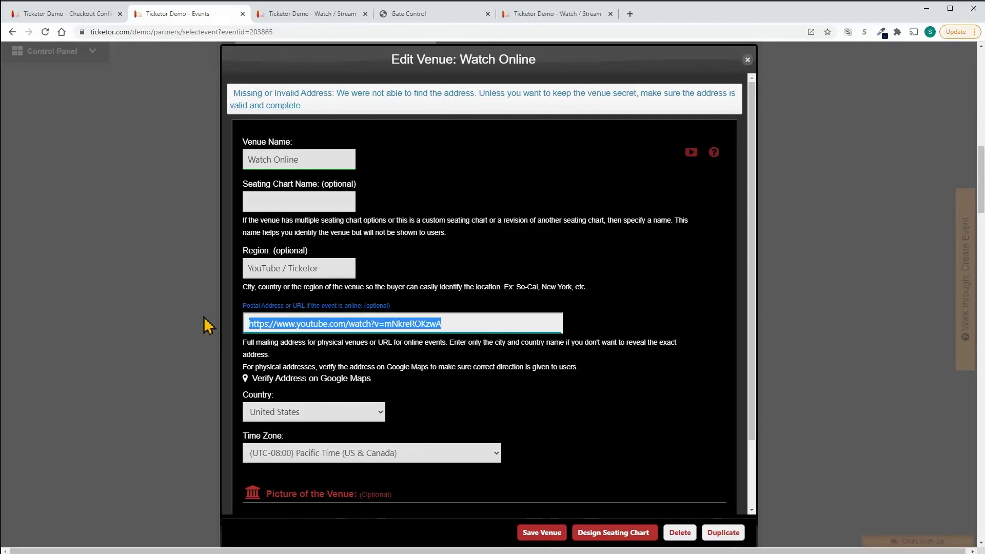
{"action": "key", "text": "BackSpace"}
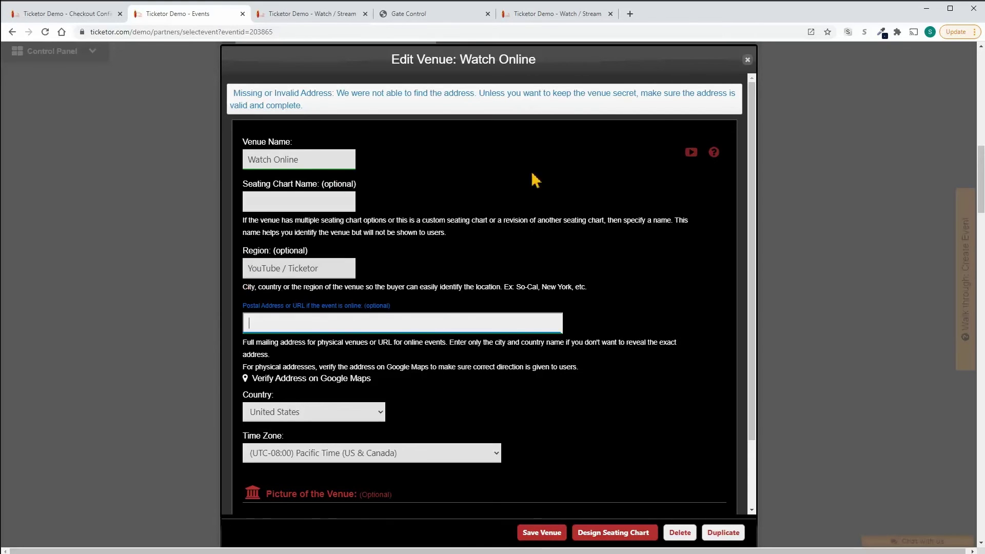
{"action": "left_click", "coordinate": [747, 60]}
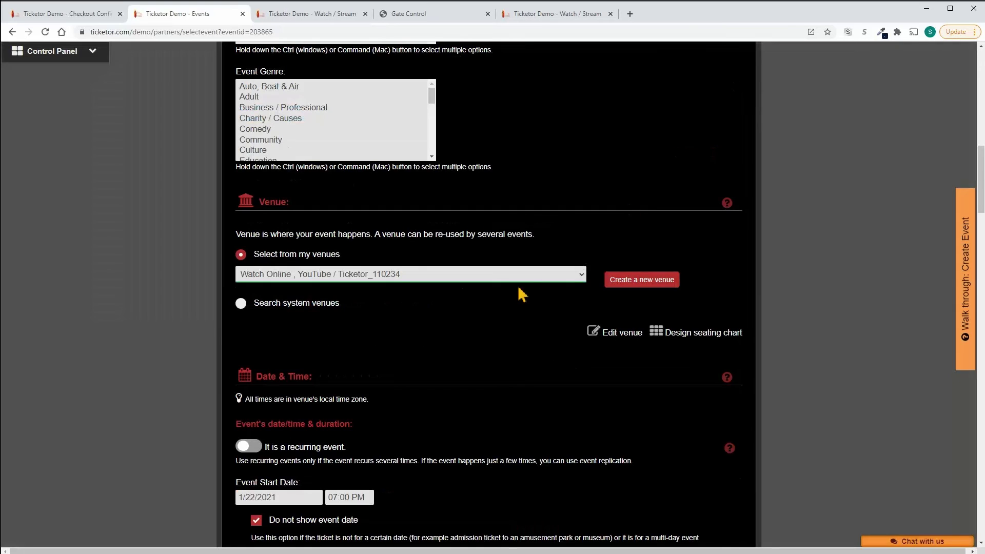
Step: Paste the video's YouTube address into the after purchase notes in the event's details, and clear the notes again
{"action": "scroll", "coordinate": [500, 281], "scroll_direction": "up", "scroll_amount": 15}
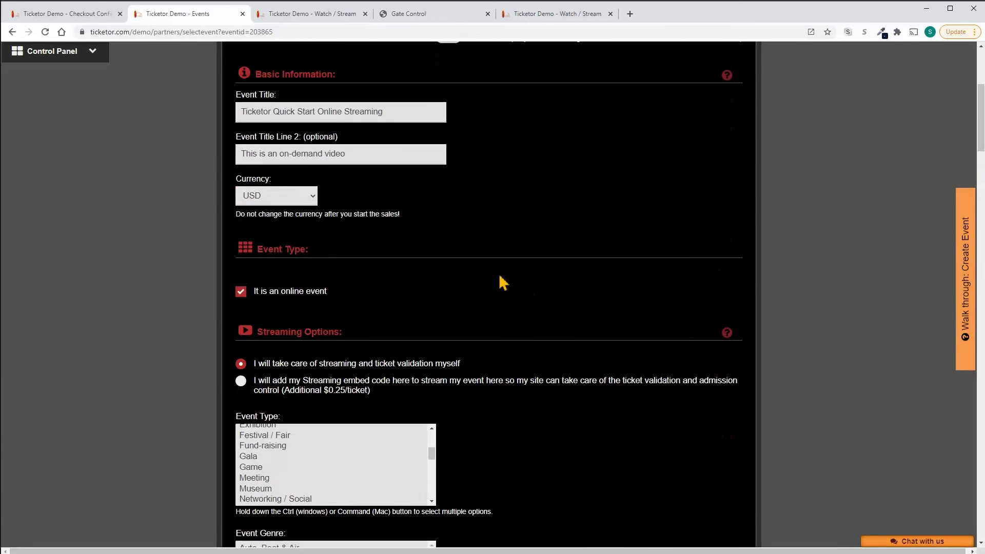
{"action": "left_click", "coordinate": [521, 239]}
{"action": "scroll", "coordinate": [513, 293], "scroll_direction": "down", "scroll_amount": 12}
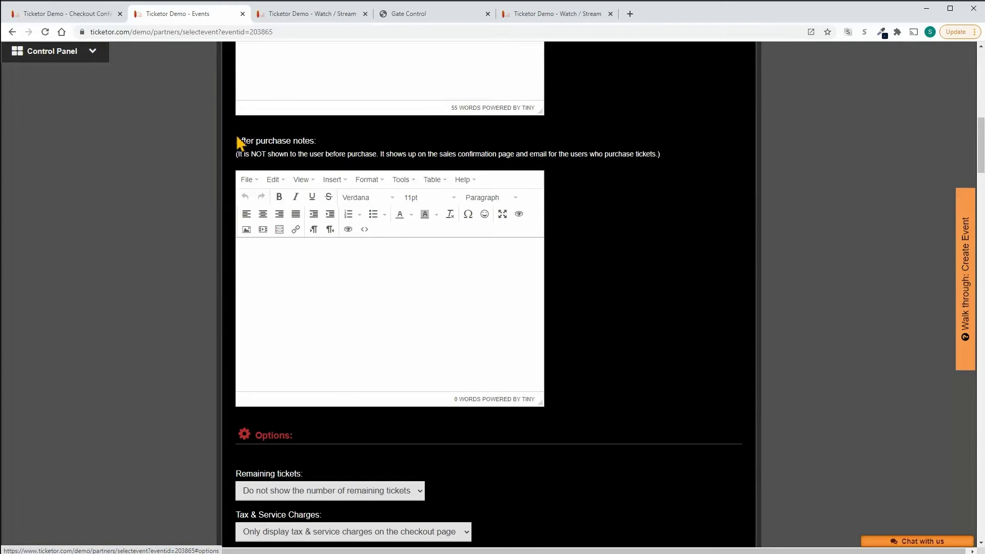
{"action": "left_click_drag", "start_coordinate": [238, 141], "coordinate": [322, 139]}
{"action": "left_click", "coordinate": [314, 251]}
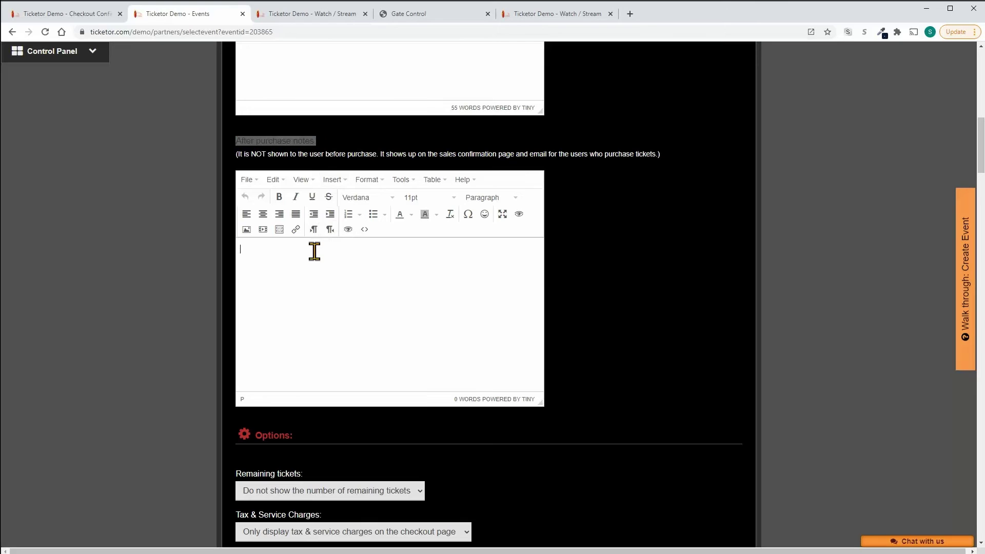
{"action": "key", "text": "ctrl+v"}
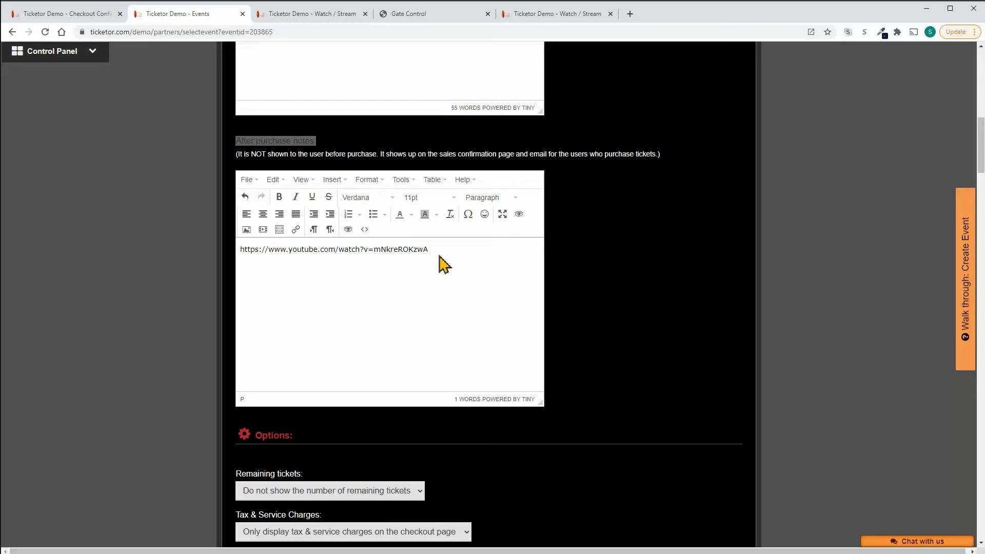
{"action": "key", "text": "ctrl+a"}
{"action": "key", "text": "BackSpace"}
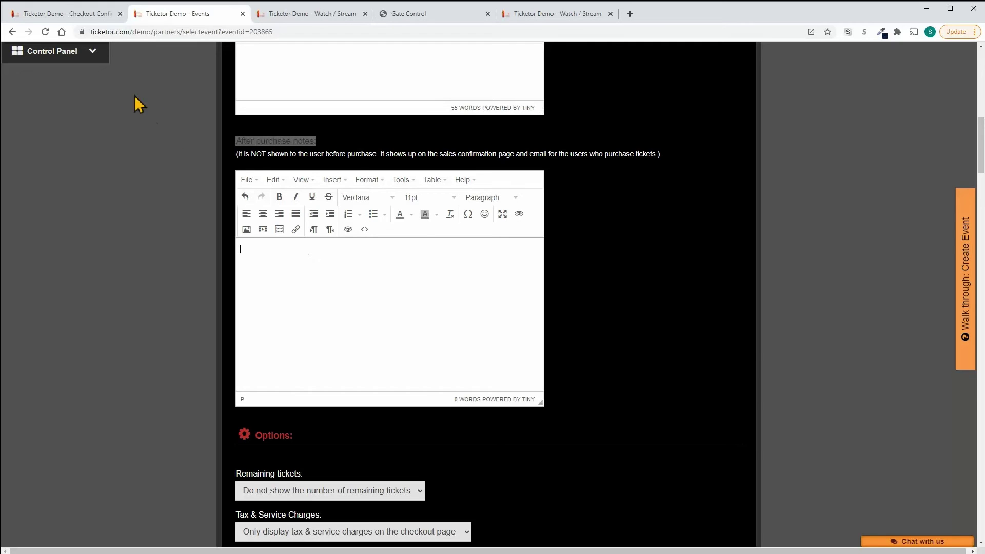
Step: Open the mailing list page in a separate browser tab and review its template and related event options
{"action": "left_click", "coordinate": [86, 56]}
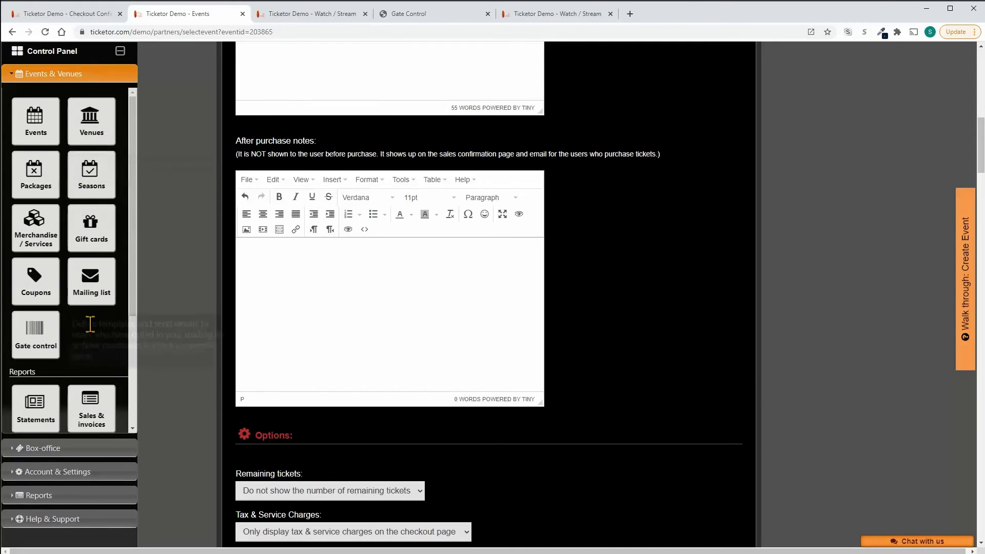
{"action": "right_click", "coordinate": [94, 291]}
{"action": "left_click", "coordinate": [98, 301]}
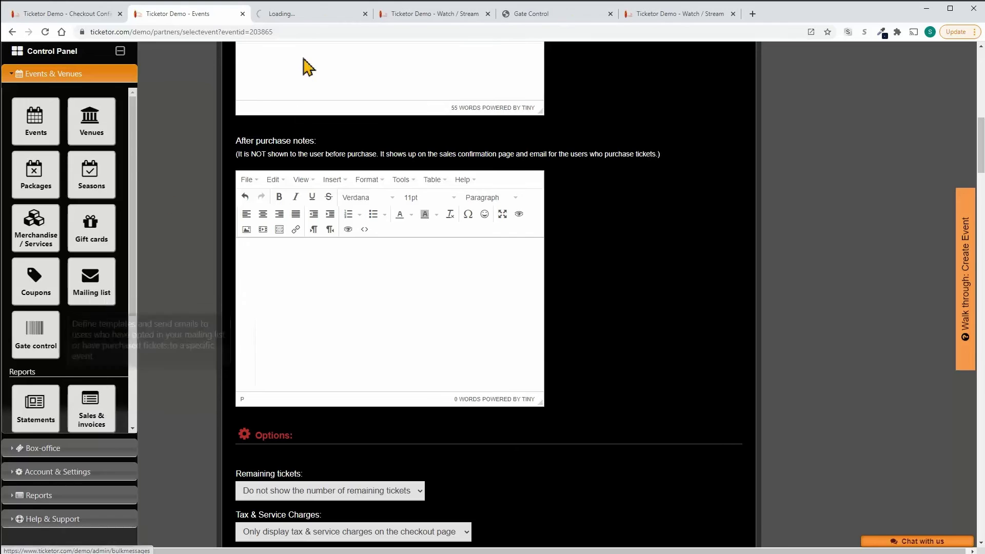
{"action": "left_click", "coordinate": [303, 20]}
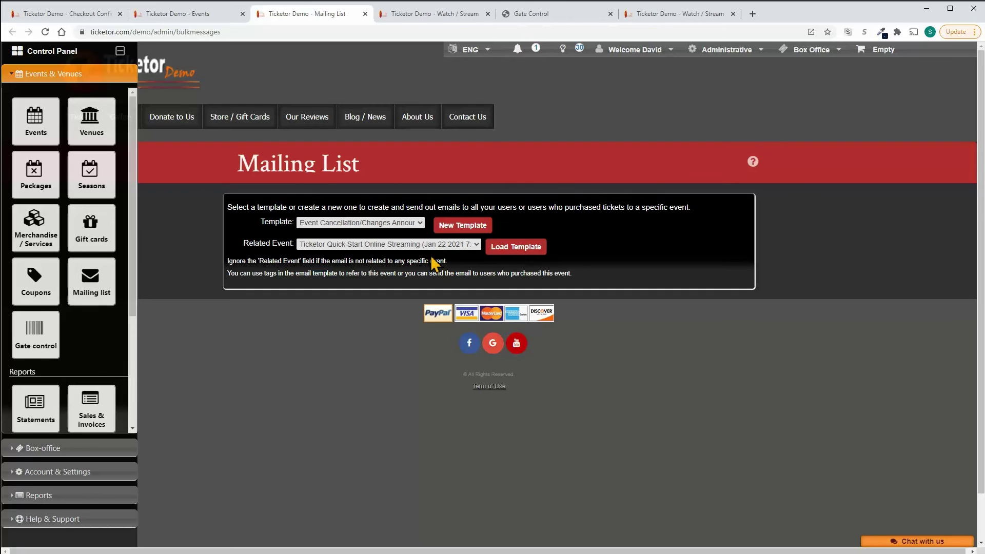
Step: Return to the Ticketor Quick Start Online Streaming event and open its detailed admission list
{"action": "left_click", "coordinate": [166, 14]}
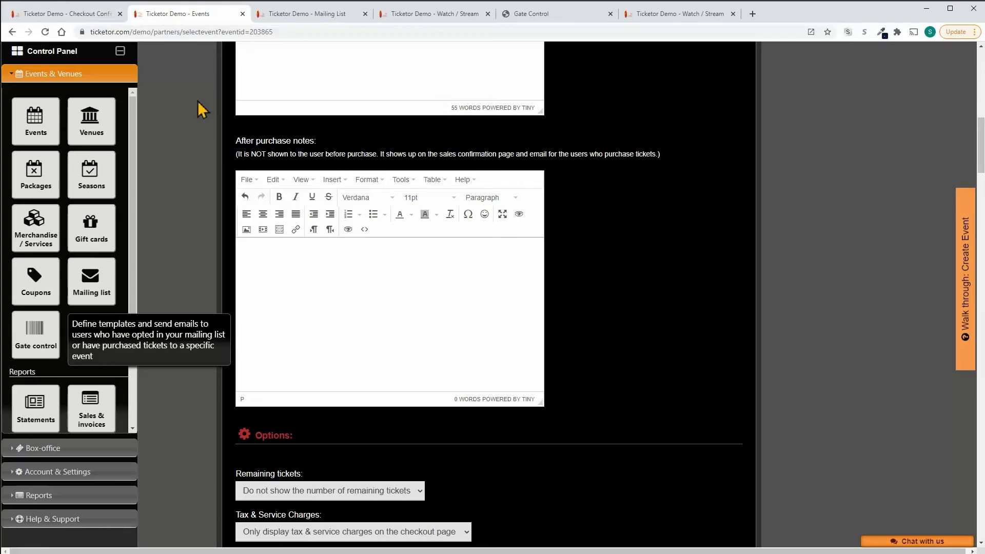
{"action": "scroll", "coordinate": [207, 132], "scroll_direction": "up", "scroll_amount": 8}
{"action": "scroll", "coordinate": [206, 132], "scroll_direction": "up", "scroll_amount": 3}
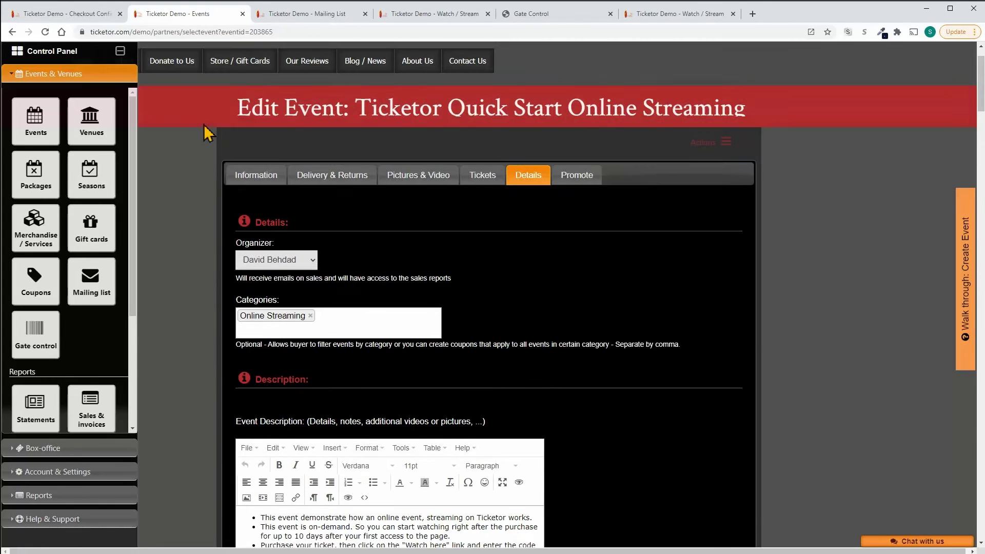
{"action": "left_click", "coordinate": [120, 52]}
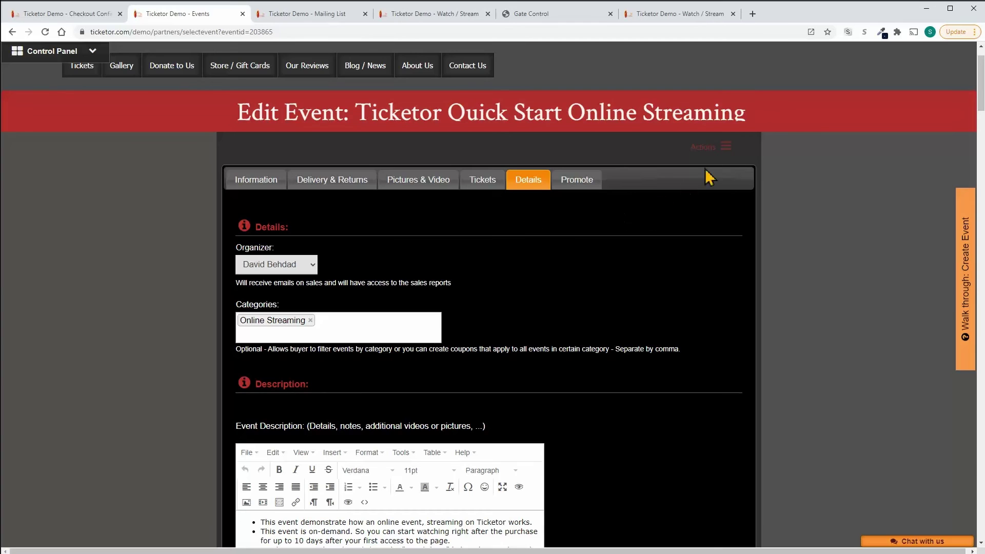
{"action": "left_click", "coordinate": [724, 146]}
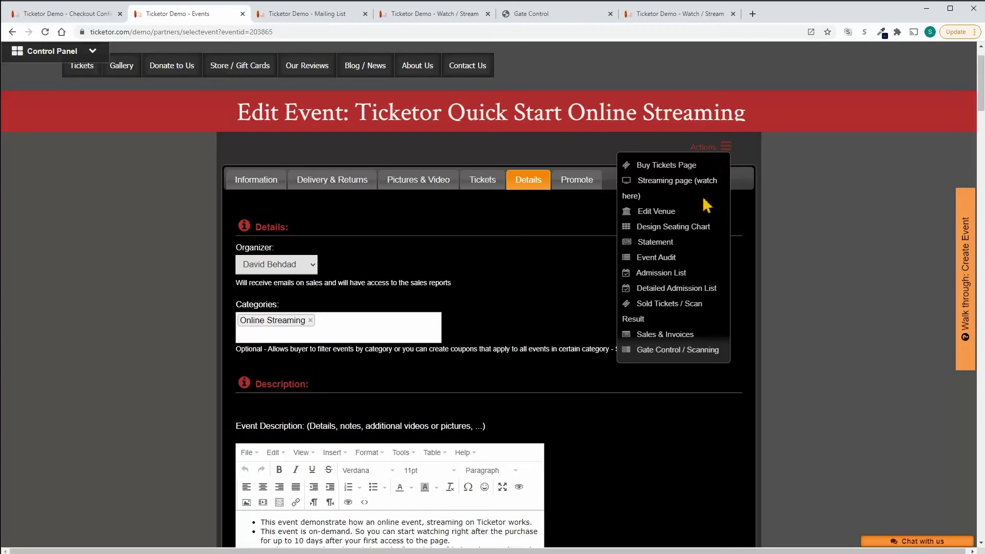
{"action": "left_click", "coordinate": [674, 289]}
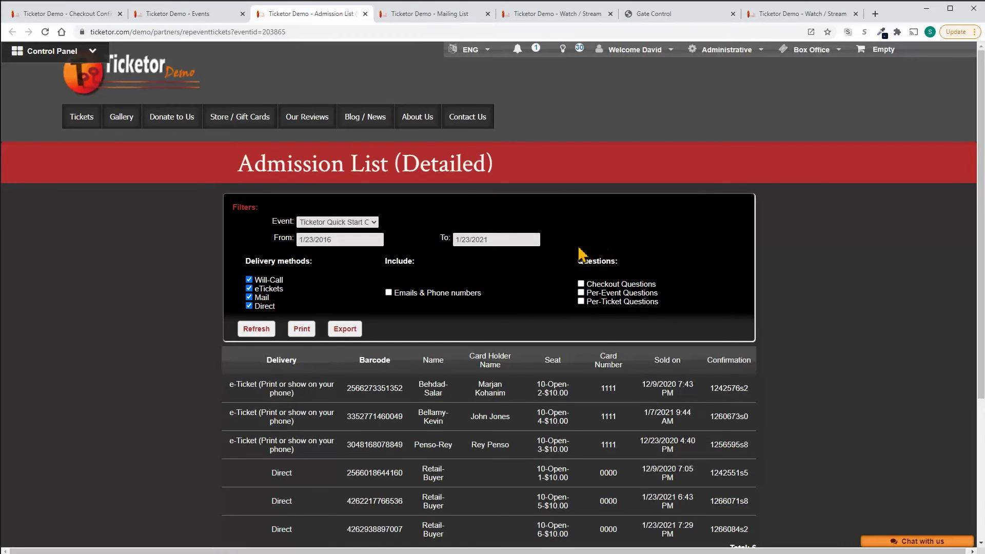
Step: Include emails and phone numbers in the detailed admission list and refresh the report
{"action": "scroll", "coordinate": [580, 254], "scroll_direction": "down", "scroll_amount": 1}
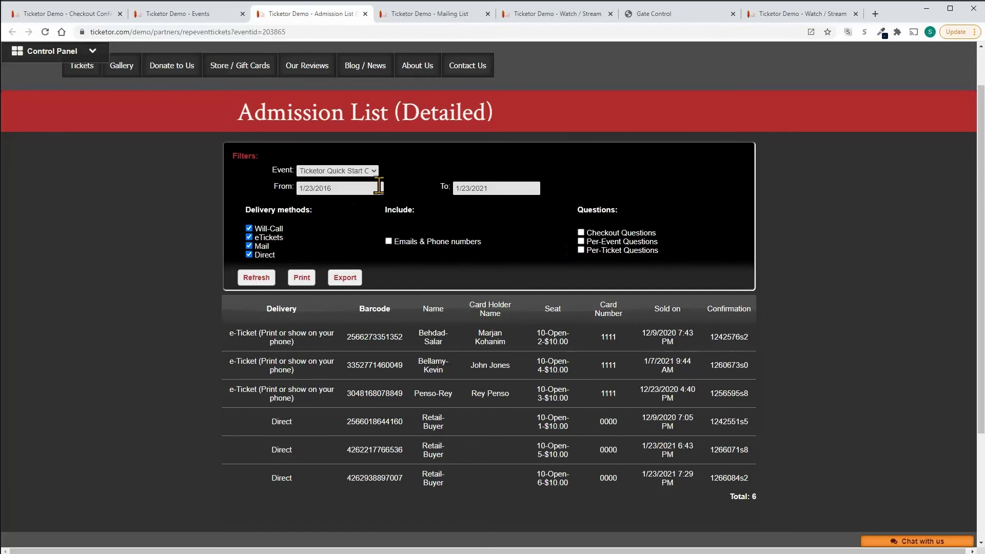
{"action": "left_click", "coordinate": [388, 242]}
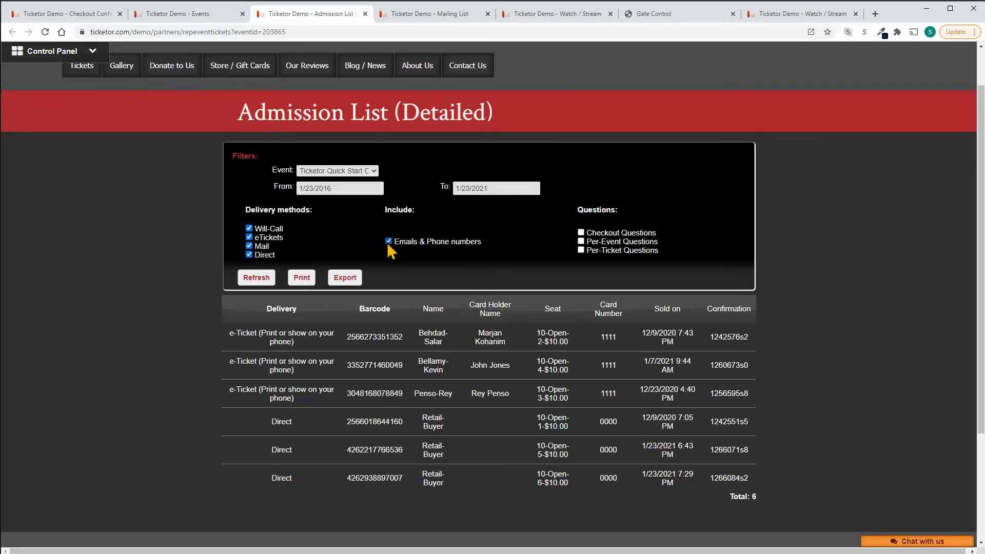
{"action": "left_click", "coordinate": [262, 280]}
{"action": "scroll", "coordinate": [252, 286], "scroll_direction": "down", "scroll_amount": 3}
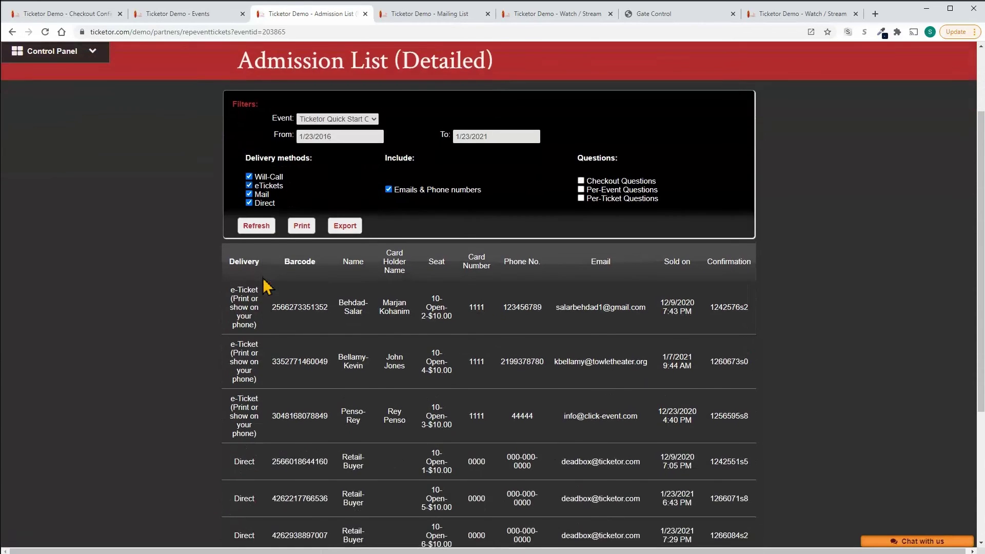
Step: Examine the first ticket's barcode, email and confirmation number in the admission list as identifiers for admitting online attendees
{"action": "left_click_drag", "start_coordinate": [271, 257], "coordinate": [335, 266]}
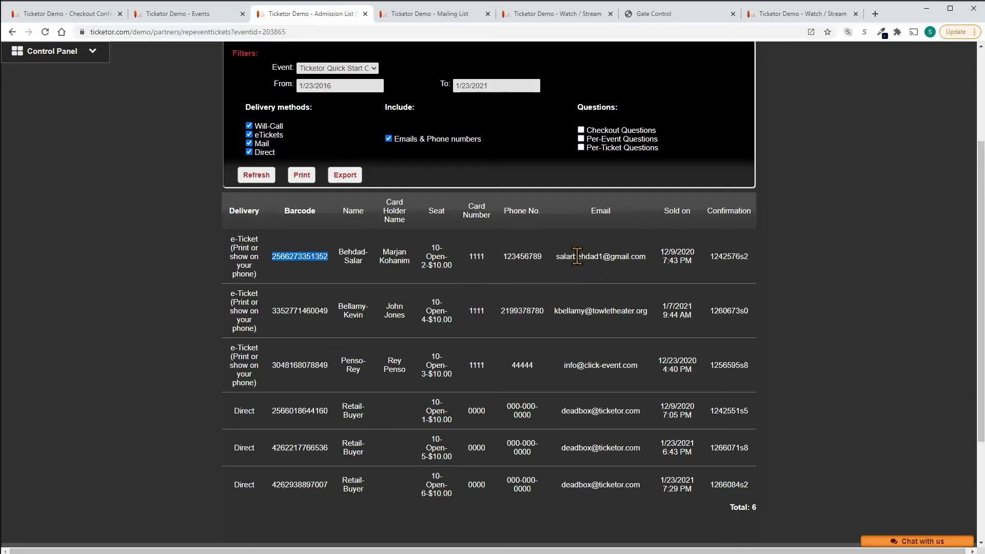
{"action": "left_click_drag", "start_coordinate": [556, 257], "coordinate": [763, 264]}
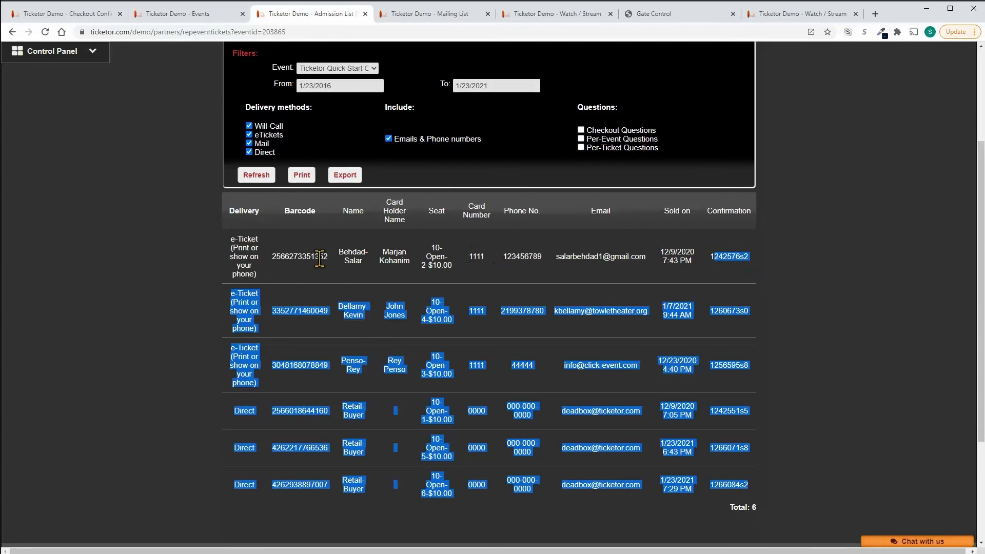
{"action": "double_click", "coordinate": [295, 257]}
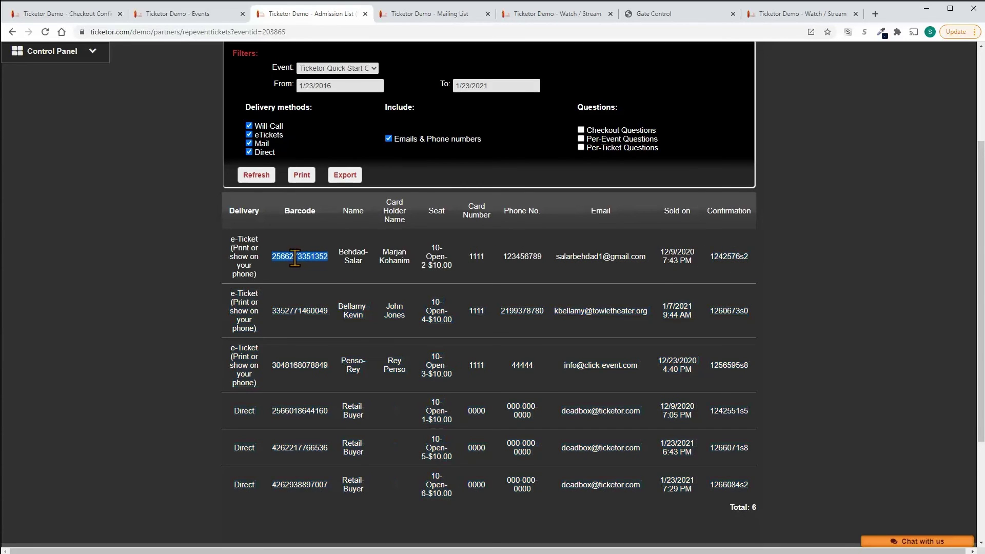
{"action": "double_click", "coordinate": [730, 257]}
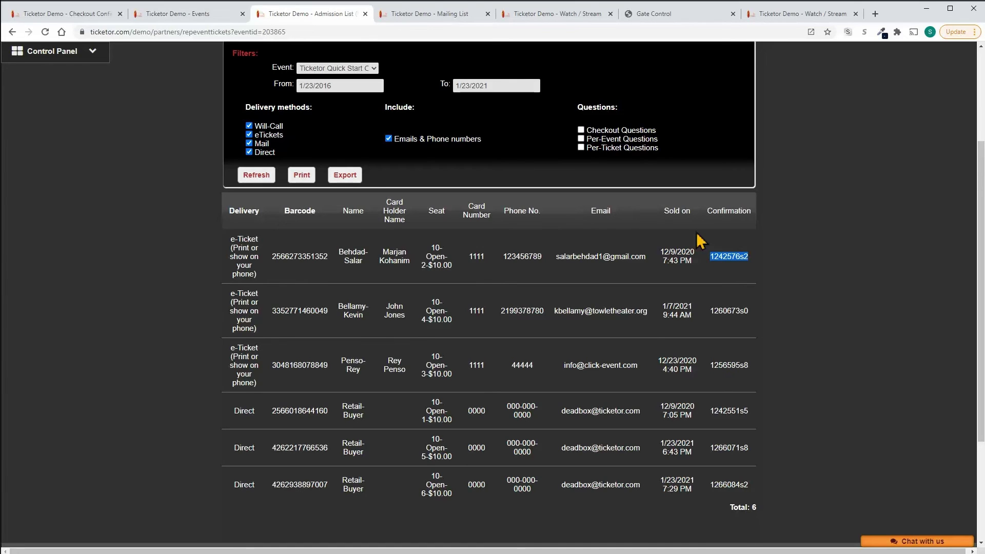
{"action": "double_click", "coordinate": [296, 256]}
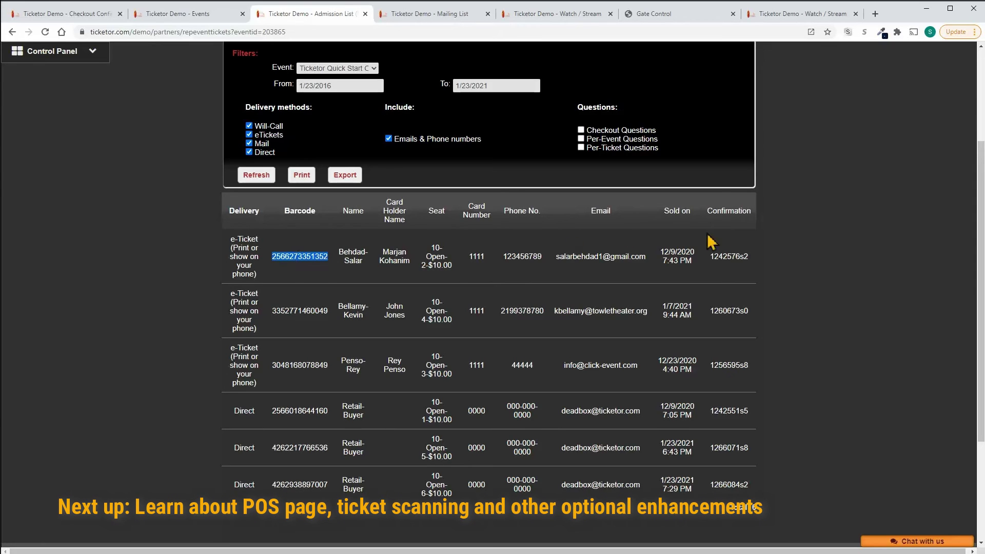
{"action": "double_click", "coordinate": [723, 256]}
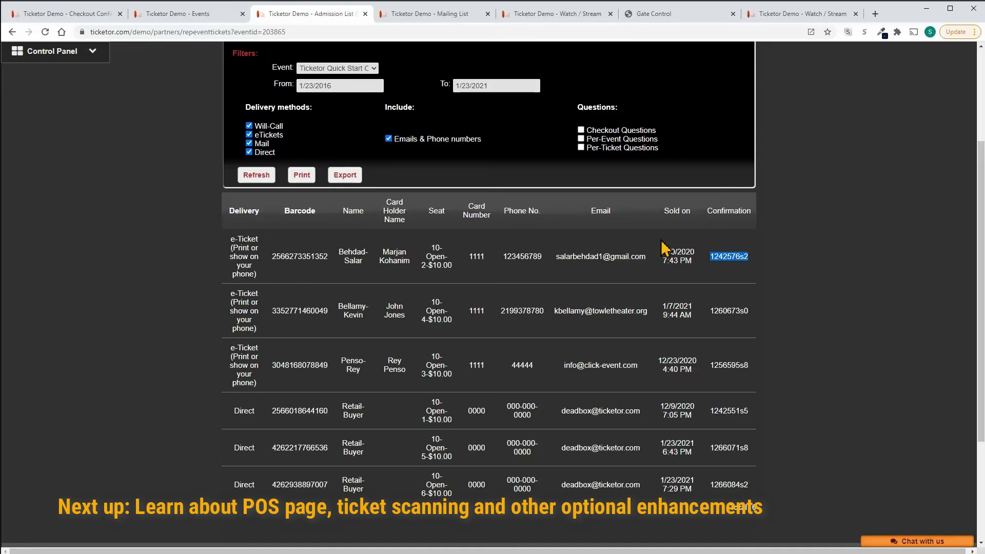
{"action": "left_click_drag", "start_coordinate": [555, 256], "coordinate": [645, 259]}
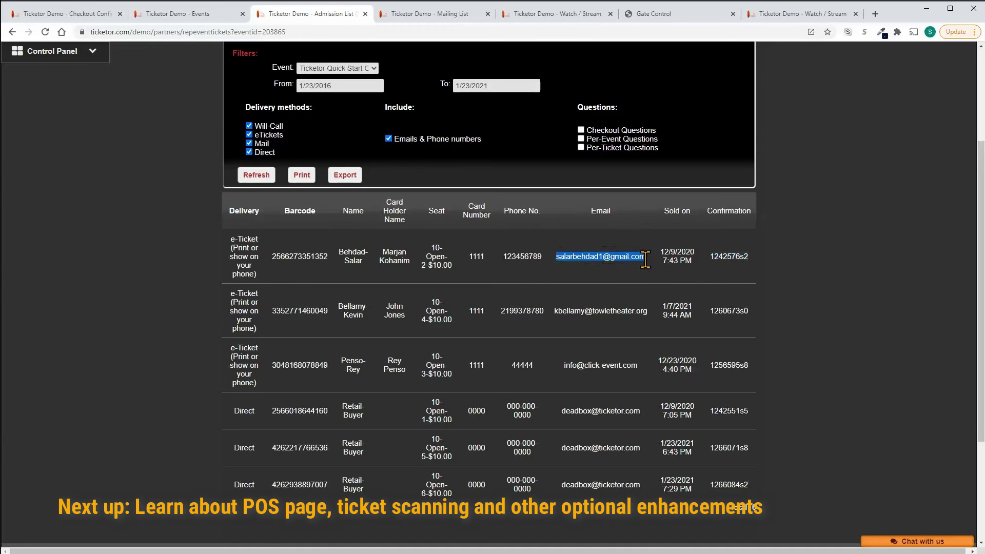
{"action": "scroll", "coordinate": [640, 282], "scroll_direction": "up", "scroll_amount": 1}
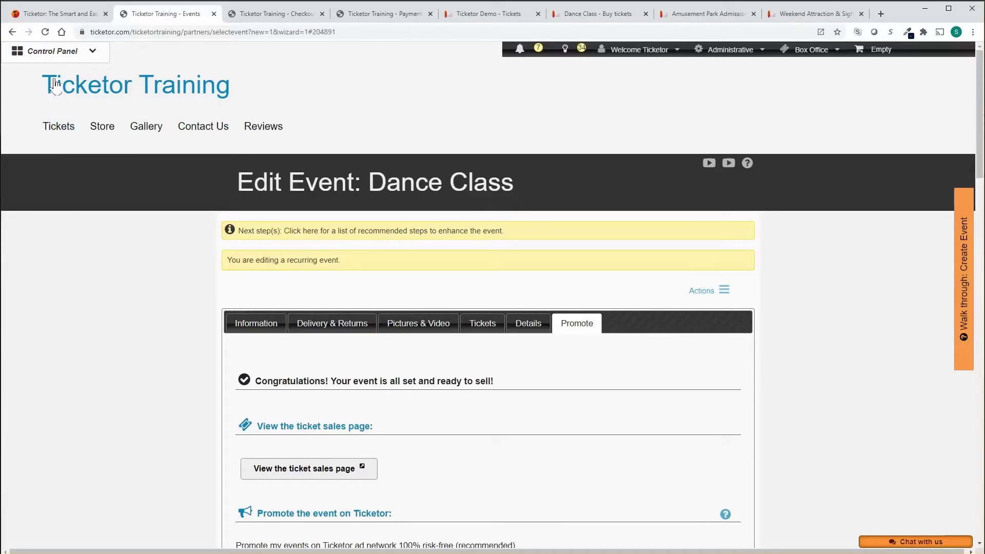
Step: Open the box-office point of sales page on the Ticketor Training site
{"action": "left_click", "coordinate": [59, 61]}
{"action": "left_click", "coordinate": [54, 449]}
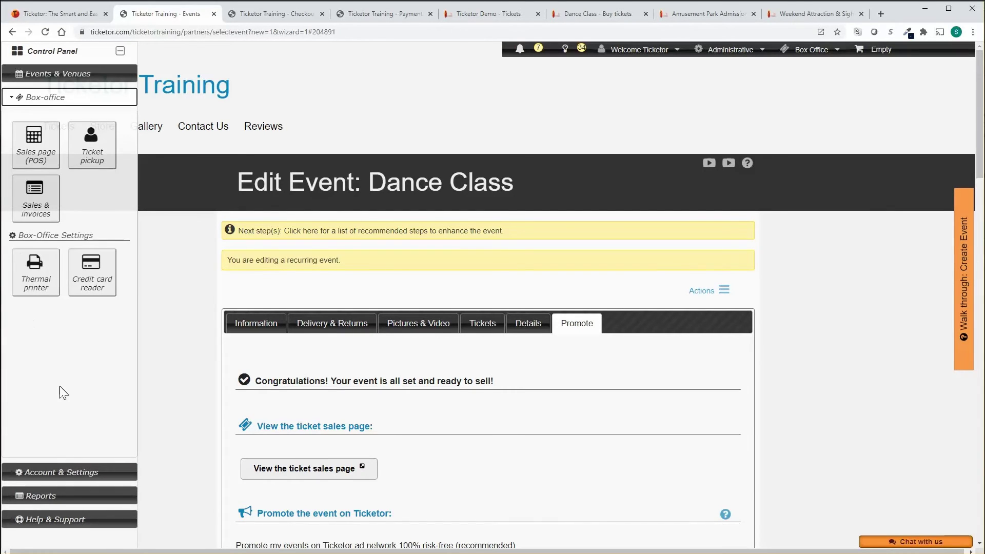
{"action": "left_click", "coordinate": [37, 146]}
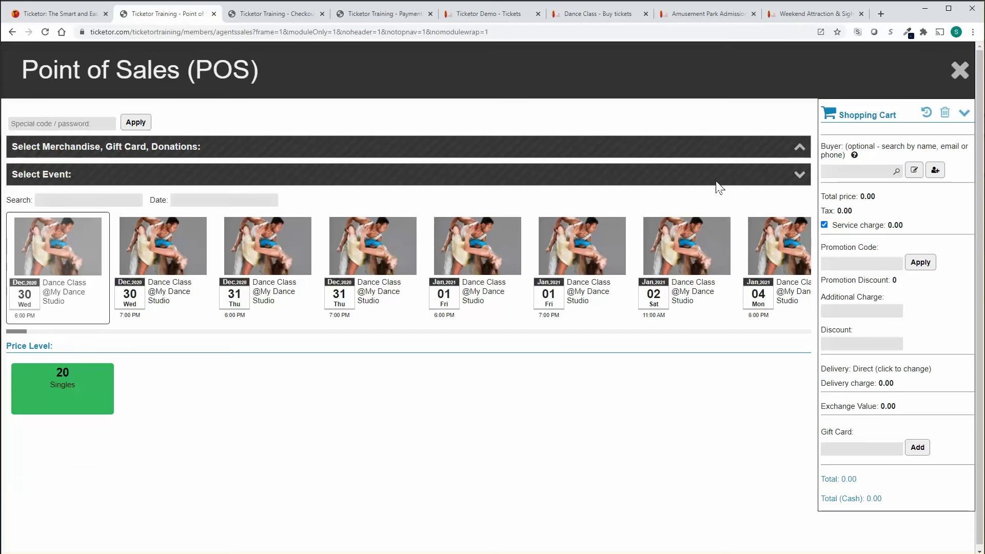
Step: Add two Couples tickets for the December 31, 6:00 PM Dance Class to the cart
{"action": "left_click", "coordinate": [272, 264]}
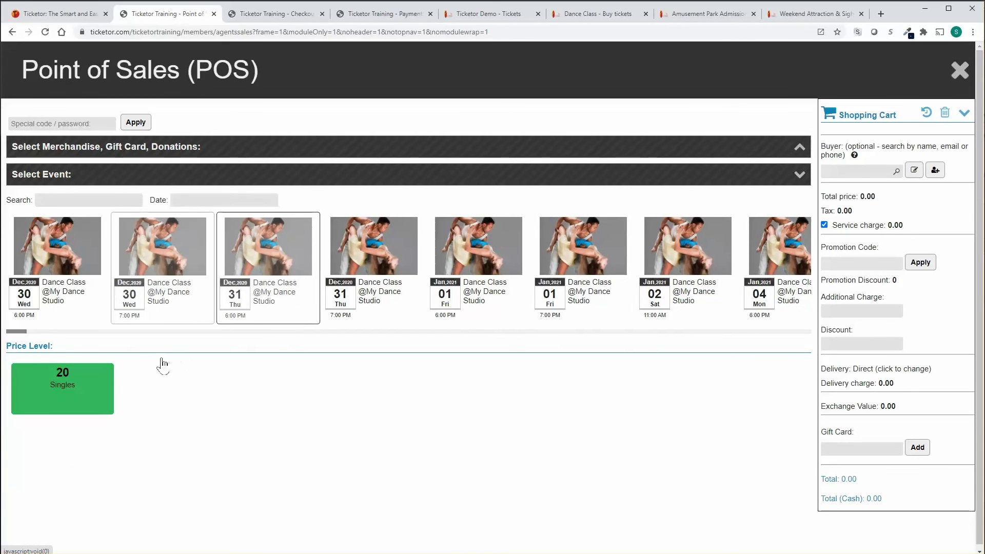
{"action": "left_click", "coordinate": [87, 396]}
{"action": "left_click", "coordinate": [157, 465]}
{"action": "left_click", "coordinate": [155, 535]}
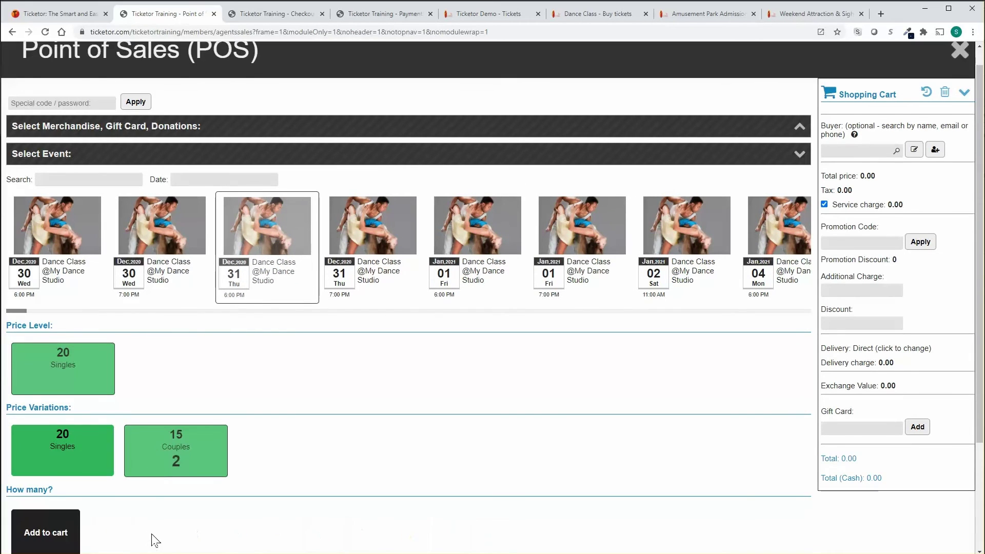
{"action": "left_click", "coordinate": [39, 534]}
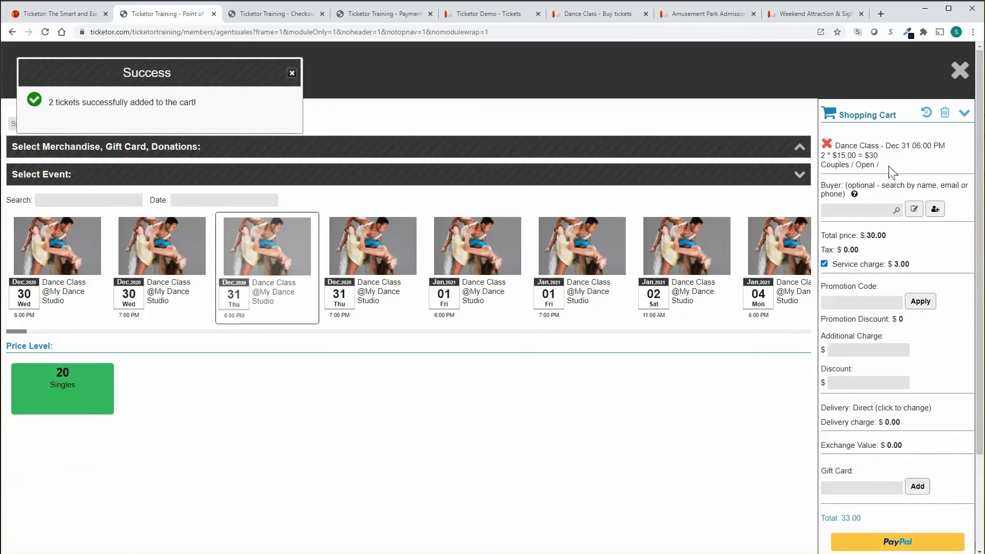
Step: Look at the merchandise, gift card and donation section and the cart's buyer search and new-buyer options, leaving them unused
{"action": "left_click", "coordinate": [181, 147]}
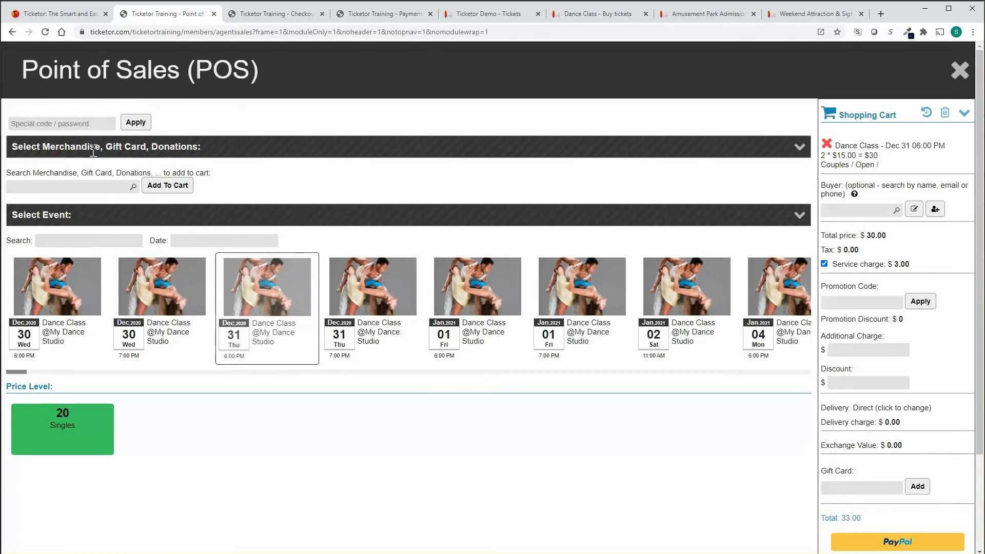
{"action": "left_click", "coordinate": [220, 149]}
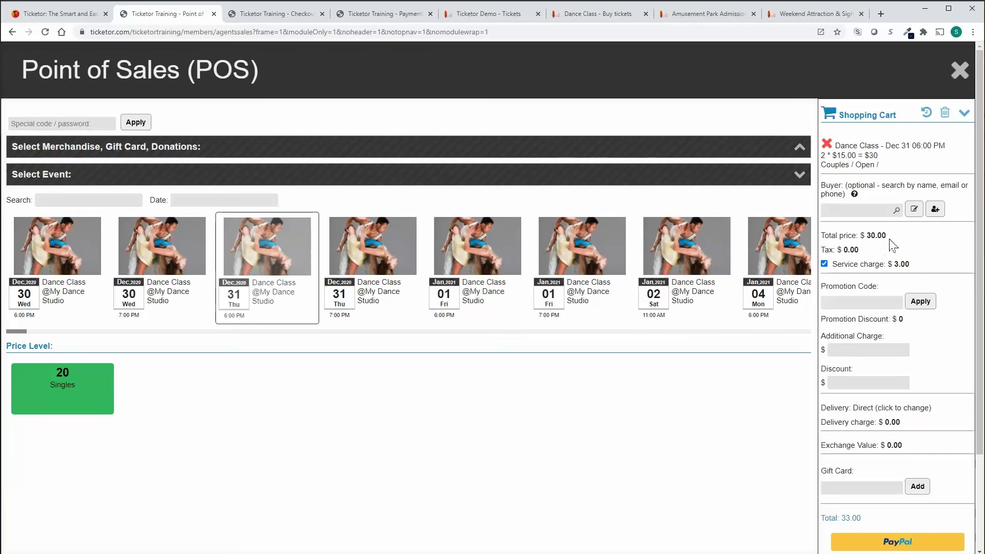
{"action": "left_click", "coordinate": [858, 209]}
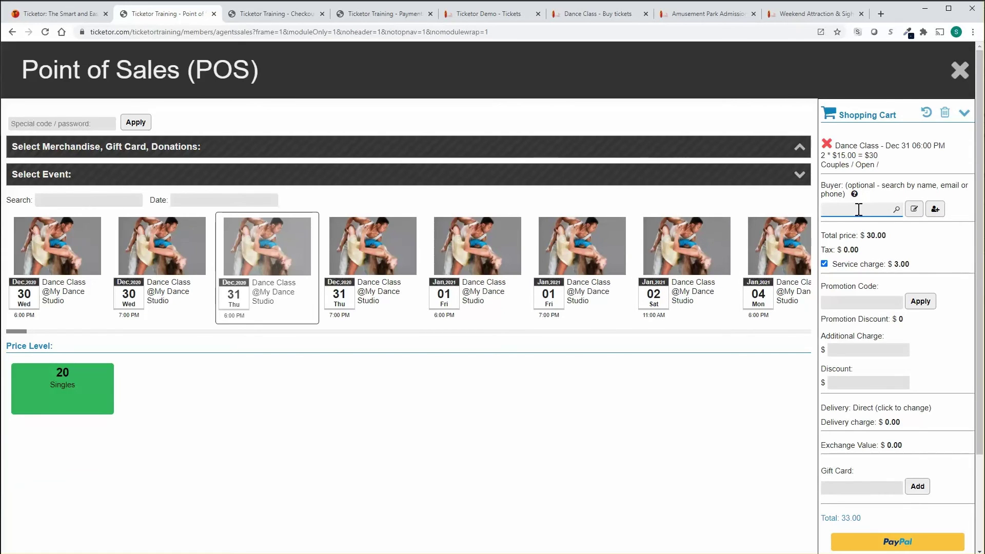
{"action": "left_click", "coordinate": [935, 208]}
{"action": "left_click", "coordinate": [569, 111]}
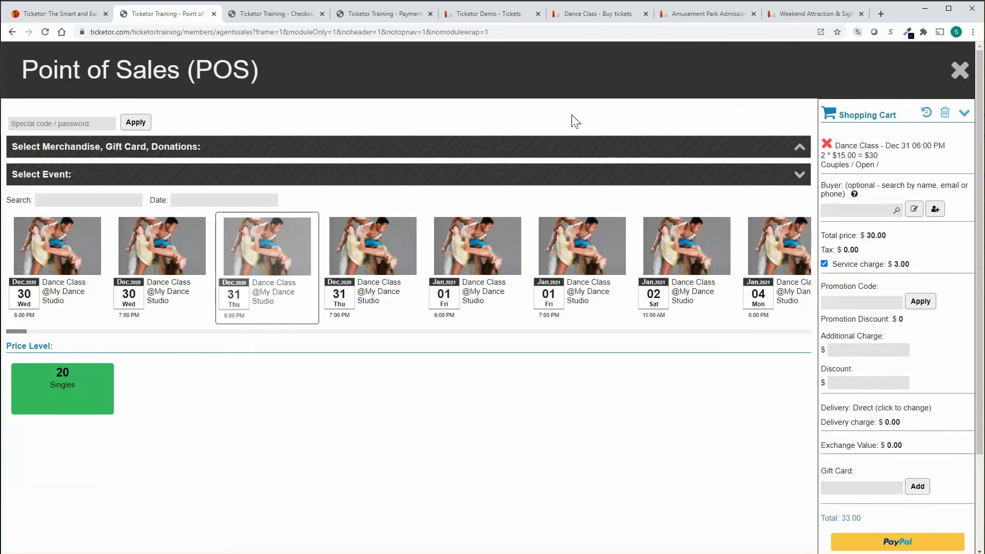
Step: Apply a $15 discount and a $3 additional charge to the cart
{"action": "scroll", "coordinate": [871, 294], "scroll_direction": "down", "scroll_amount": 1}
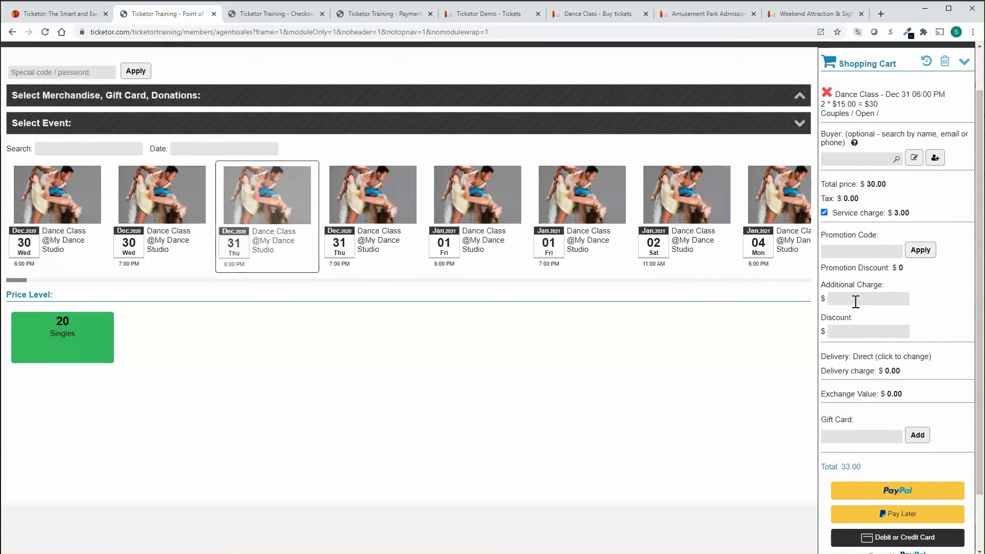
{"action": "left_click", "coordinate": [855, 301]}
{"action": "left_click", "coordinate": [856, 332]}
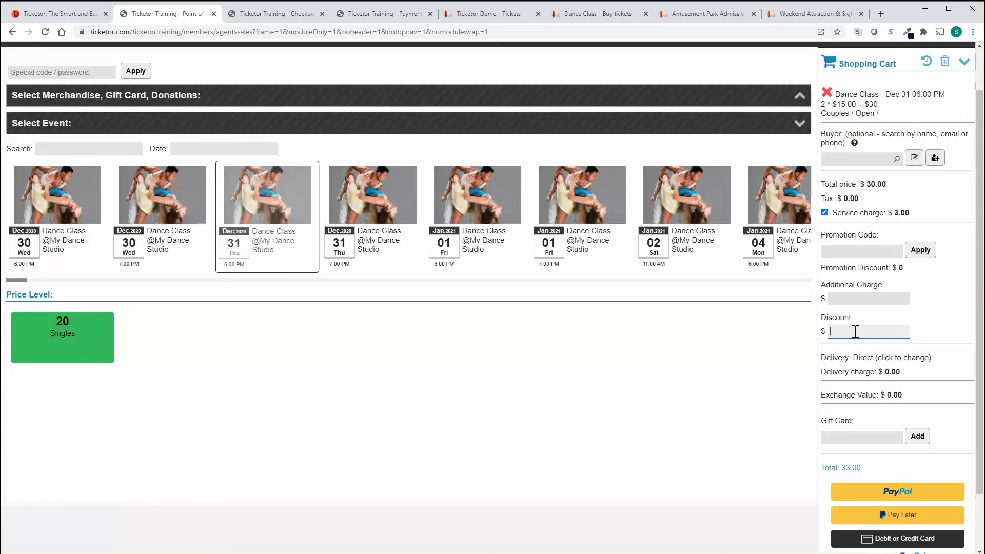
{"action": "type", "text": "33"}
{"action": "left_click_drag", "start_coordinate": [842, 362], "coordinate": [815, 367]}
{"action": "type", "text": "15"}
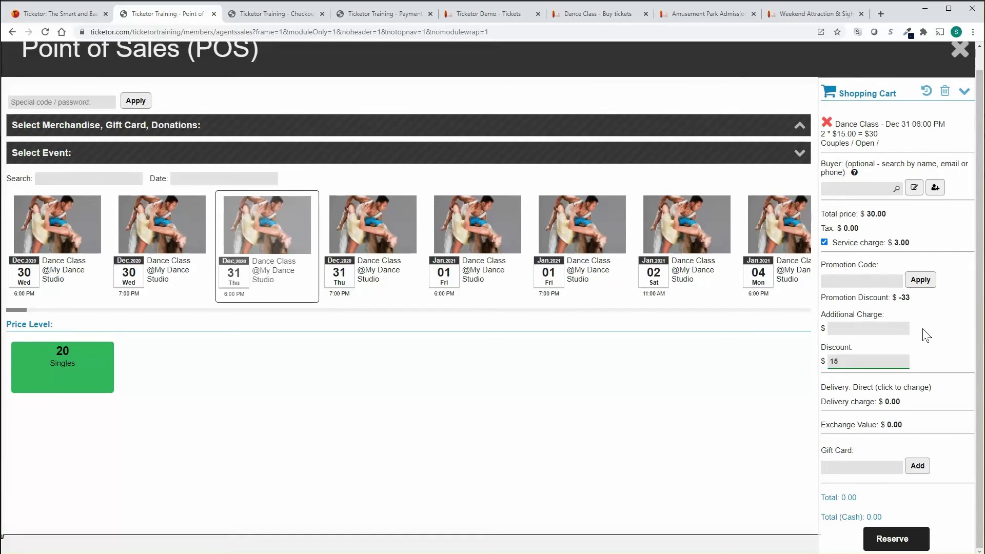
{"action": "left_click", "coordinate": [886, 329]}
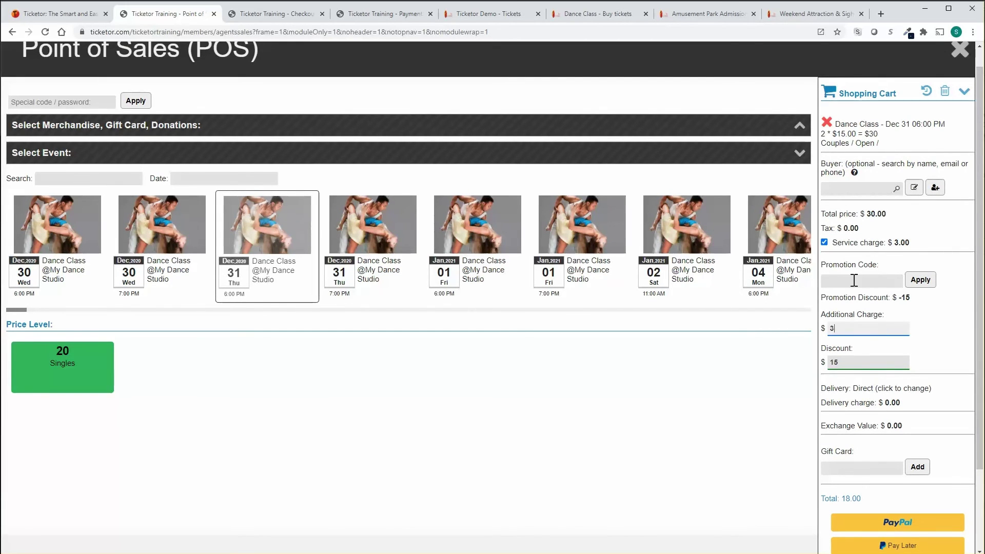
Step: Complete the cart's purchase as a cash sale with $50 received, leaving the optional buyer details empty
{"action": "scroll", "coordinate": [929, 405], "scroll_direction": "down", "scroll_amount": 2}
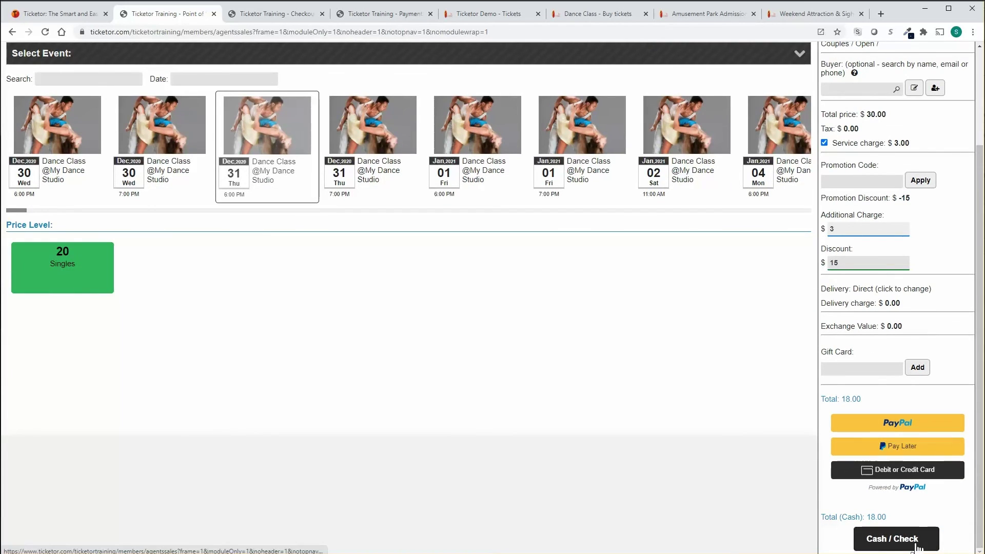
{"action": "left_click", "coordinate": [896, 539]}
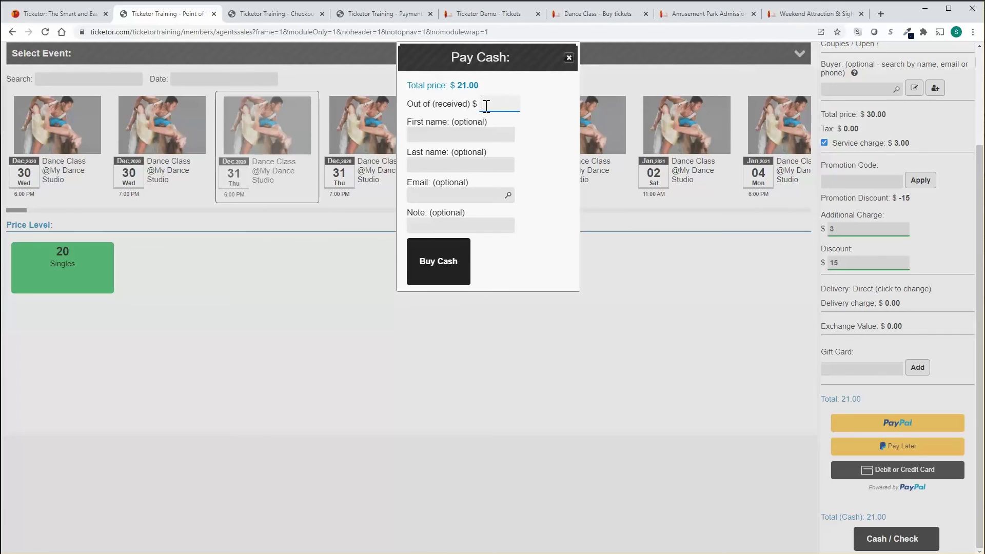
{"action": "left_click", "coordinate": [531, 118]}
{"action": "left_click_drag", "start_coordinate": [407, 123], "coordinate": [475, 122]}
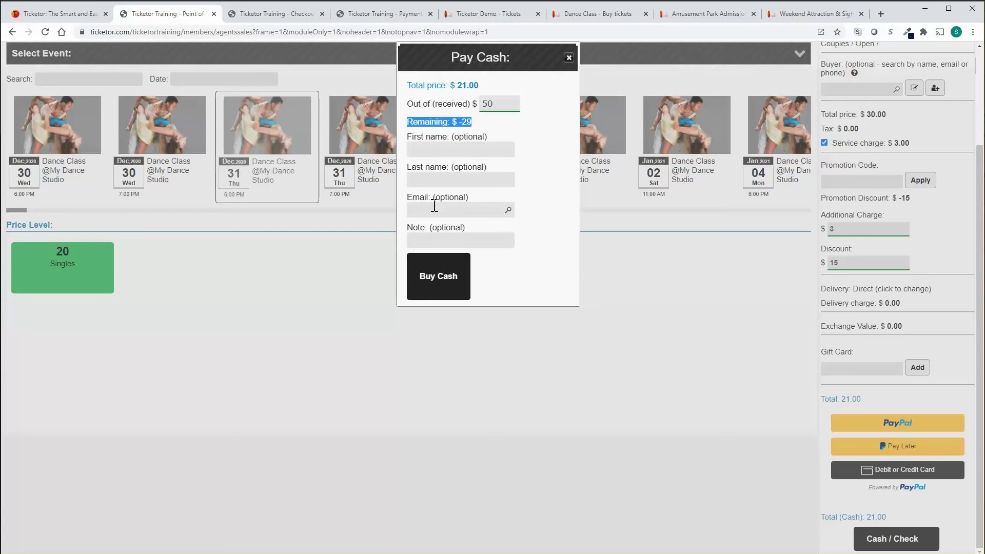
{"action": "left_click", "coordinate": [421, 276]}
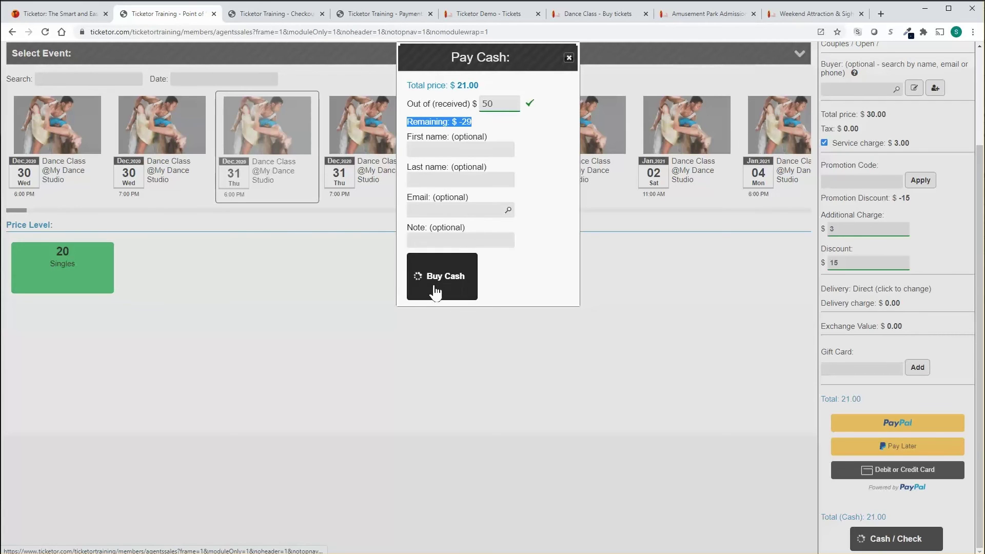
Step: Review the printable e-tickets issued for the cash sale and close them
{"action": "scroll", "coordinate": [434, 288], "scroll_direction": "down", "scroll_amount": 5}
{"action": "scroll", "coordinate": [436, 291], "scroll_direction": "up", "scroll_amount": 3}
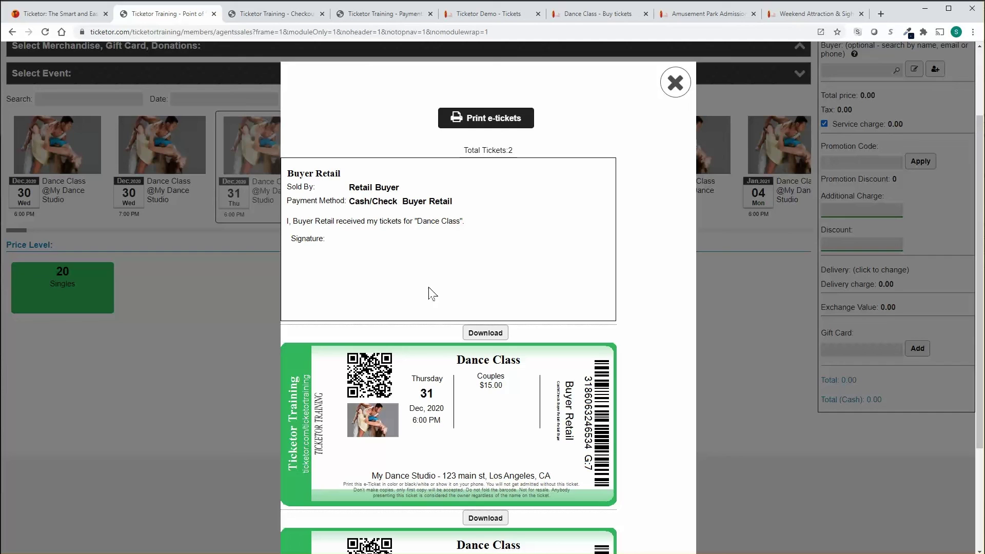
{"action": "left_click", "coordinate": [675, 82]}
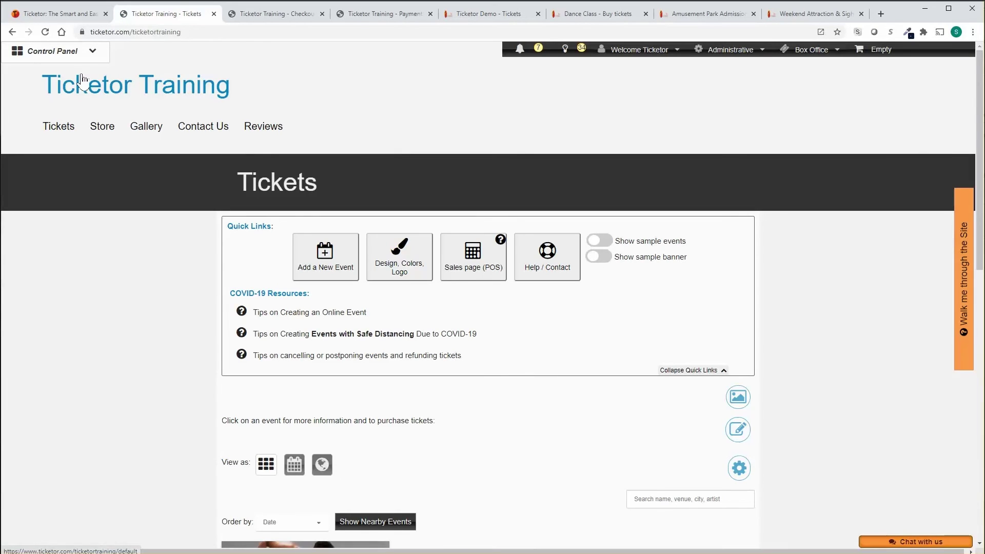
Step: Open gate control for the 12/31 Dance Class event
{"action": "left_click", "coordinate": [72, 54]}
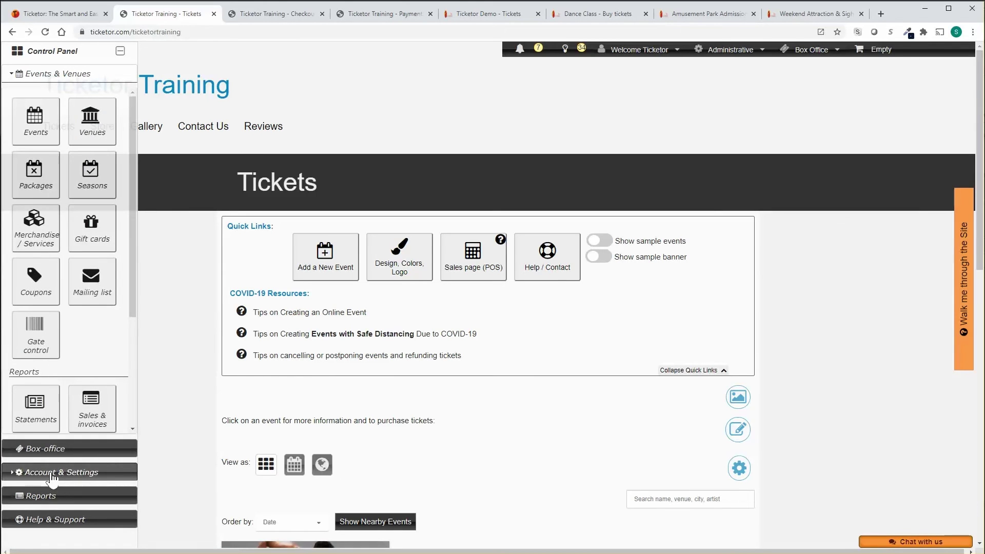
{"action": "left_click", "coordinate": [37, 337]}
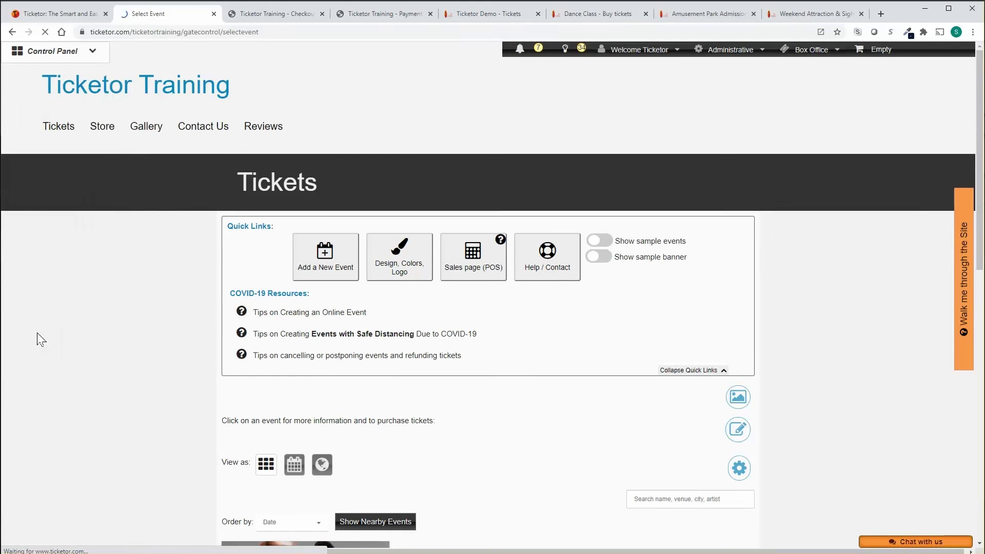
{"action": "left_click", "coordinate": [109, 136]}
{"action": "left_click", "coordinate": [107, 185]}
{"action": "left_click", "coordinate": [109, 137]}
{"action": "left_click", "coordinate": [110, 201]}
{"action": "left_click", "coordinate": [97, 319]}
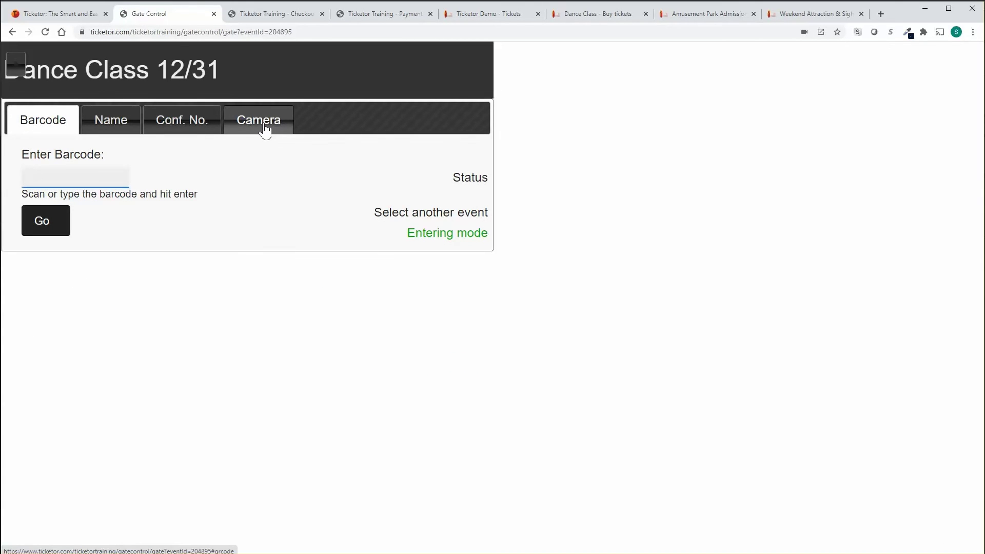
Step: Check the gate's confirmation number and name lookup options and return to barcode entry
{"action": "left_click", "coordinate": [183, 123]}
{"action": "left_click", "coordinate": [104, 125]}
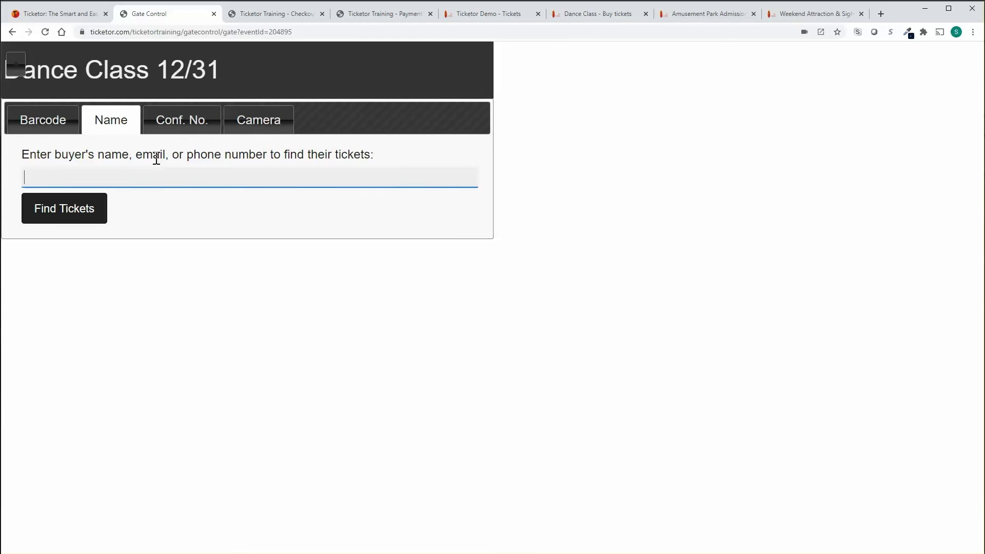
{"action": "left_click", "coordinate": [42, 125]}
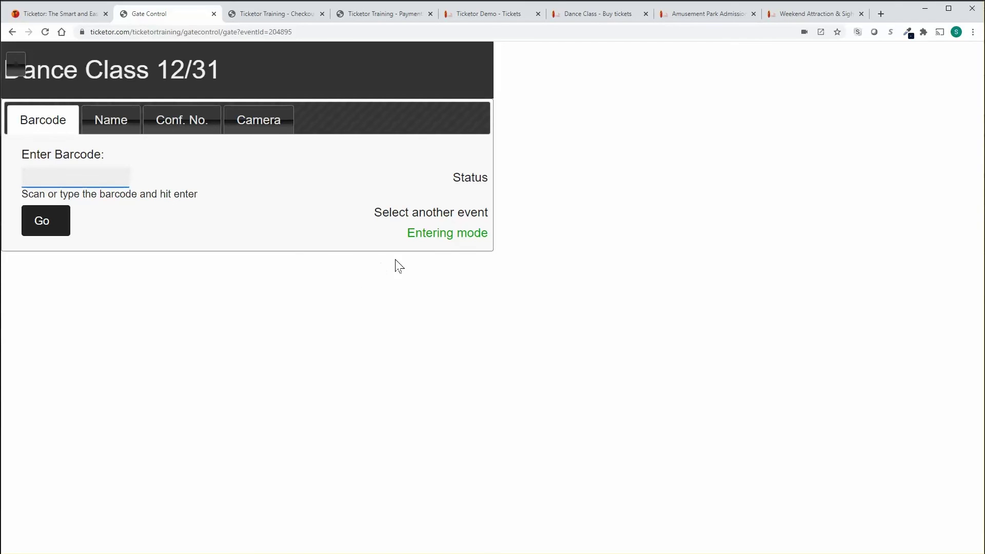
Step: Toggle the gate's Entering mode and switch it back
{"action": "left_click", "coordinate": [440, 235]}
{"action": "left_click", "coordinate": [444, 235]}
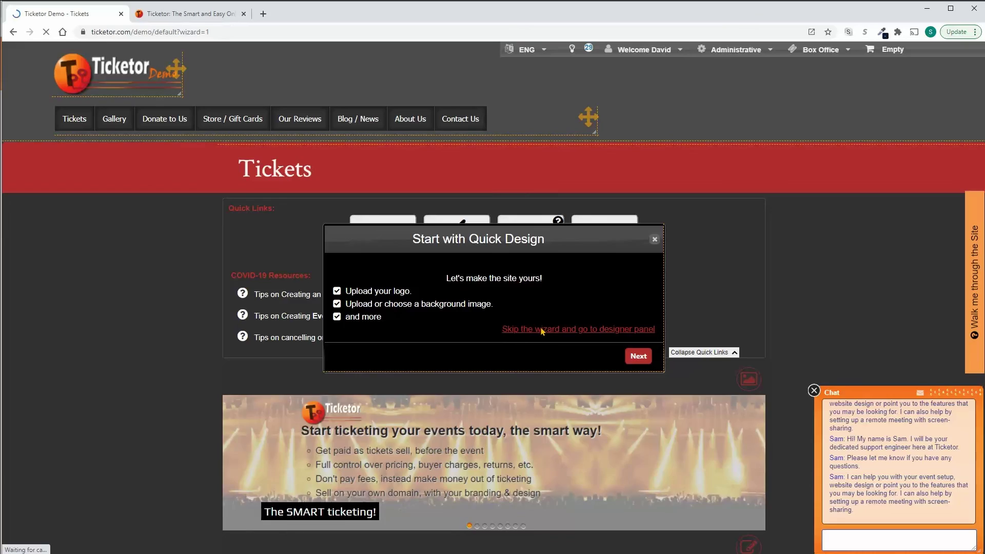
Step: Skip the quick design wizard for the demo site and close the designer panel
{"action": "left_click", "coordinate": [541, 331]}
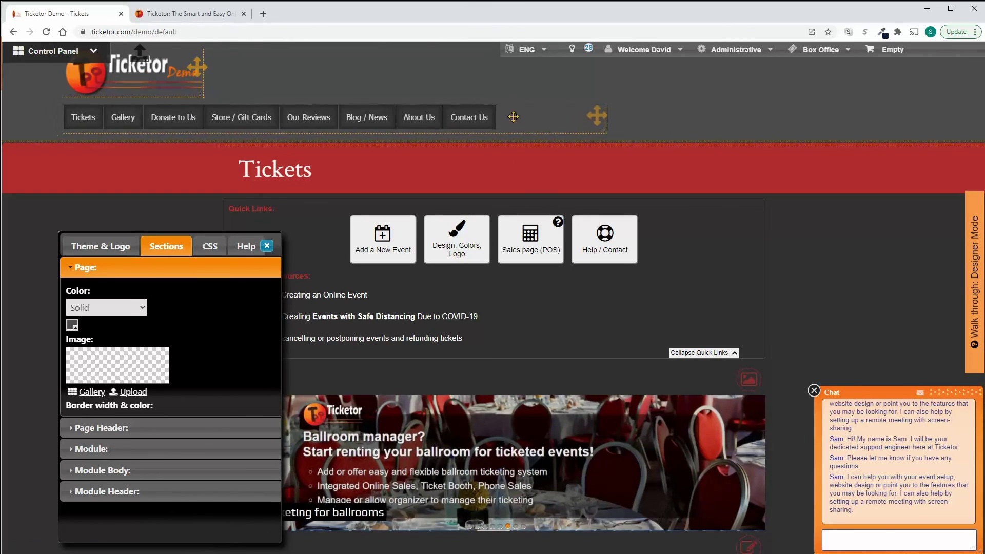
{"action": "left_click", "coordinate": [267, 246]}
Step: Open the $50.00 Gift Card item on the Store / Gift Cards page for editing, review its picture and options, and save it
{"action": "left_click", "coordinate": [251, 117]}
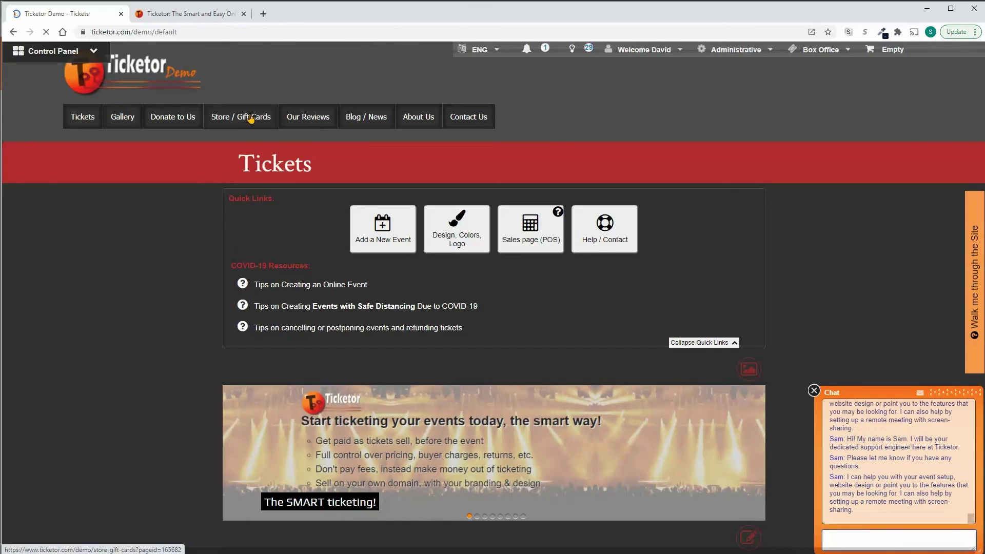
{"action": "scroll", "coordinate": [501, 257], "scroll_direction": "down", "scroll_amount": 5}
{"action": "left_click", "coordinate": [509, 175]}
{"action": "scroll", "coordinate": [511, 175], "scroll_direction": "down", "scroll_amount": 10}
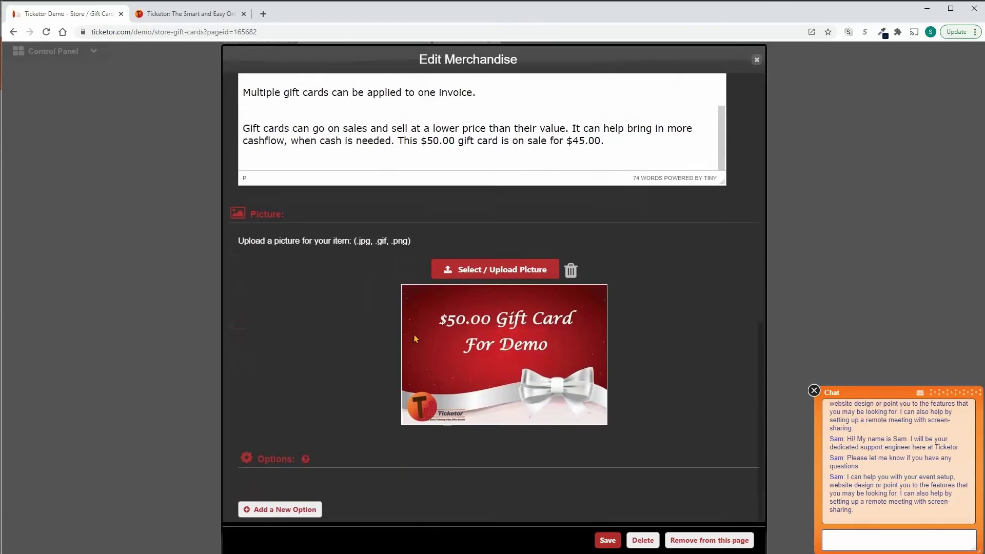
{"action": "left_click", "coordinate": [607, 540]}
{"action": "left_click", "coordinate": [609, 338]}
Step: On the box-office sales page, add two Couples tickets for the January 15, 6:30 PM Dance Class to the cart
{"action": "scroll", "coordinate": [609, 338], "scroll_direction": "up", "scroll_amount": 4}
{"action": "left_click", "coordinate": [53, 51]}
{"action": "left_click", "coordinate": [44, 455]}
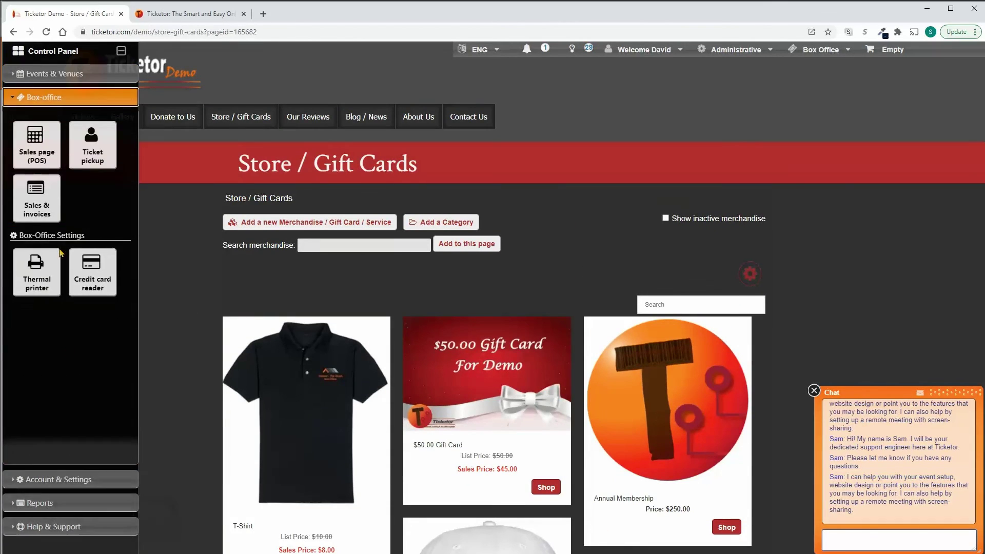
{"action": "left_click", "coordinate": [36, 151]}
{"action": "left_click", "coordinate": [373, 216]}
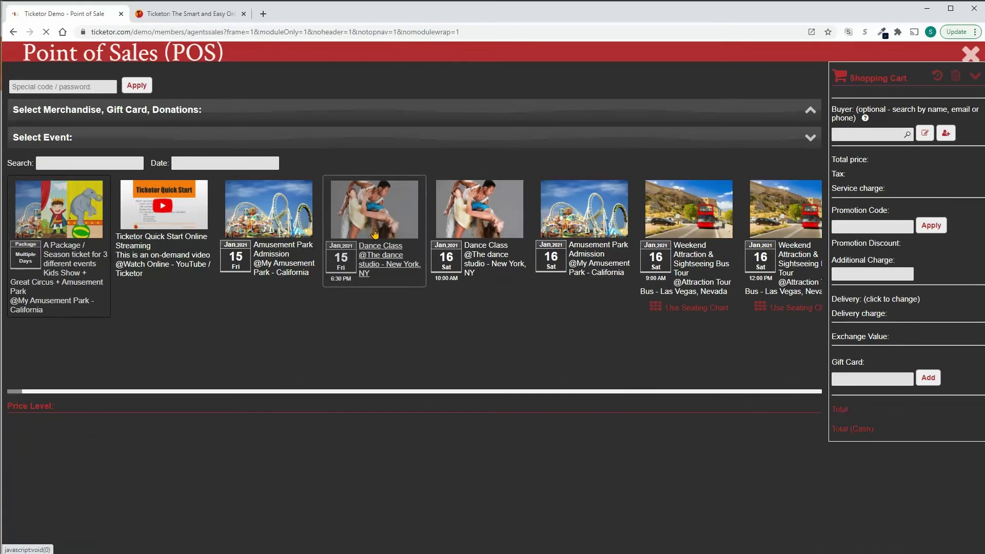
{"action": "left_click", "coordinate": [178, 521]}
{"action": "left_click", "coordinate": [169, 532]}
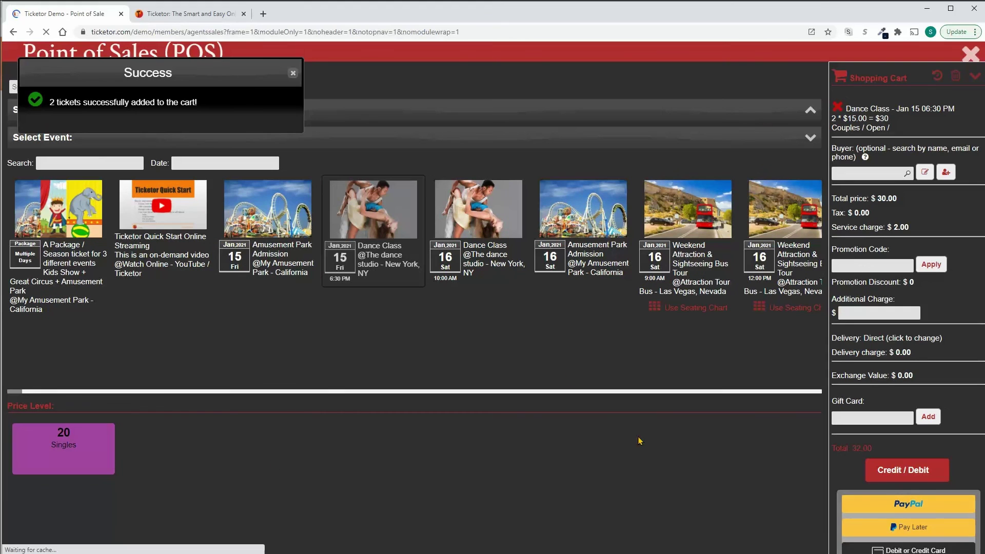
Step: Complete the Dance Class ticket purchase as a cash sale, leaving the received amount and buyer details empty
{"action": "scroll", "coordinate": [888, 515], "scroll_direction": "down", "scroll_amount": 2}
{"action": "left_click", "coordinate": [893, 531]}
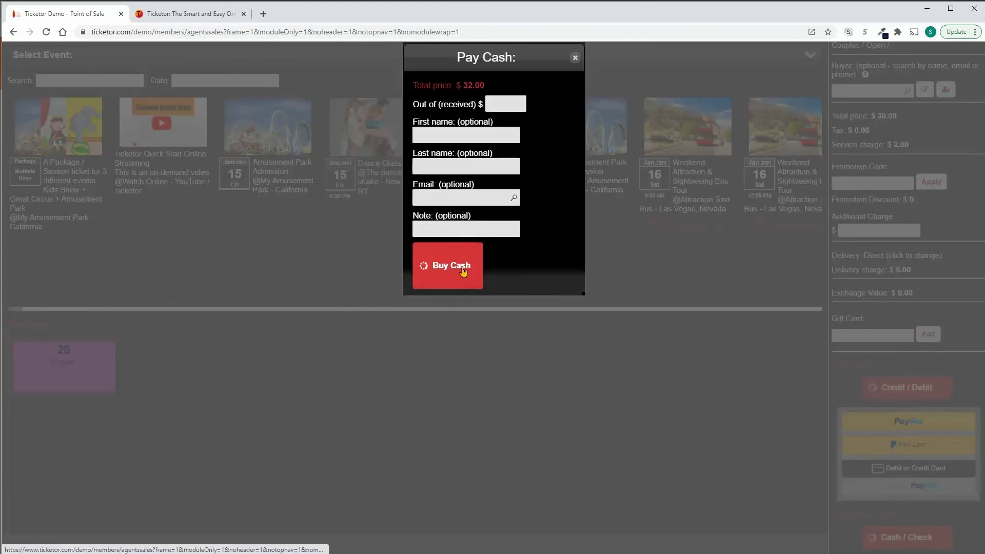
{"action": "left_click", "coordinate": [444, 266]}
Step: Review the e-tickets issued for the Dance Class sale and leave the point of sale
{"action": "scroll", "coordinate": [461, 272], "scroll_direction": "down", "scroll_amount": 5}
{"action": "scroll", "coordinate": [463, 279], "scroll_direction": "up", "scroll_amount": 6}
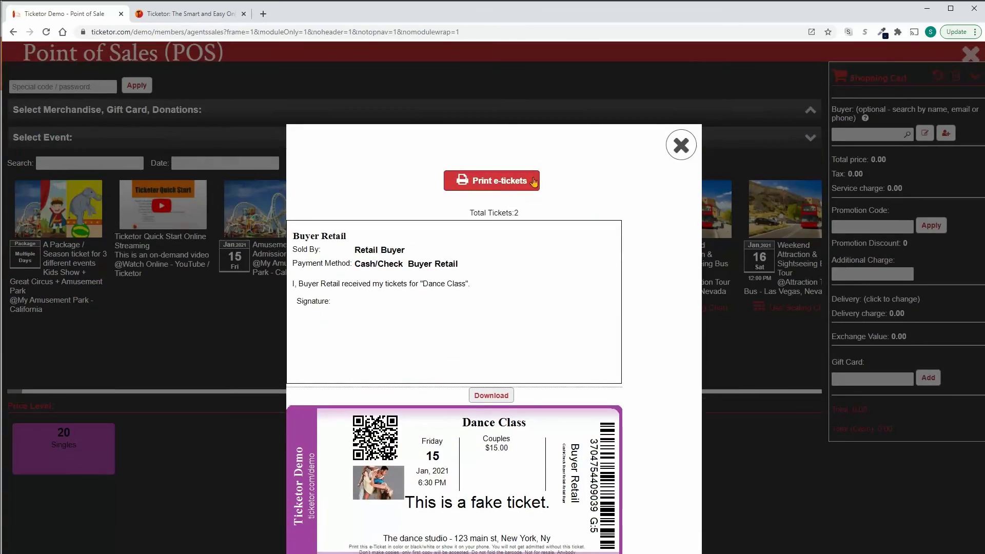
{"action": "left_click", "coordinate": [681, 145]}
{"action": "left_click", "coordinate": [971, 56]}
Step: Review the Donate to Us page and choose a $20.00 donation amount
{"action": "left_click", "coordinate": [150, 117]}
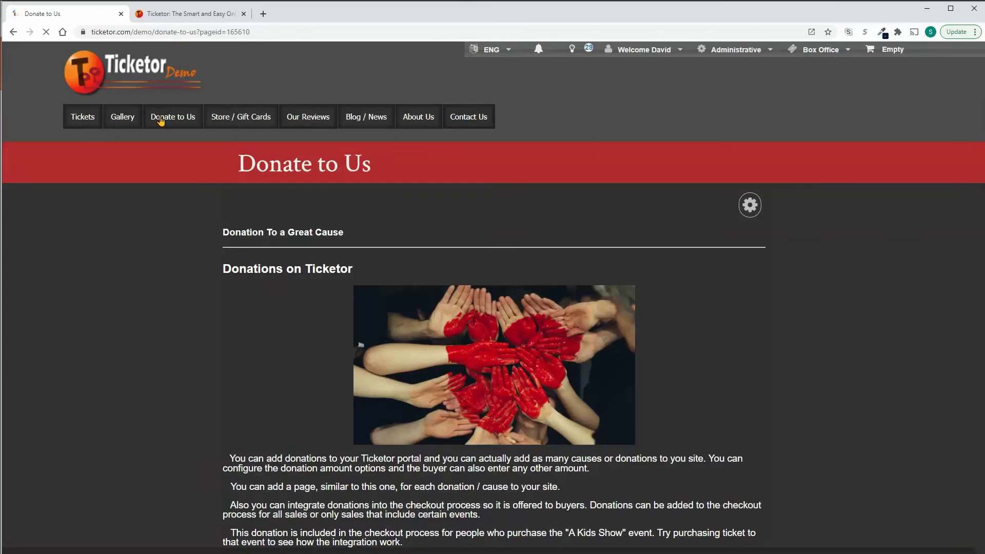
{"action": "scroll", "coordinate": [245, 212], "scroll_direction": "down", "scroll_amount": 4}
{"action": "scroll", "coordinate": [247, 217], "scroll_direction": "down", "scroll_amount": 3}
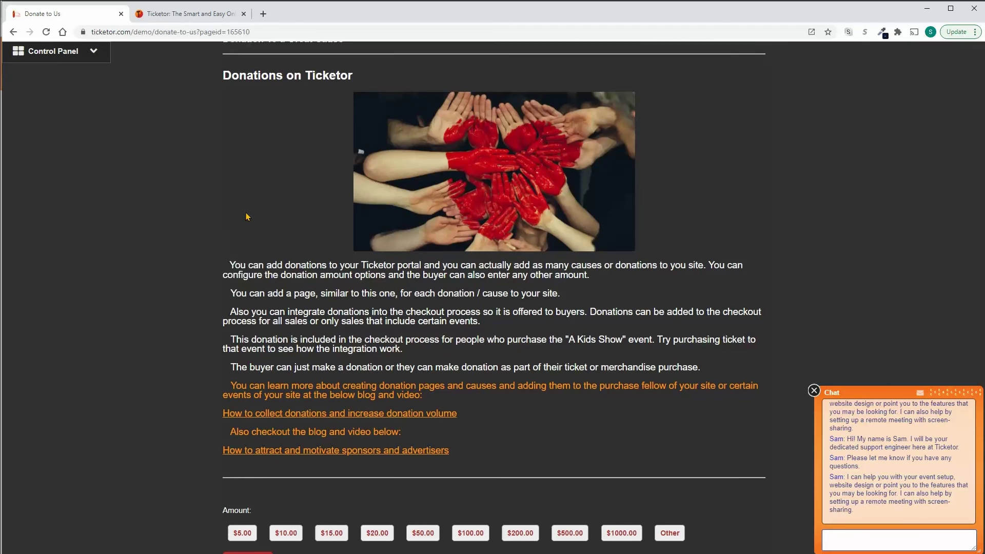
{"action": "left_click", "coordinate": [377, 367]}
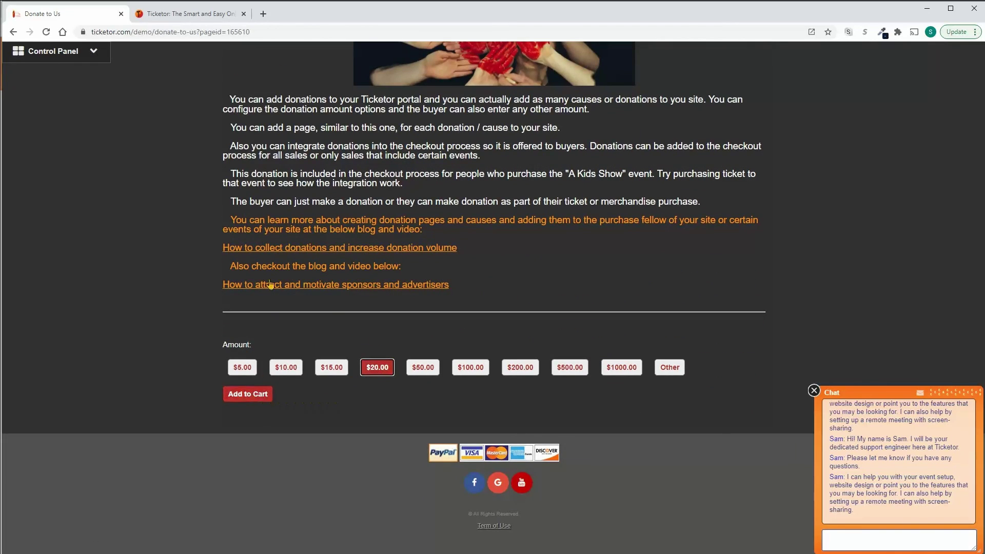
Step: Review the expanded Features list on the main Ticketor site, including the seating chart and online streaming descriptions
{"action": "left_click", "coordinate": [191, 14]}
{"action": "scroll", "coordinate": [390, 197], "scroll_direction": "down", "scroll_amount": 9}
{"action": "scroll", "coordinate": [390, 197], "scroll_direction": "down", "scroll_amount": 3}
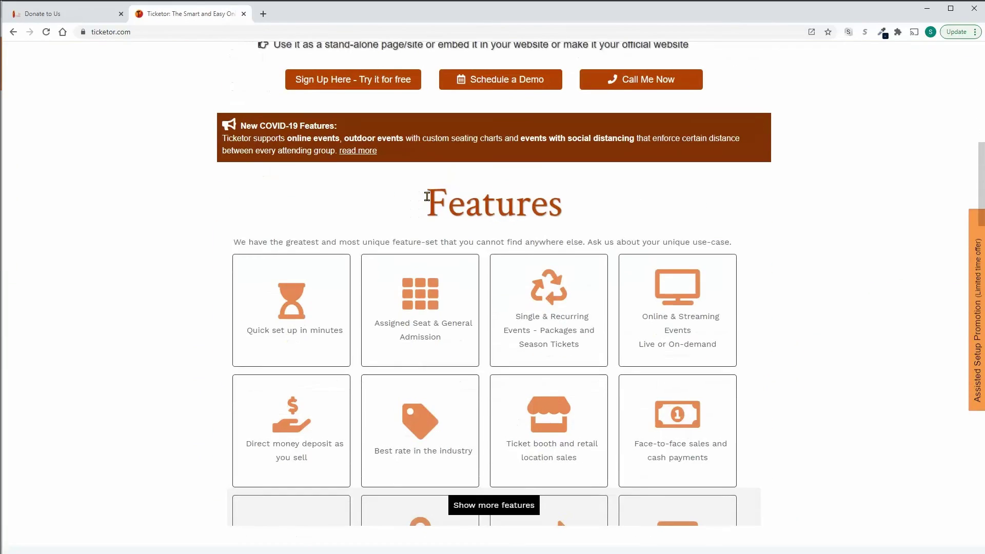
{"action": "double_click", "coordinate": [580, 204]}
{"action": "scroll", "coordinate": [500, 354], "scroll_direction": "down", "scroll_amount": 3}
{"action": "left_click", "coordinate": [500, 353]}
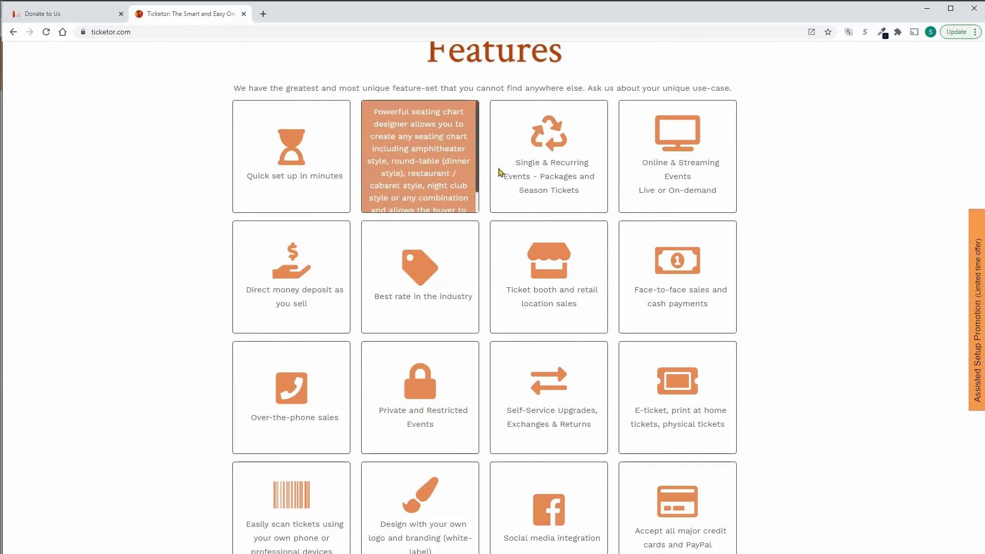
{"action": "mouse_move", "coordinate": [646, 182]}
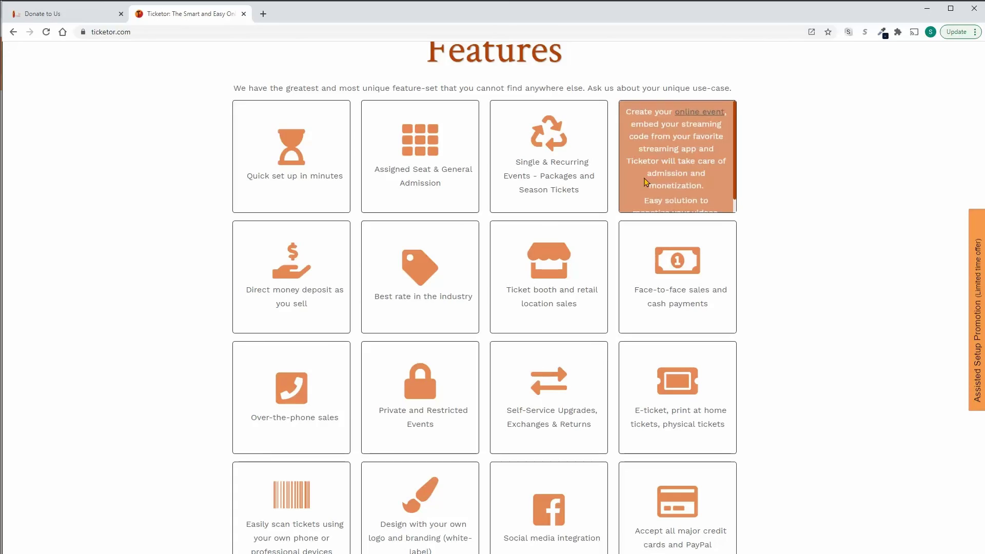
Step: Return to the demo site, search its admin help instructions for "Gate" and read the Gate Control & E-Ticket Validation topic
{"action": "left_click", "coordinate": [79, 15]}
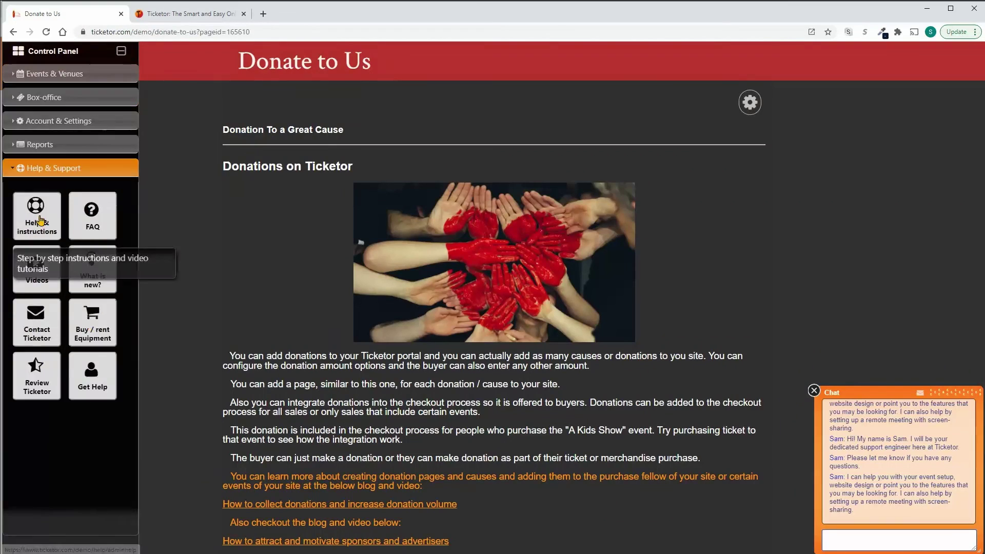
{"action": "left_click", "coordinate": [40, 221]}
{"action": "scroll", "coordinate": [138, 301], "scroll_direction": "down", "scroll_amount": 9}
{"action": "left_click", "coordinate": [276, 189]}
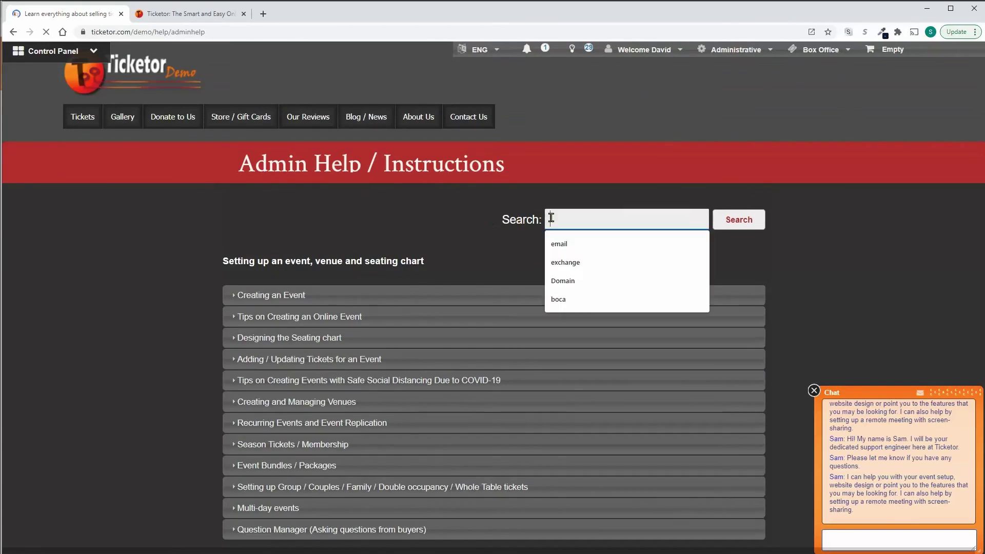
{"action": "type", "text": "Gate"}
{"action": "left_click", "coordinate": [287, 469]}
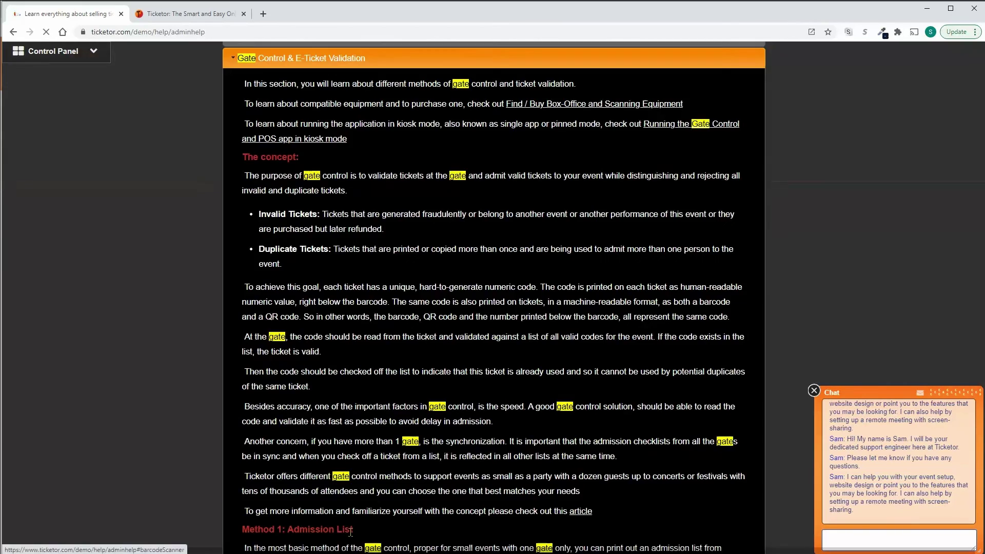
{"action": "scroll", "coordinate": [351, 531], "scroll_direction": "down", "scroll_amount": 8}
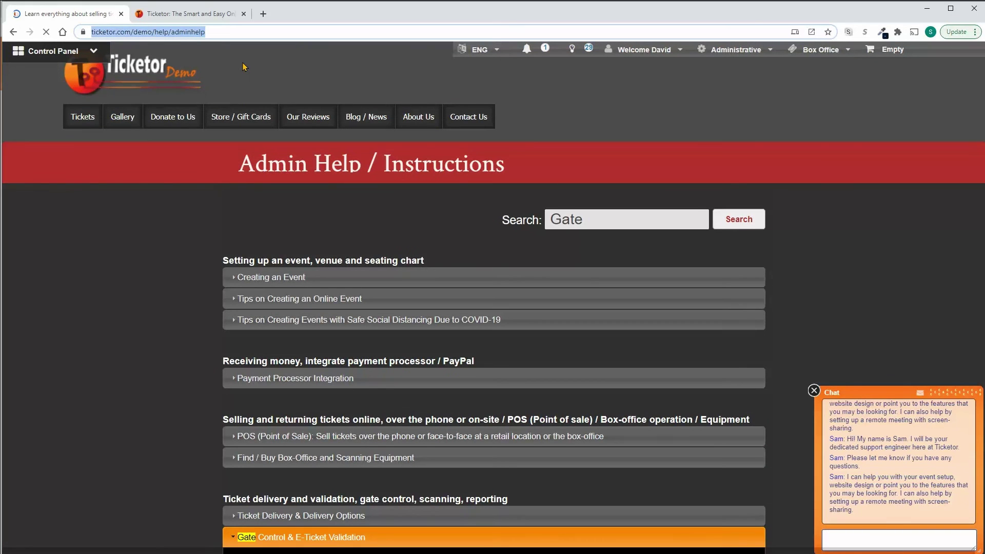
{"action": "key", "text": "End"}
{"action": "key", "text": "BackSpace"}
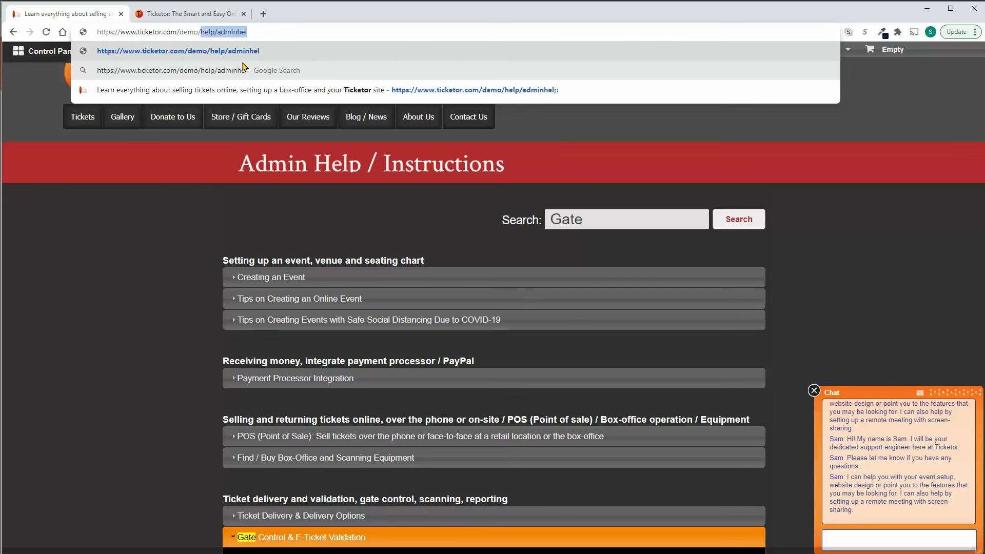
{"action": "key", "text": "BackSpace"}
{"action": "type", "text": "M"}
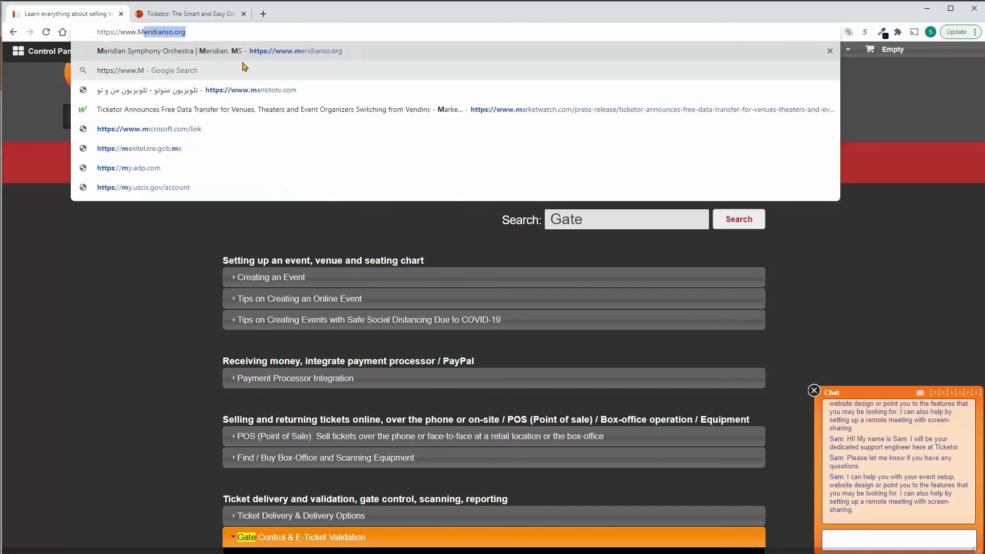
{"action": "type", "text": "yDomain.com"}
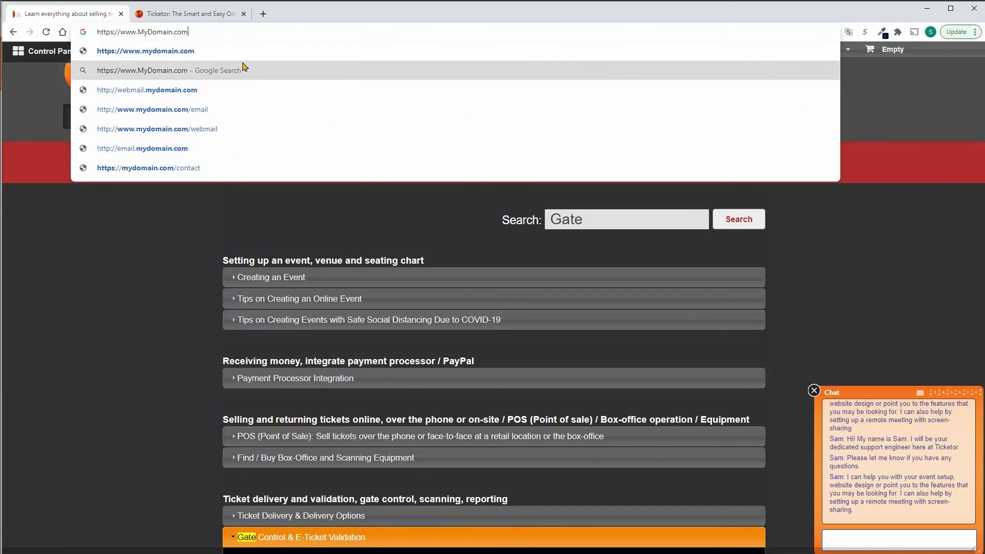
{"action": "left_click", "coordinate": [100, 288]}
{"action": "left_click", "coordinate": [192, 32]}
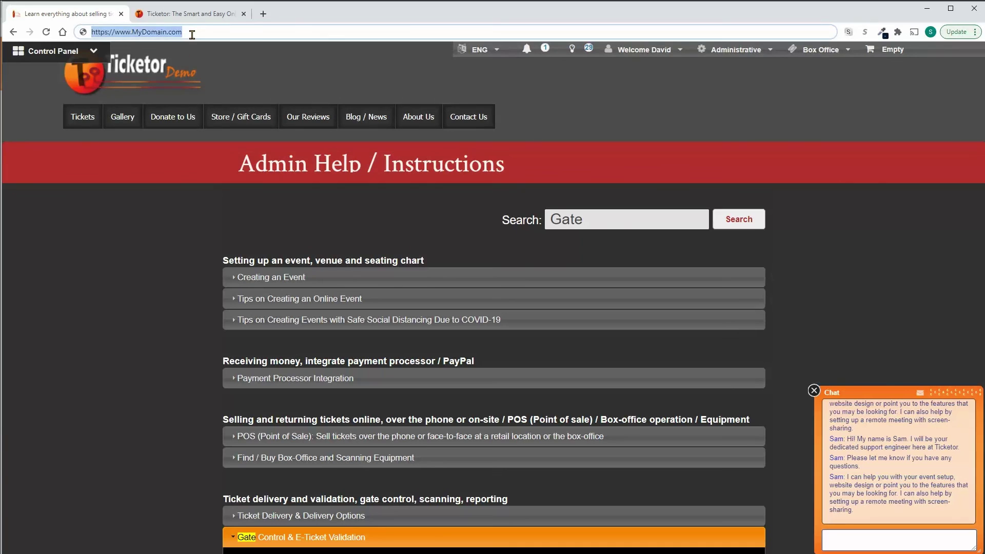
{"action": "key", "text": "End"}
{"action": "key", "text": "BackSpace"}
{"action": "type", "text": "m"}
{"action": "key", "text": "BackSpace"}
{"action": "key", "text": "BackSpace"}
{"action": "key", "text": "BackSpace"}
{"action": "key", "text": "BackSpace"}
{"action": "type", "text": "Tickets."}
{"action": "key", "text": "Return"}
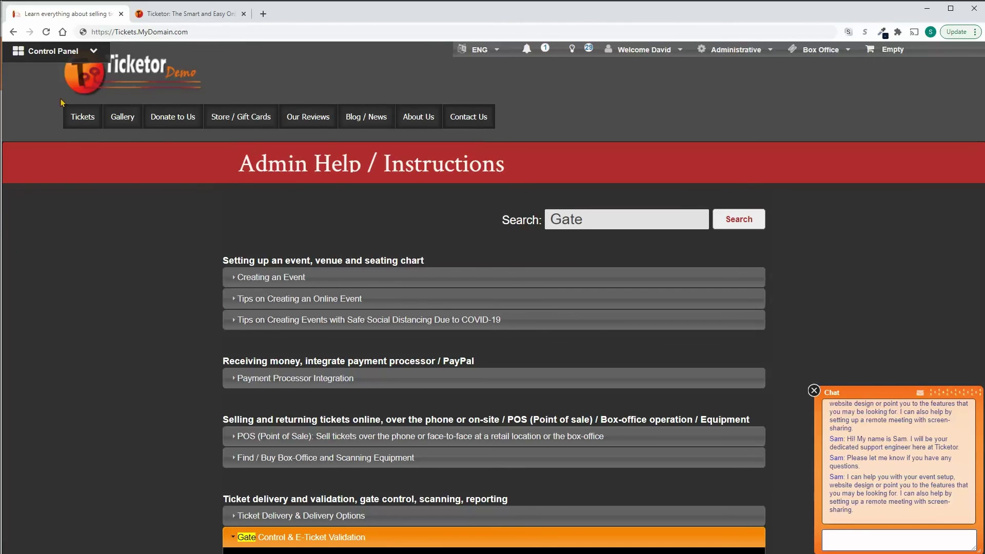
Step: Open the embed settings for adding Ticketor to a site and choose Amusement Park Admission - (Recurring) (All Instances) as the content
{"action": "left_click", "coordinate": [57, 57]}
{"action": "left_click", "coordinate": [43, 479]}
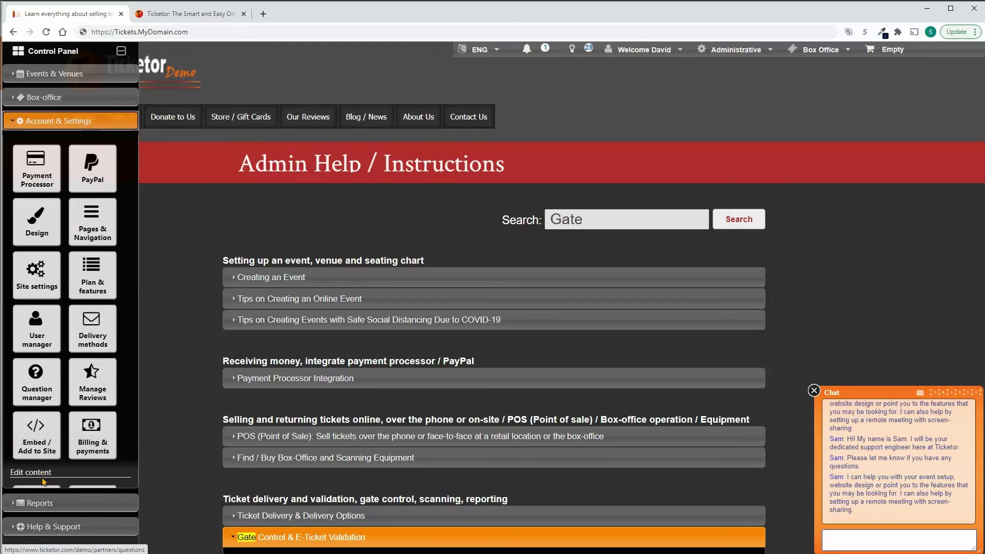
{"action": "left_click", "coordinate": [41, 440]}
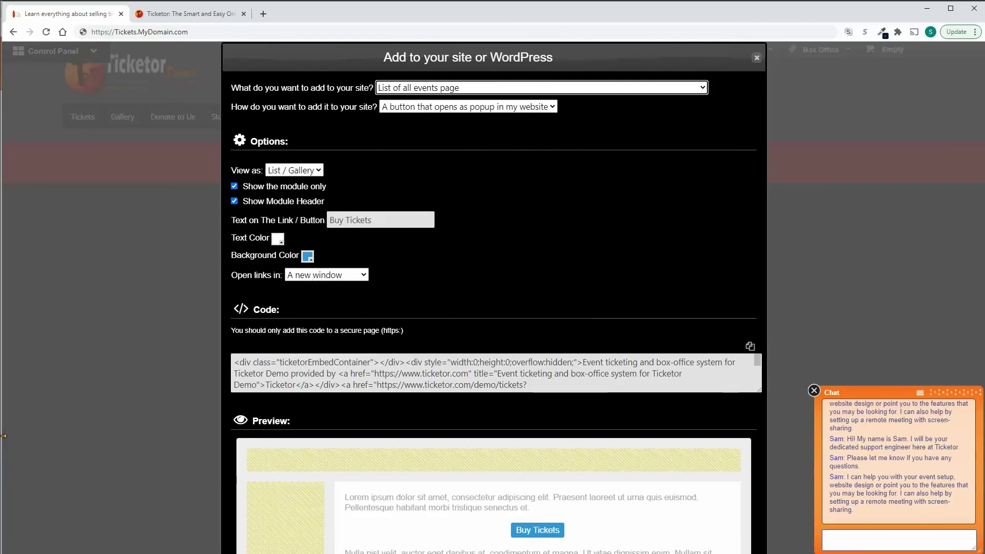
{"action": "left_click", "coordinate": [474, 93]}
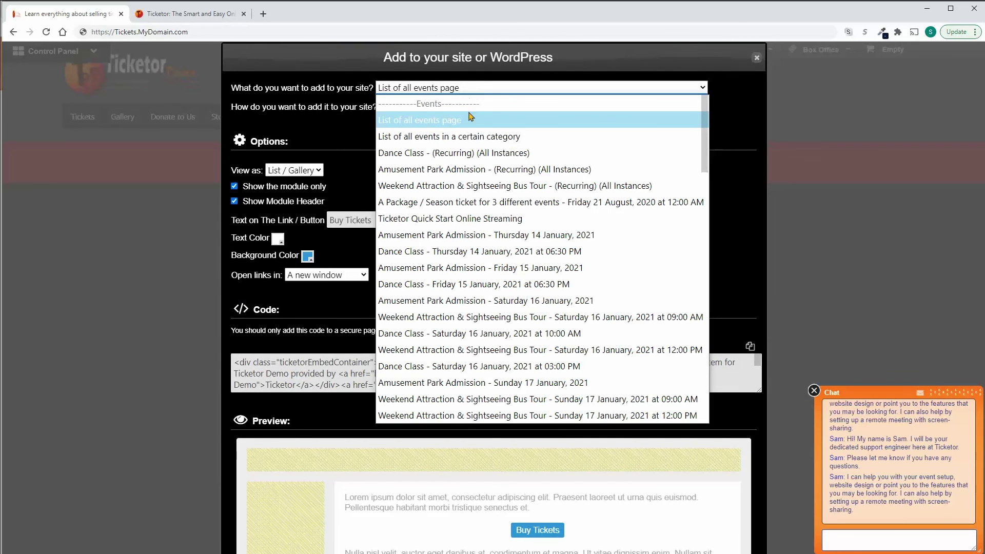
{"action": "left_click", "coordinate": [461, 169]}
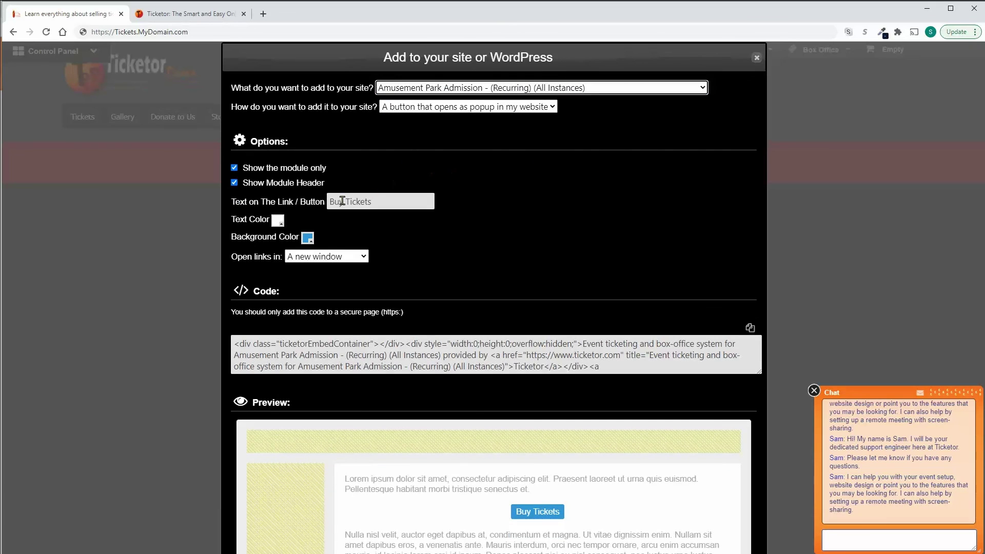
Step: Set the embed type to a shortcode to use in Wordpress site and turn off the Transparent option
{"action": "left_click", "coordinate": [451, 109]}
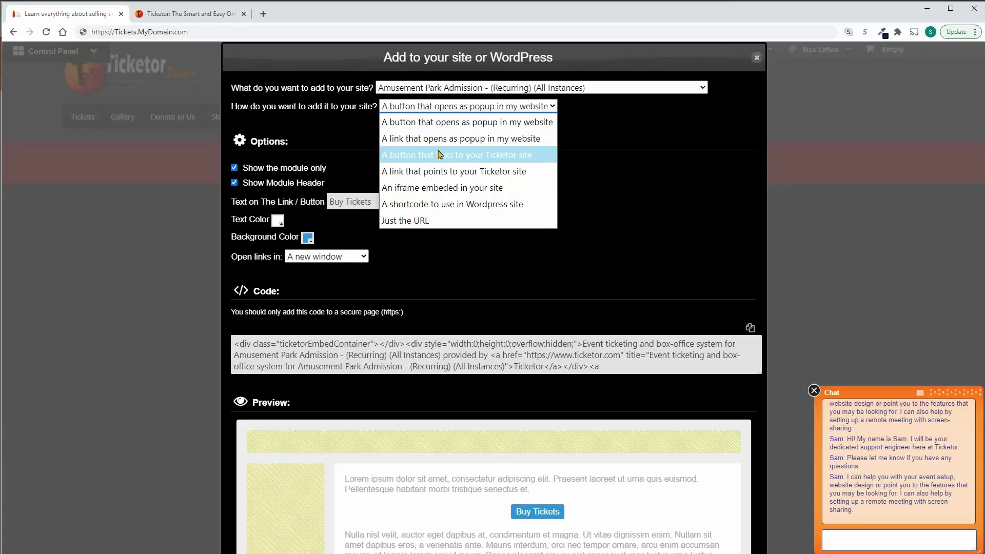
{"action": "left_click", "coordinate": [425, 205]}
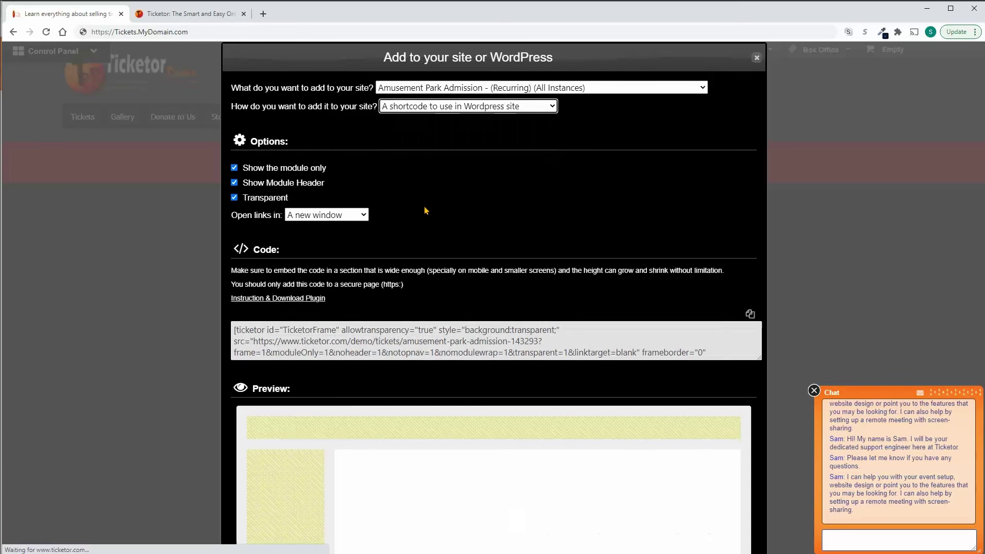
{"action": "left_click", "coordinate": [282, 199]}
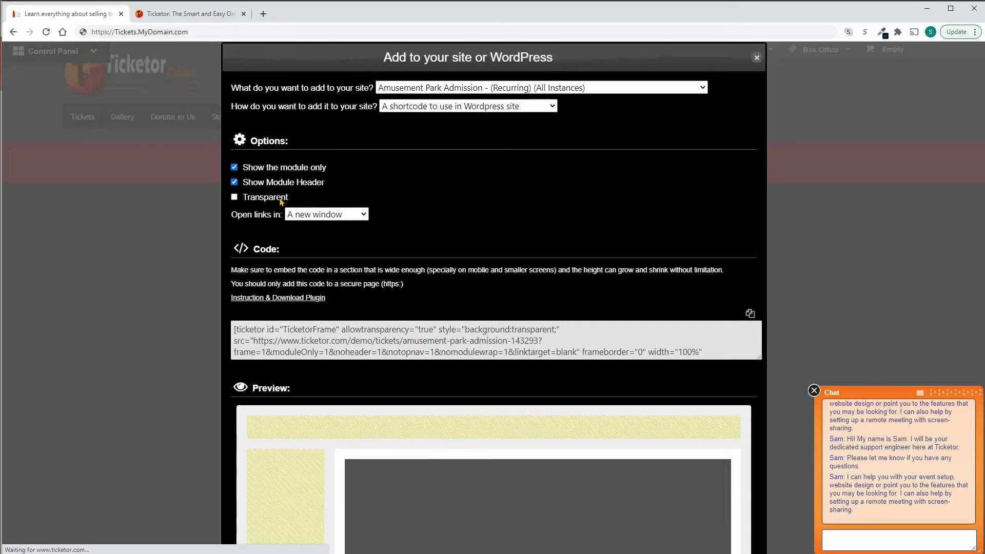
Step: Review the embedded event preview, copy the generated shortcode to the clipboard, and close the embed settings
{"action": "scroll", "coordinate": [538, 367], "scroll_direction": "down", "scroll_amount": 10}
{"action": "scroll", "coordinate": [537, 364], "scroll_direction": "down", "scroll_amount": 10}
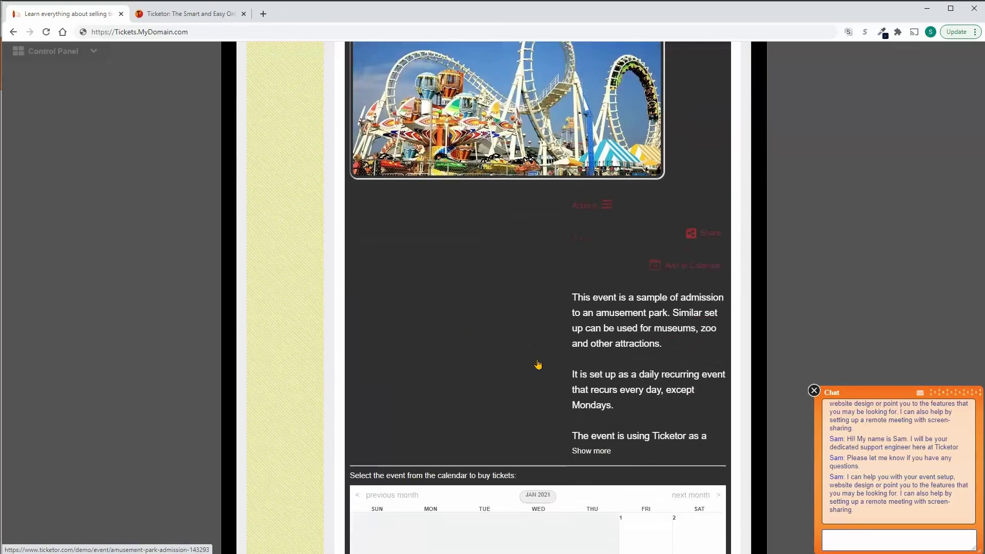
{"action": "scroll", "coordinate": [537, 364], "scroll_direction": "up", "scroll_amount": 20}
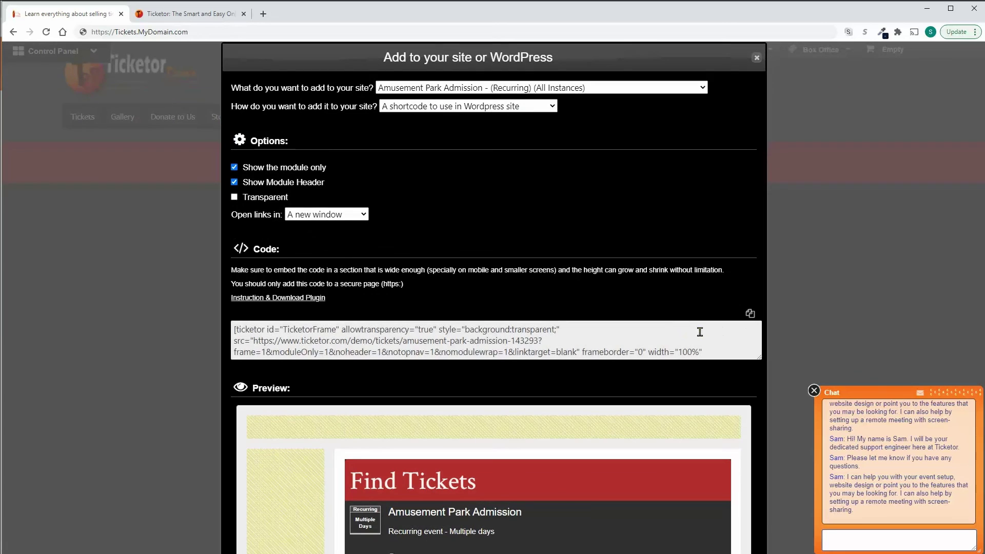
{"action": "left_click", "coordinate": [750, 314]}
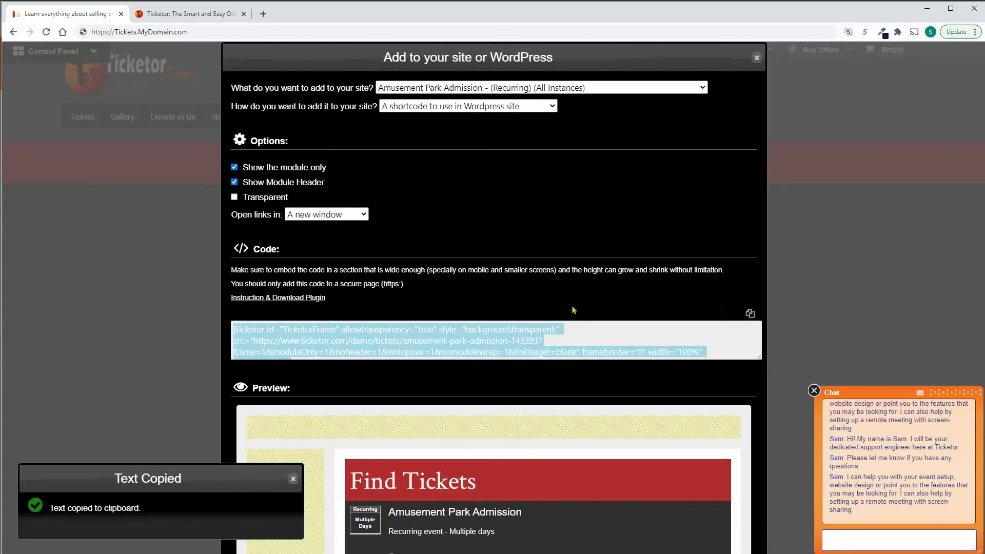
{"action": "left_click", "coordinate": [754, 58]}
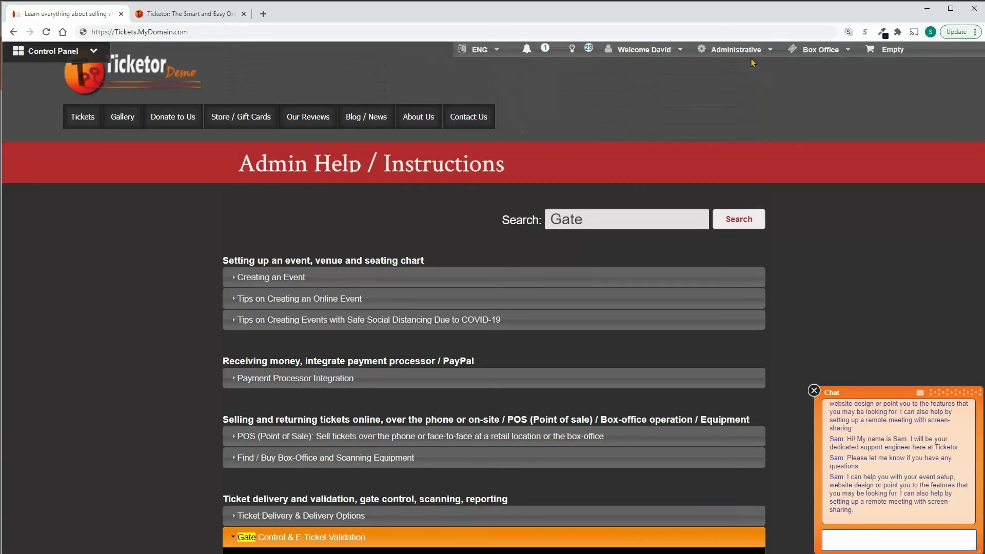
Step: Open the site pages and draft a new Donation Page titled "Donate to", closing the dialog without saving
{"action": "left_click", "coordinate": [56, 51]}
{"action": "left_click", "coordinate": [91, 226]}
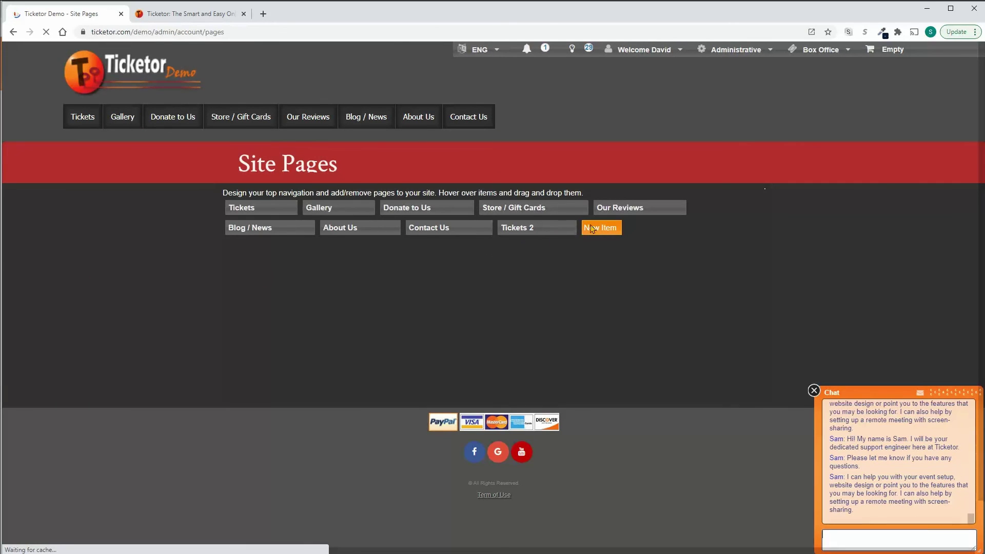
{"action": "left_click", "coordinate": [604, 230]}
{"action": "left_click", "coordinate": [470, 251]}
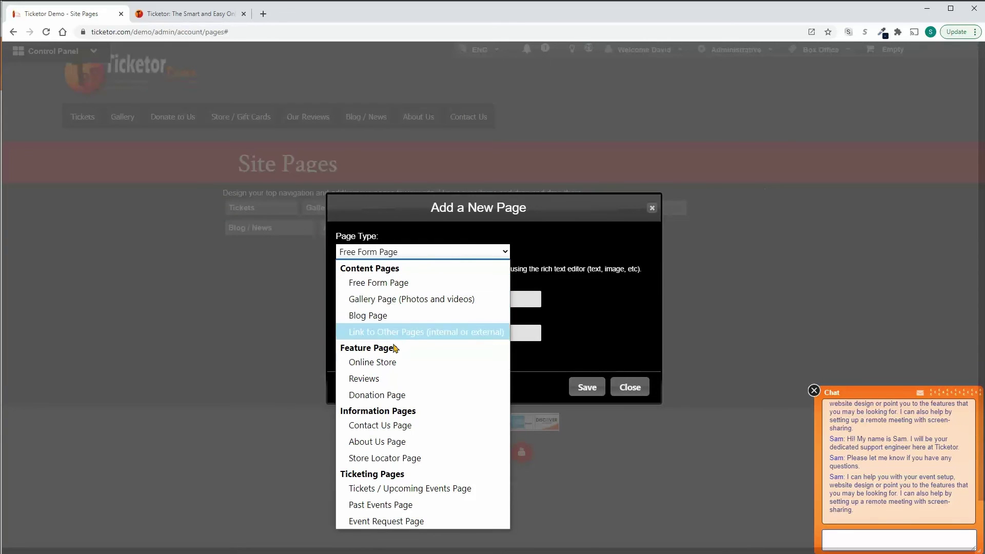
{"action": "left_click", "coordinate": [388, 395]}
{"action": "left_click", "coordinate": [383, 300]}
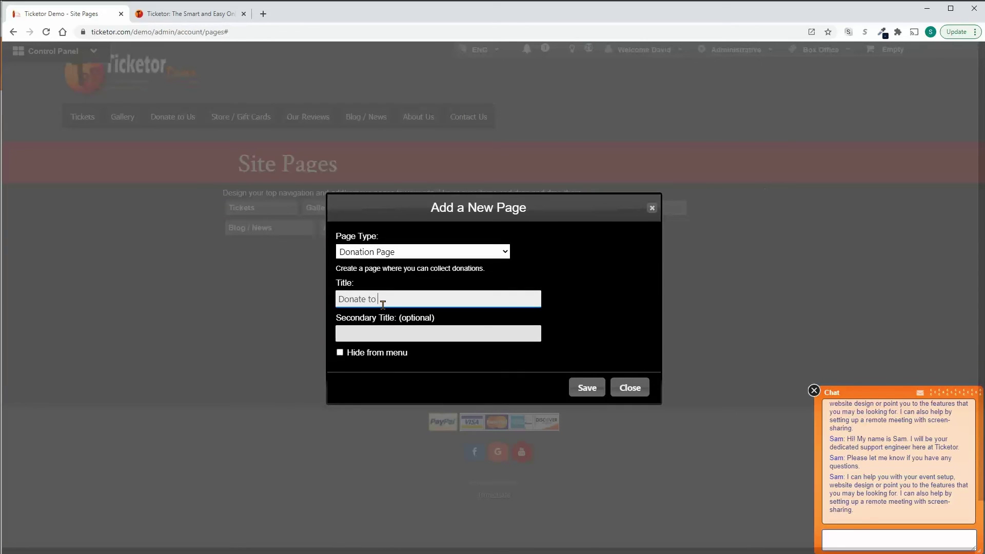
{"action": "left_click", "coordinate": [616, 385]}
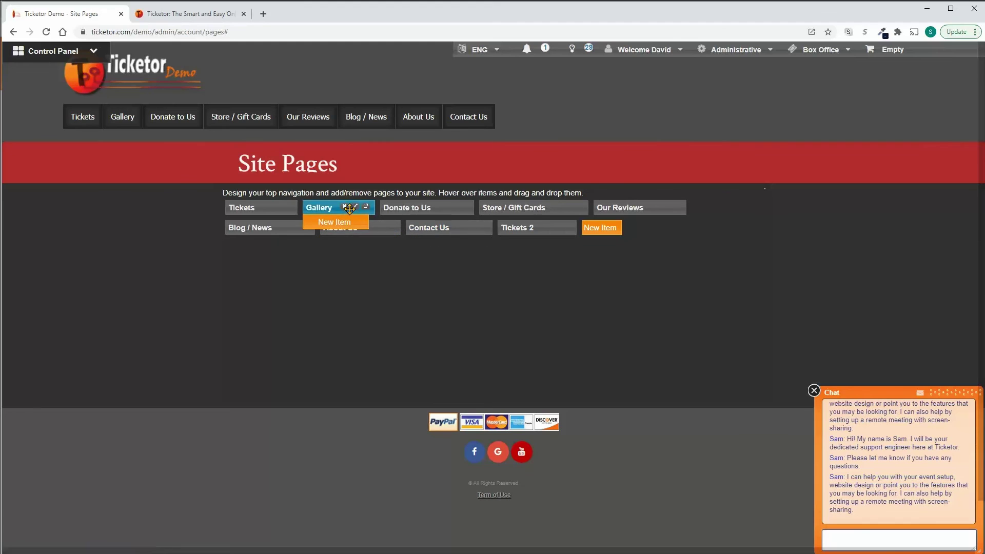
Step: View the Gallery page's content and open its description text in the editor, cancelling without any edits
{"action": "left_click", "coordinate": [366, 210]}
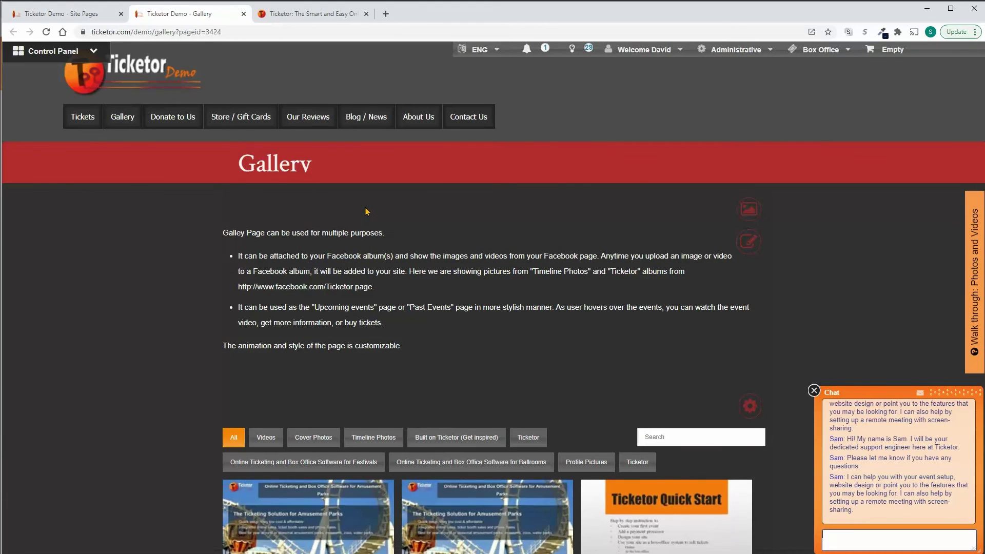
{"action": "scroll", "coordinate": [367, 263], "scroll_direction": "down", "scroll_amount": 3}
{"action": "scroll", "coordinate": [368, 263], "scroll_direction": "down", "scroll_amount": 5}
{"action": "scroll", "coordinate": [367, 263], "scroll_direction": "up", "scroll_amount": 8}
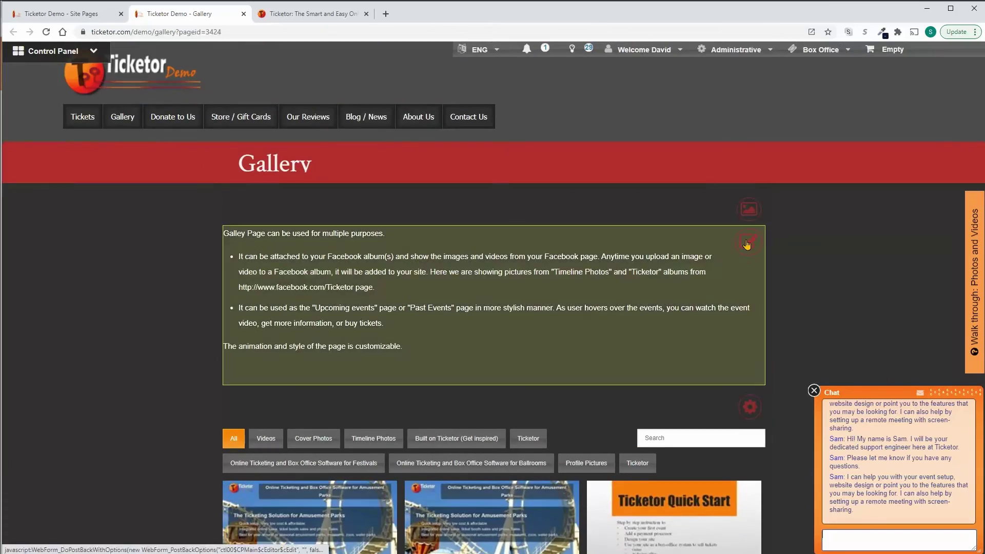
{"action": "left_click", "coordinate": [748, 244]}
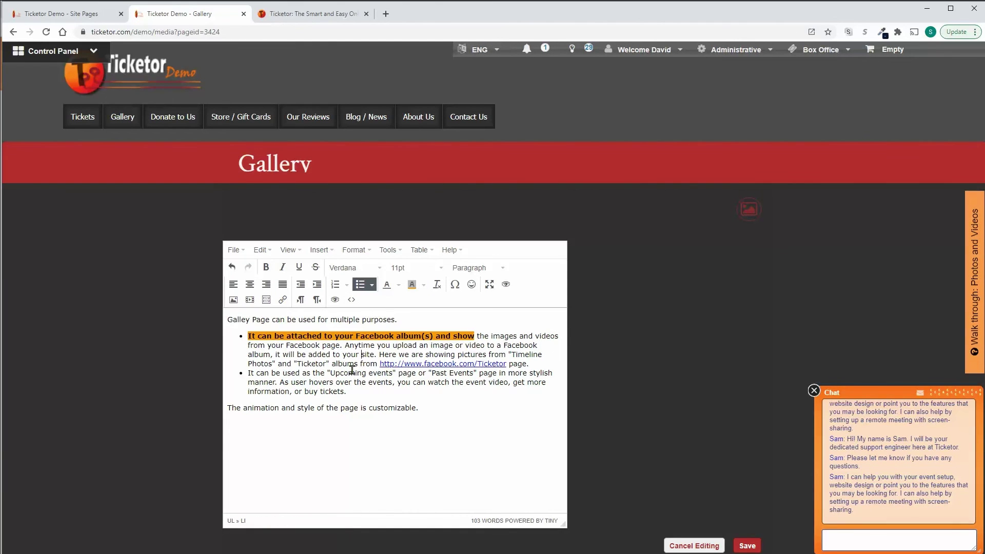
{"action": "left_click", "coordinate": [694, 545]}
Step: Open the Tickets page's slideshow settings, try out a new slide and the transition effects, and cancel the changes
{"action": "left_click", "coordinate": [84, 121]}
{"action": "scroll", "coordinate": [749, 267], "scroll_direction": "down", "scroll_amount": 2}
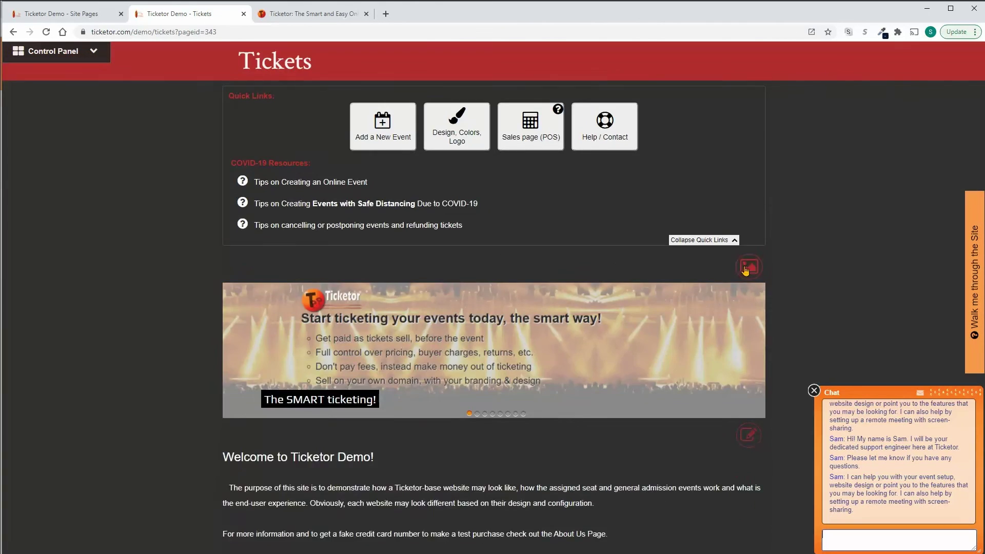
{"action": "left_click", "coordinate": [749, 269]}
{"action": "scroll", "coordinate": [748, 267], "scroll_direction": "down", "scroll_amount": 2}
{"action": "left_click", "coordinate": [691, 124]}
{"action": "left_click", "coordinate": [302, 74]}
{"action": "left_click", "coordinate": [566, 352]}
{"action": "left_click", "coordinate": [251, 289]}
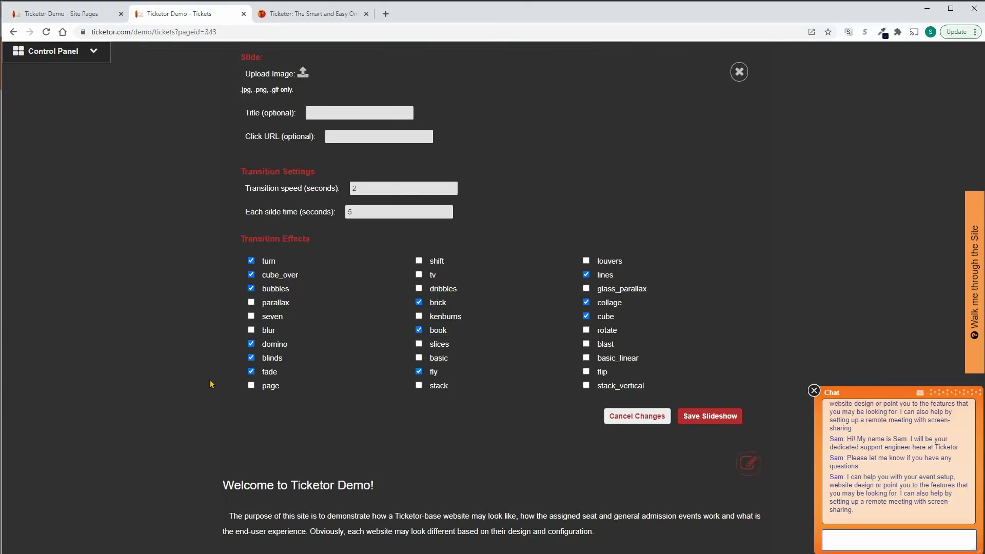
{"action": "left_click", "coordinate": [661, 418]}
Step: Open gate control for the event A Great Circus (Aug 29 2030 4:00PM)
{"action": "left_click", "coordinate": [44, 333]}
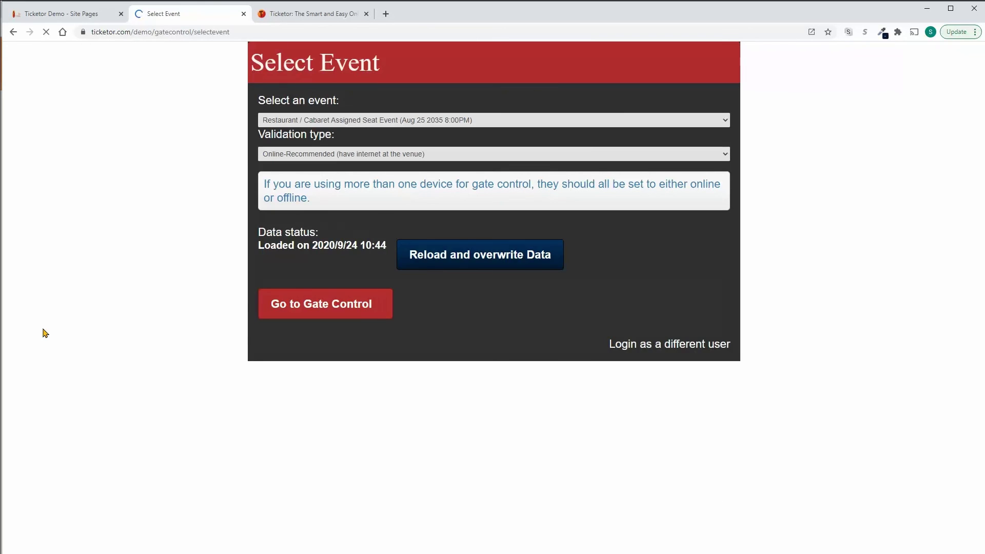
{"action": "left_click", "coordinate": [356, 123]}
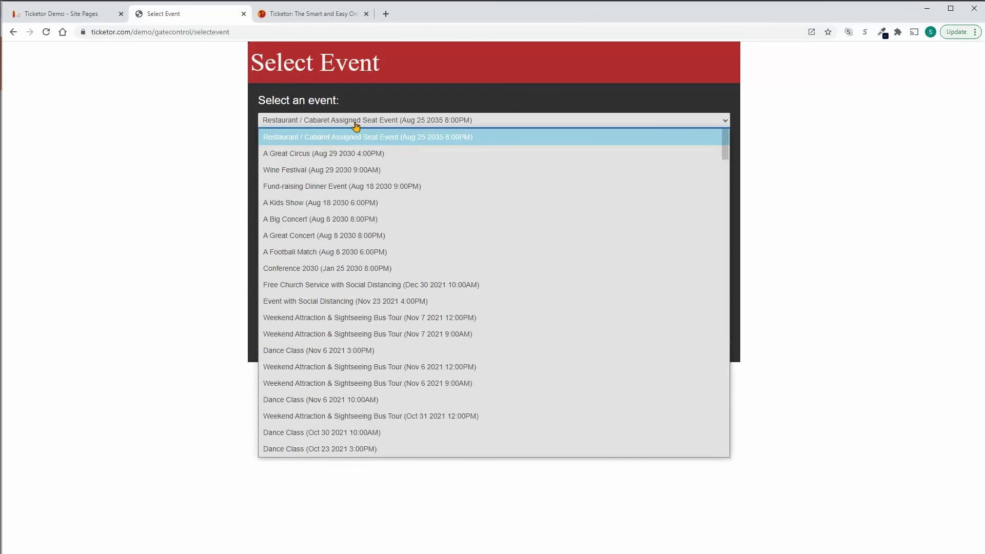
{"action": "left_click", "coordinate": [348, 153]}
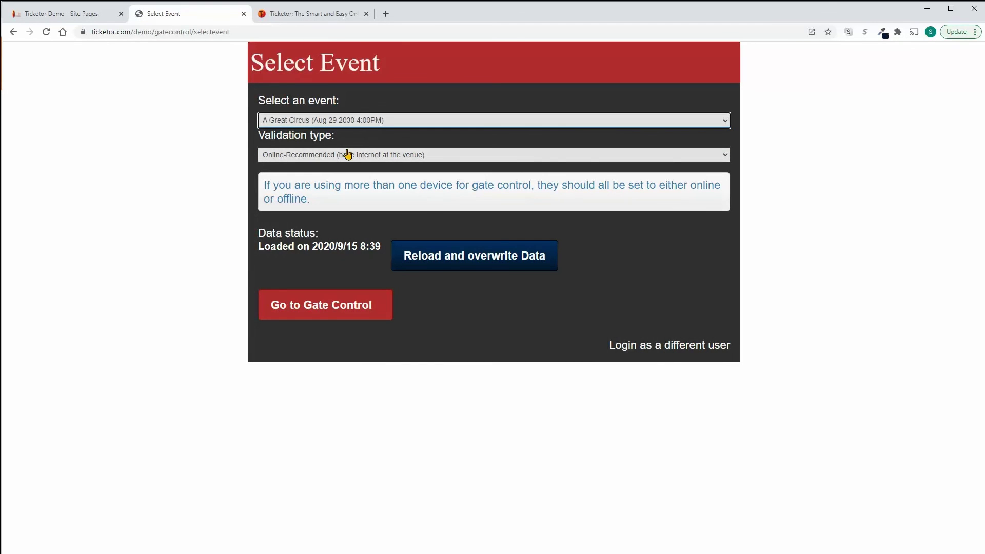
{"action": "left_click", "coordinate": [335, 304]}
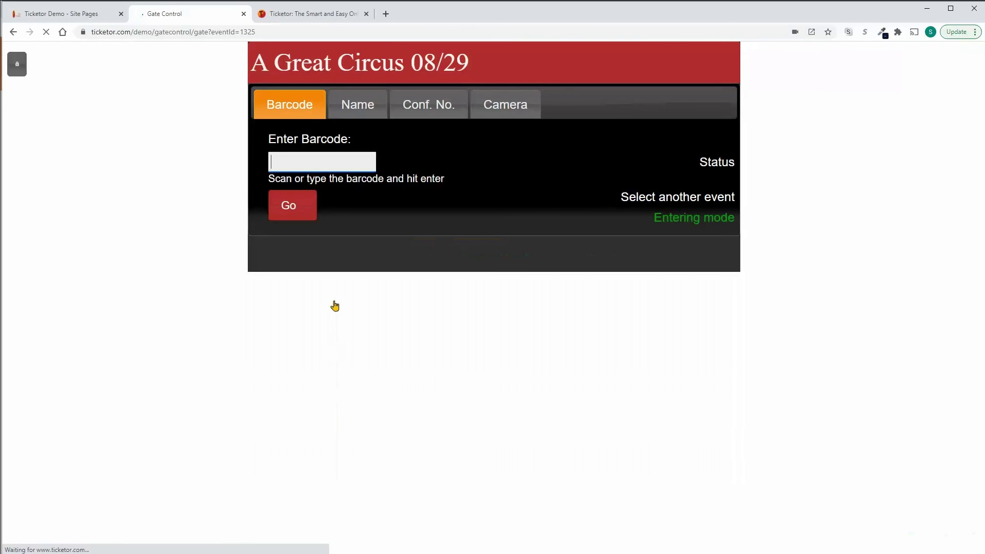
Step: Review the ticket validation methods by name, confirmation number, camera and barcode
{"action": "left_click", "coordinate": [357, 106]}
{"action": "left_click_drag", "start_coordinate": [287, 137], "coordinate": [617, 139]}
{"action": "left_click", "coordinate": [424, 115]}
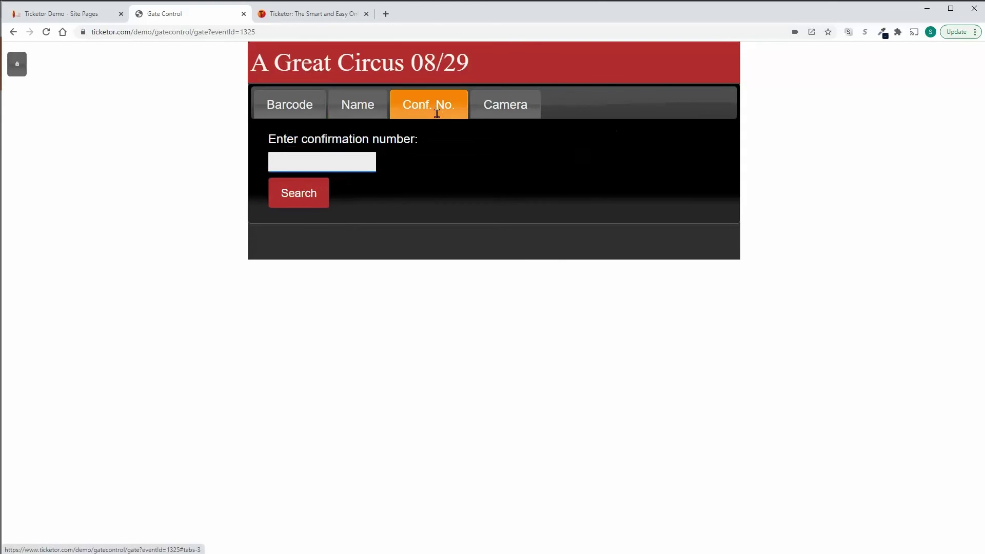
{"action": "left_click", "coordinate": [489, 114]}
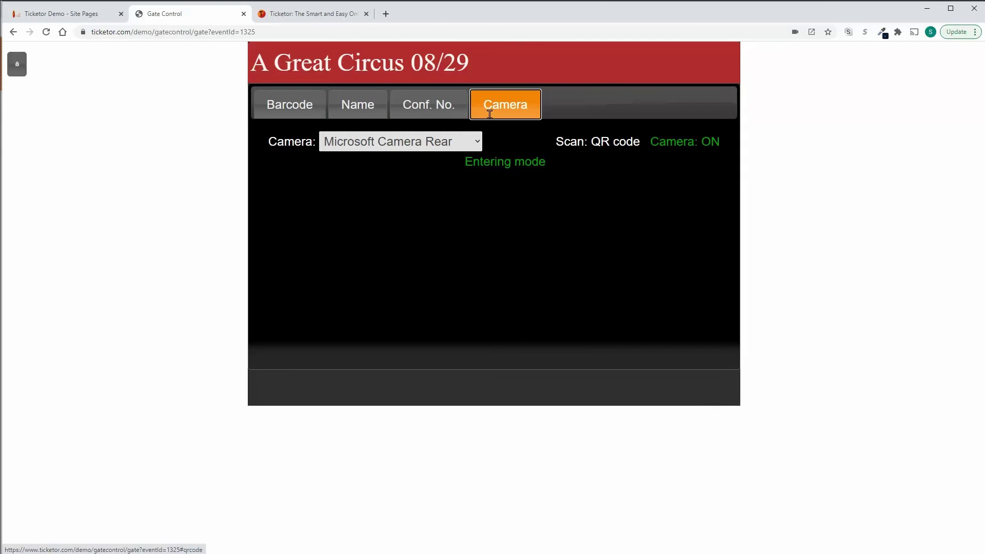
{"action": "left_click", "coordinate": [314, 105]}
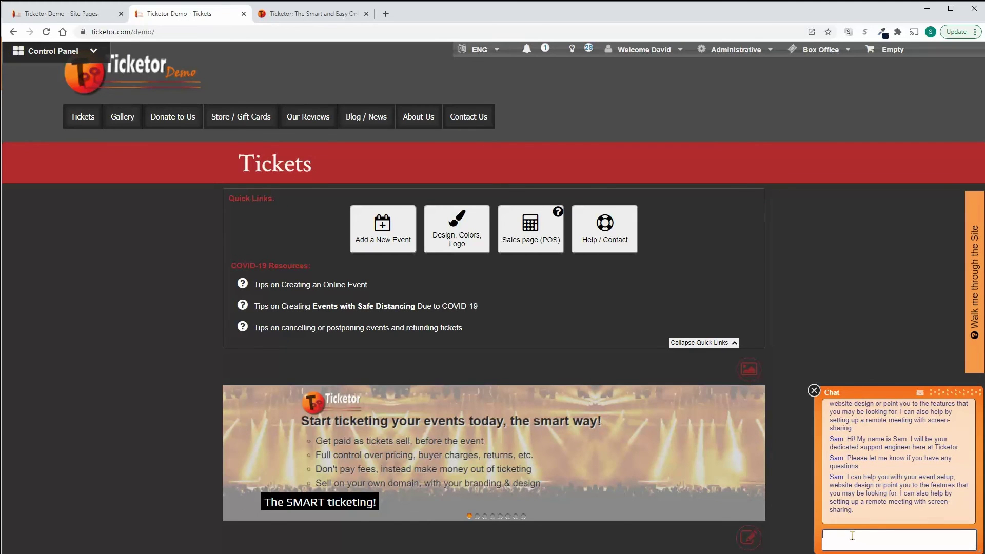
Step: Send the message "Hi" to the support chat and close the chat window
{"action": "type", "text": "Hi"}
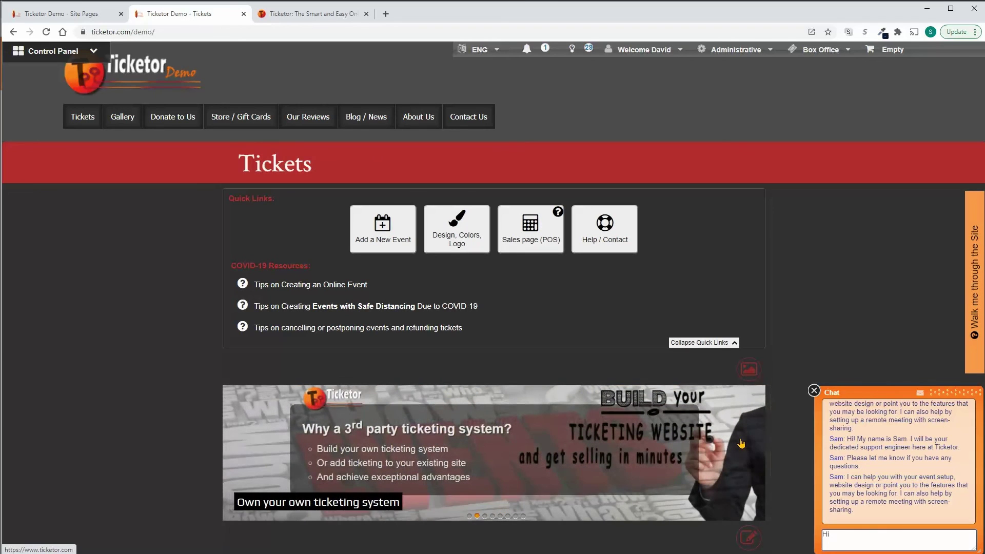
{"action": "key", "text": "Return"}
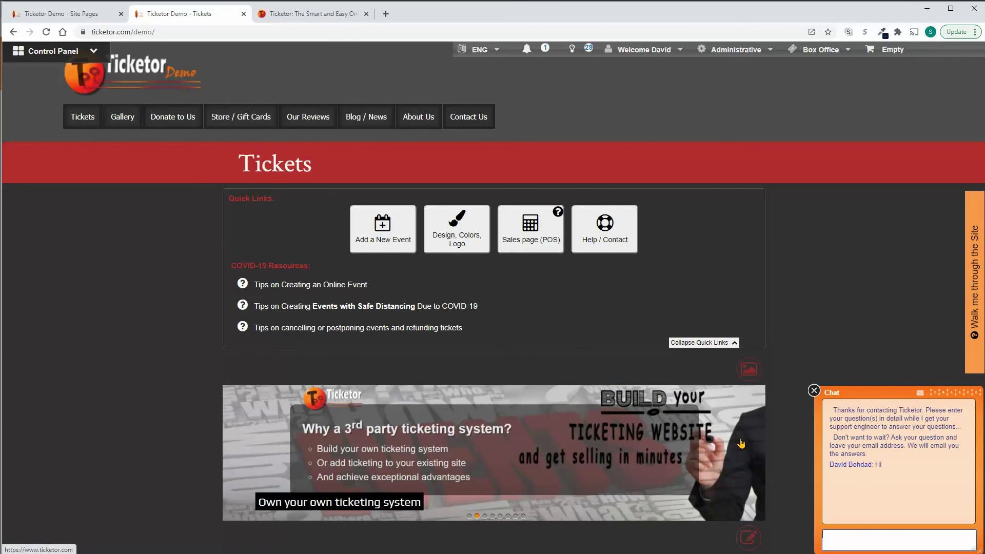
{"action": "left_click", "coordinate": [813, 391]}
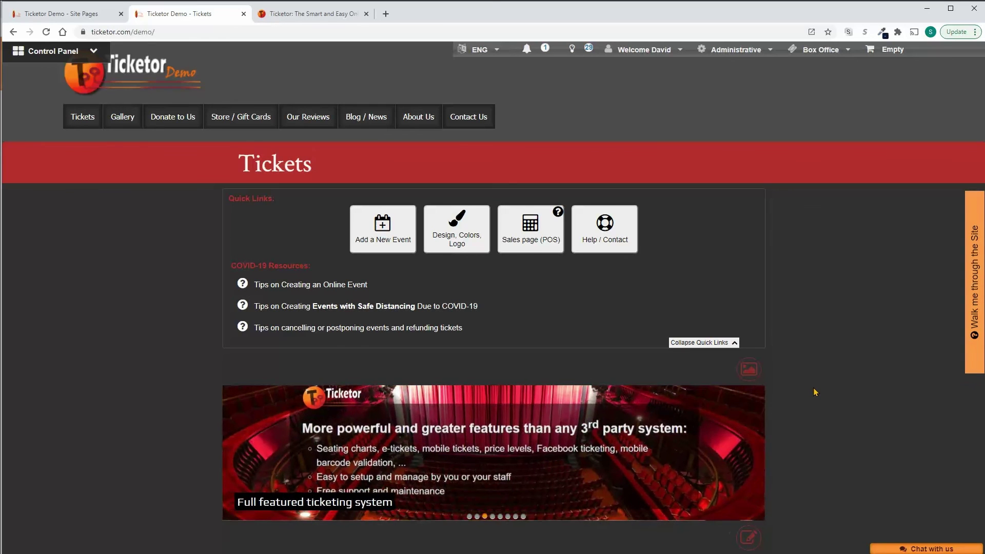